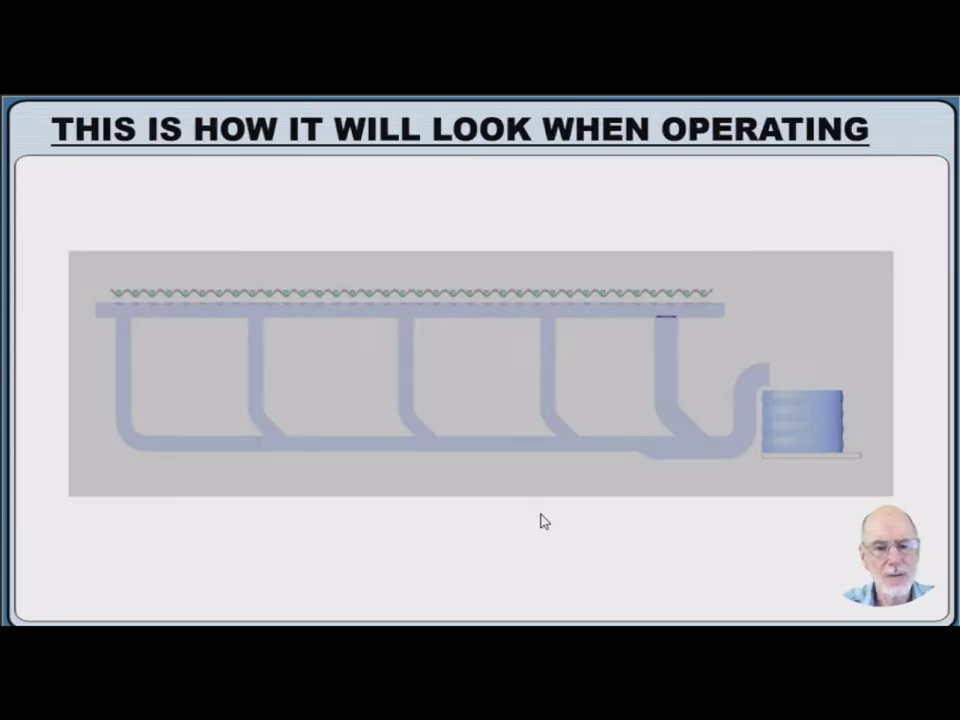
Trigger the slide animation so water drops fall along the gutter in the operating illustration
click(573, 568)
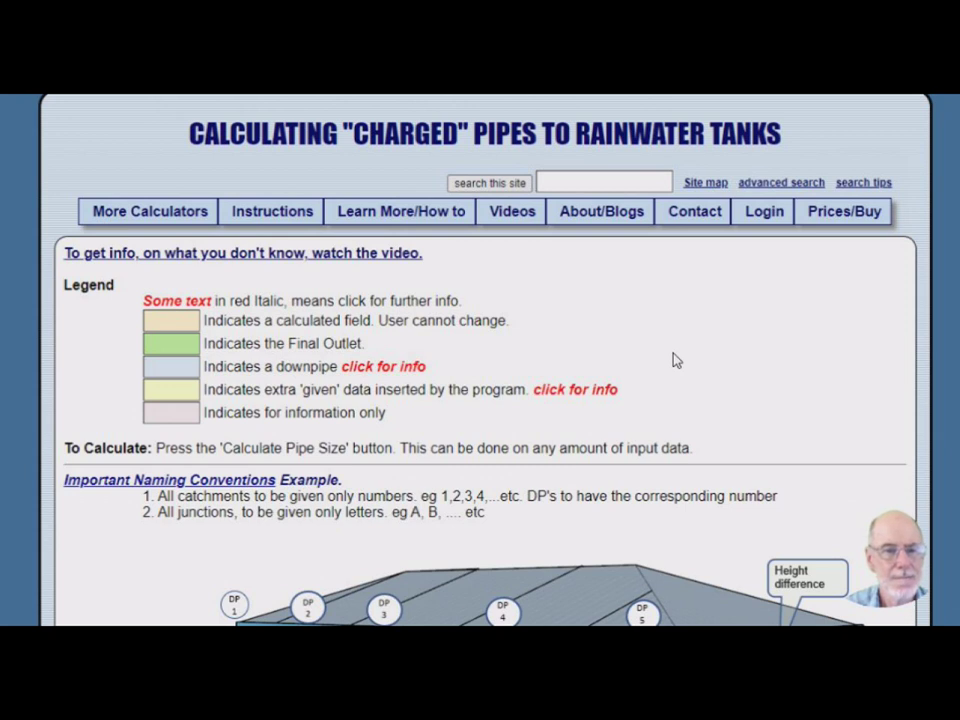
Scroll down to the figure 1 house pipe diagram showing junctions A to E
scroll(676, 360, down, 5)
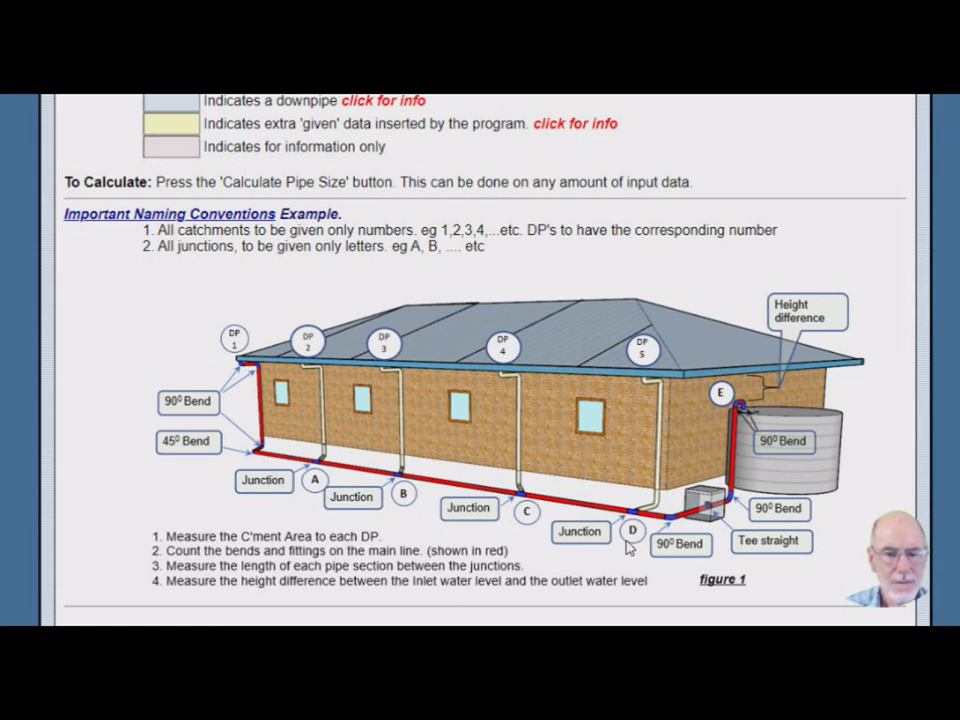
Choose Brisbane(city) as the Step 1 location, giving intensities 127, 205, 235 and 306 mm/hr
scroll(628, 545, down, 2)
scroll(640, 525, down, 1)
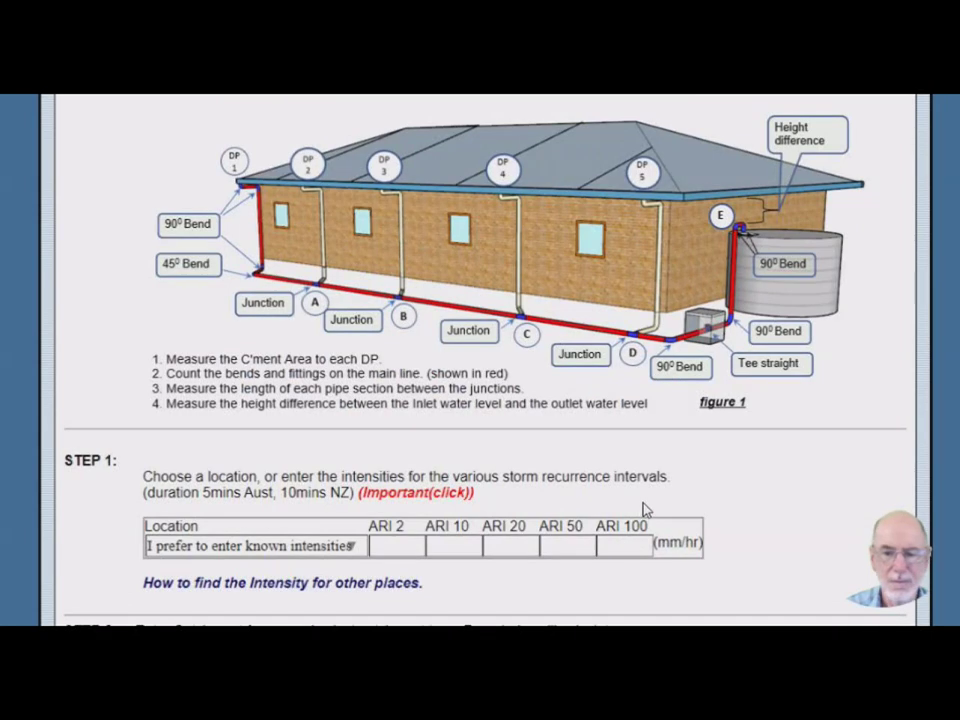
scroll(645, 510, down, 2)
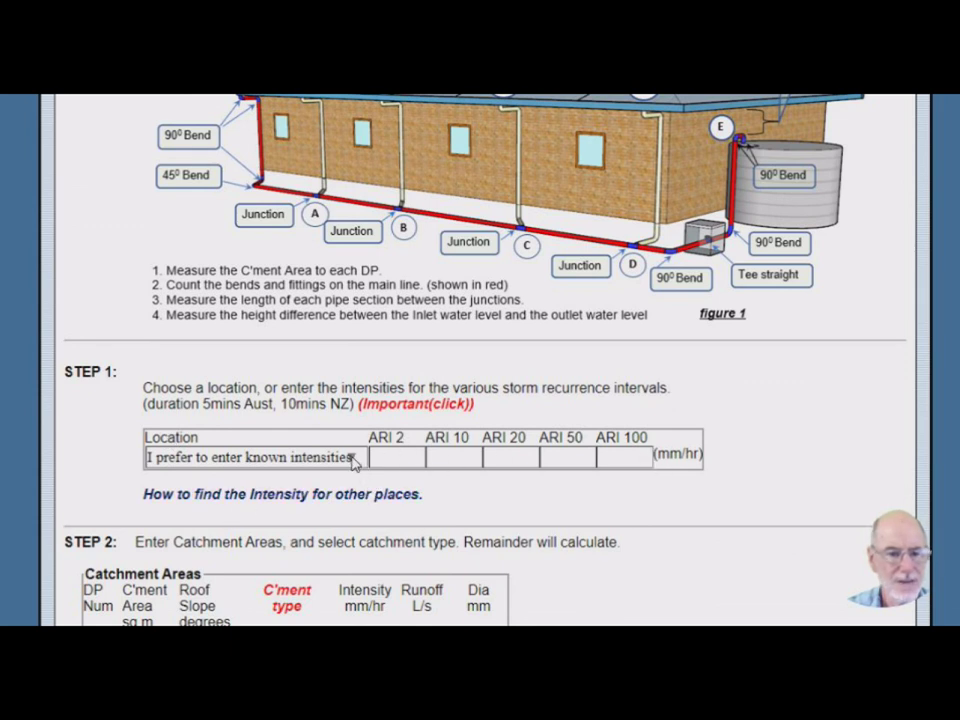
click(352, 458)
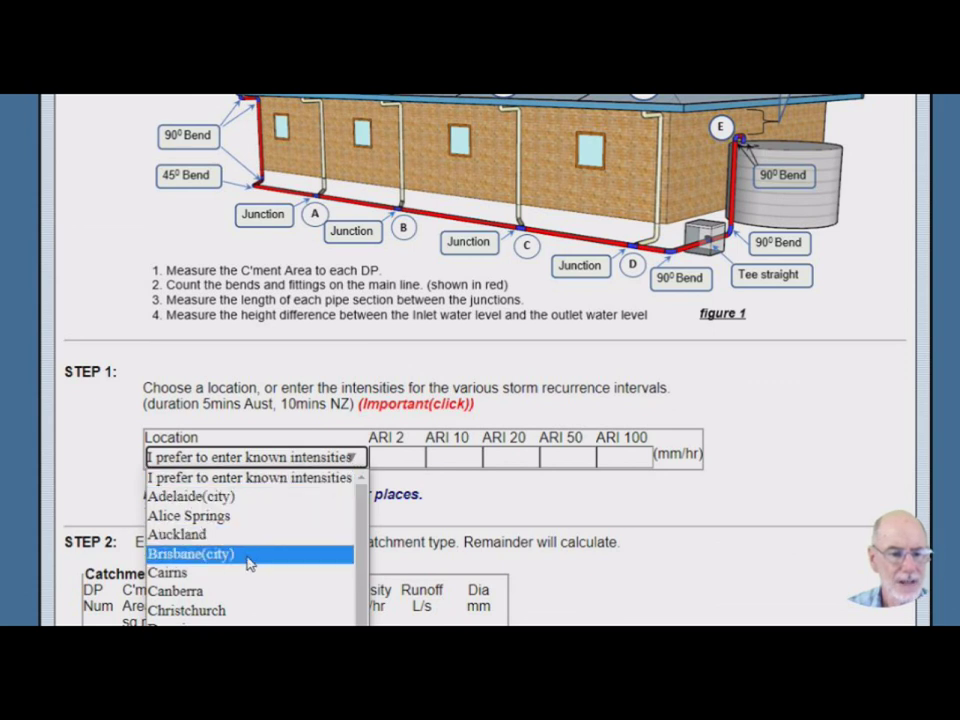
click(196, 559)
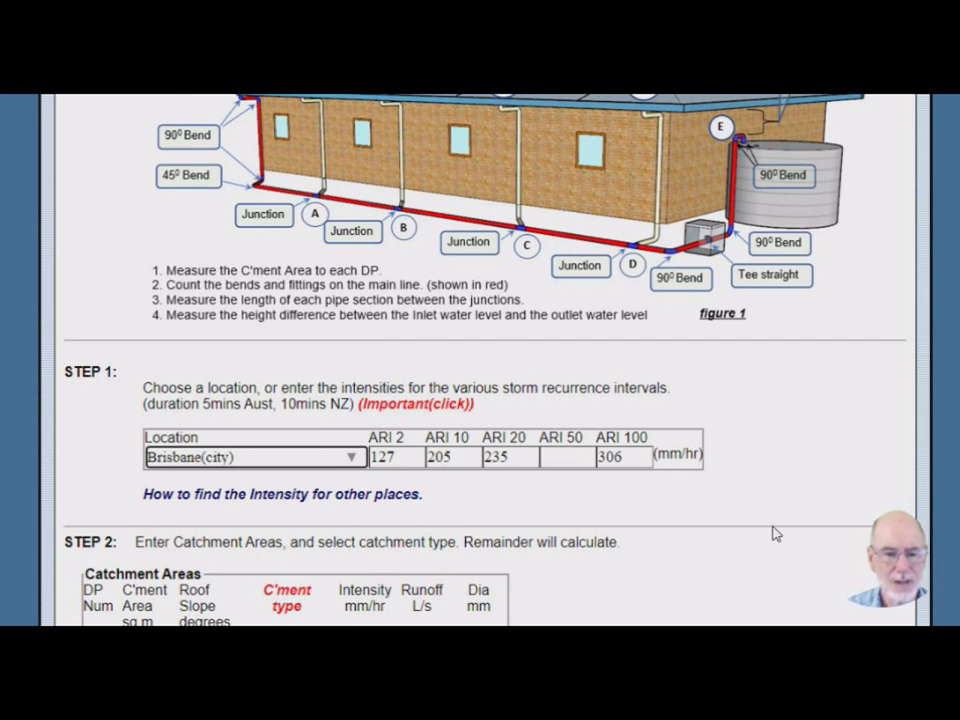
scroll(778, 535, down, 3)
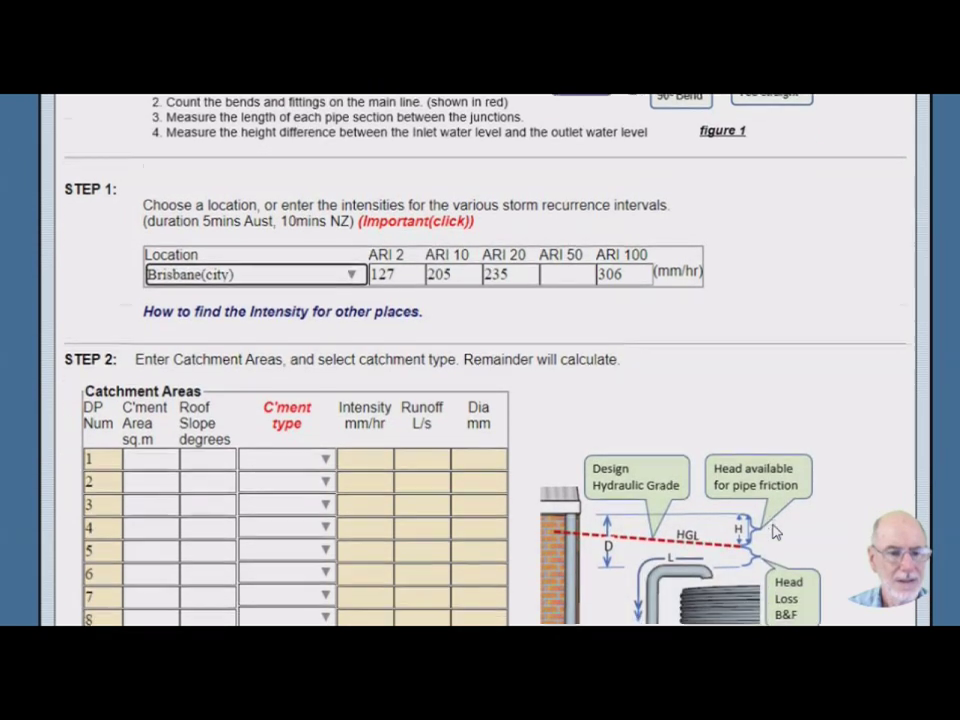
Fill downpipe 1 with catchment area 33, roof slope 11 and type Eaves G
scroll(774, 530, down, 1)
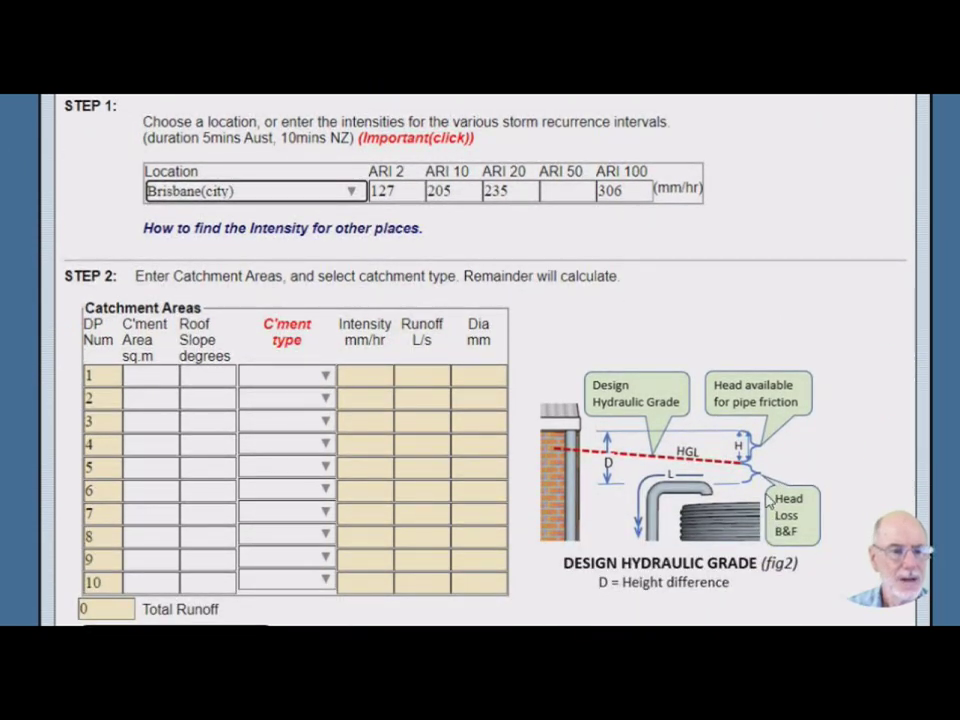
scroll(770, 500, down, 1)
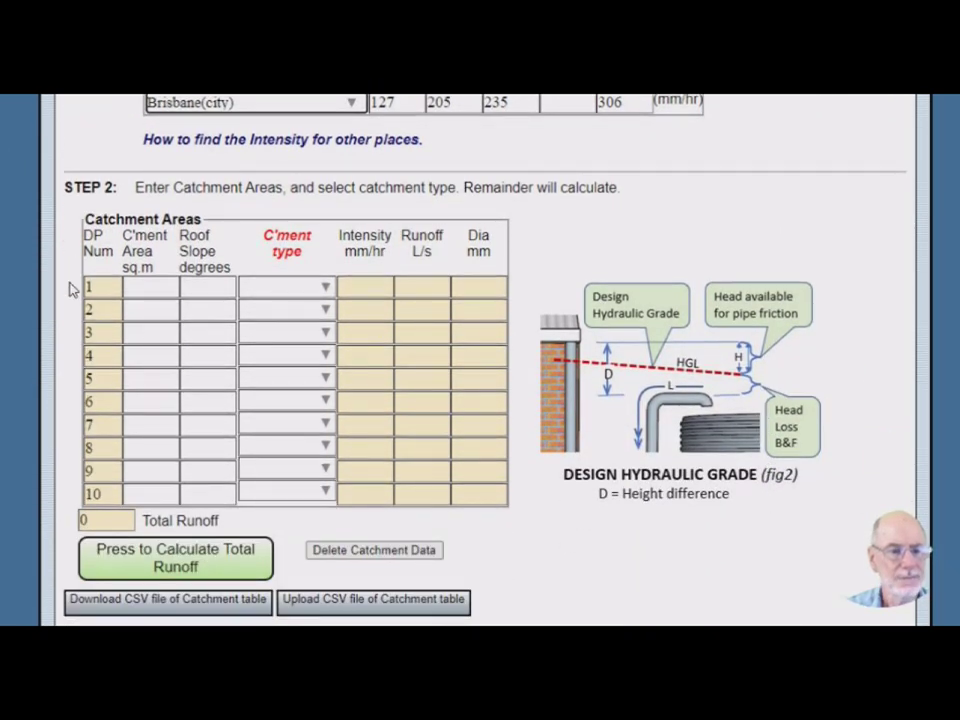
click(151, 288)
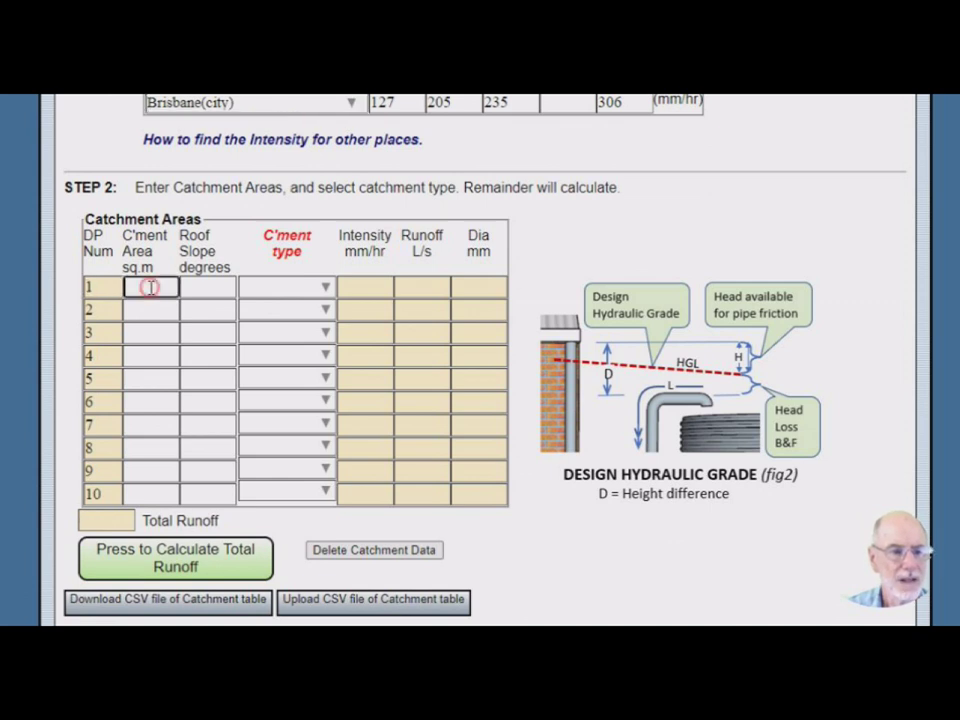
text(33)
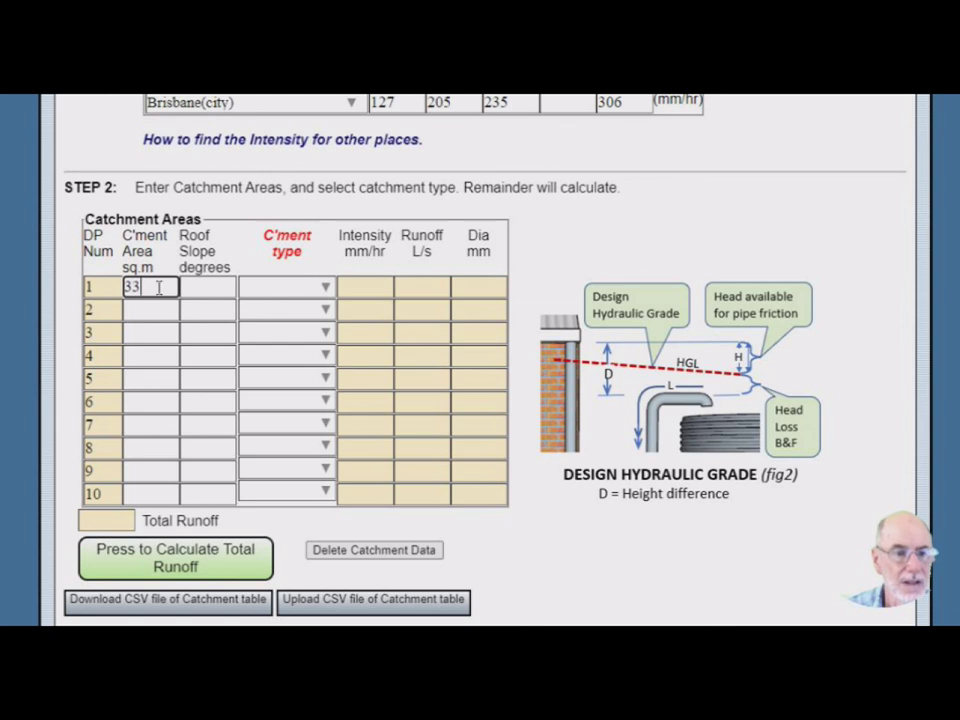
click(206, 288)
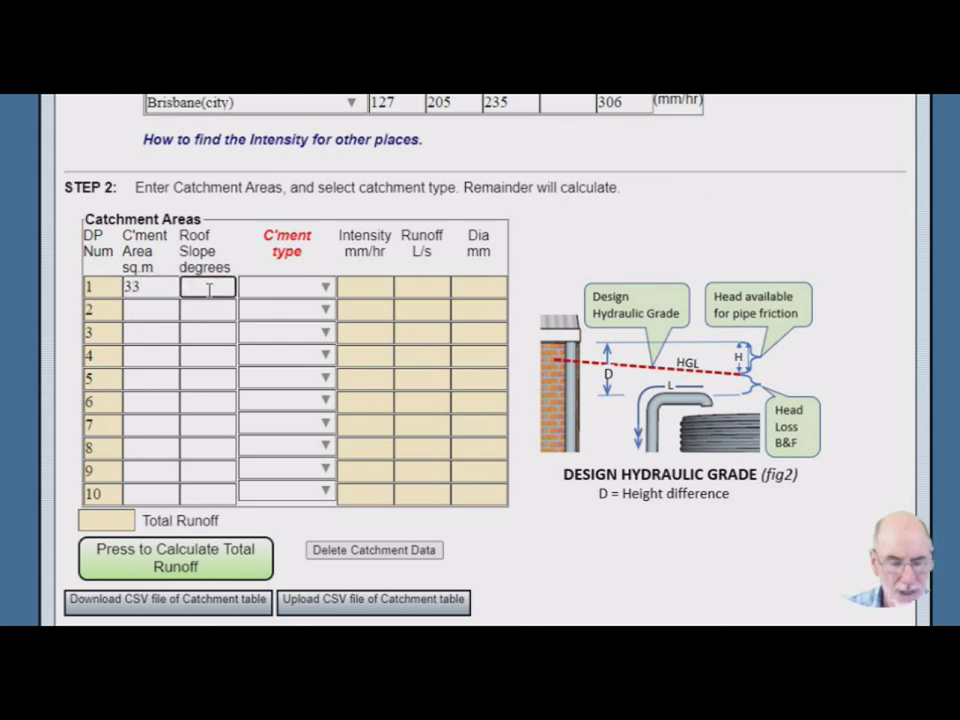
text(11)
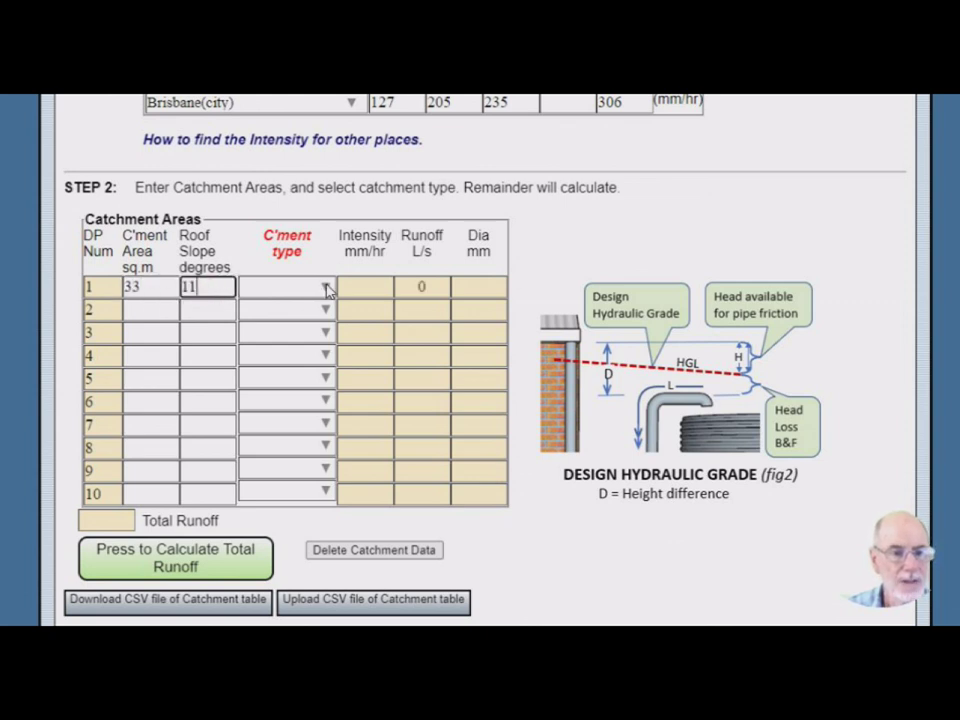
click(325, 287)
click(268, 345)
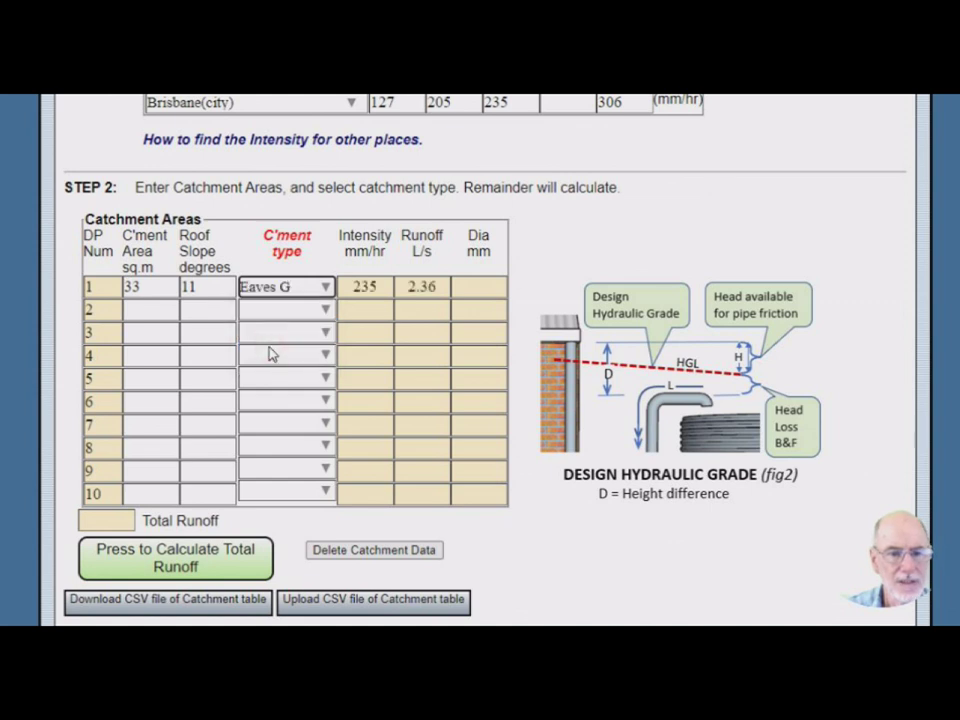
Enter catchment area 33 for downpipes 2 through 5
click(148, 311)
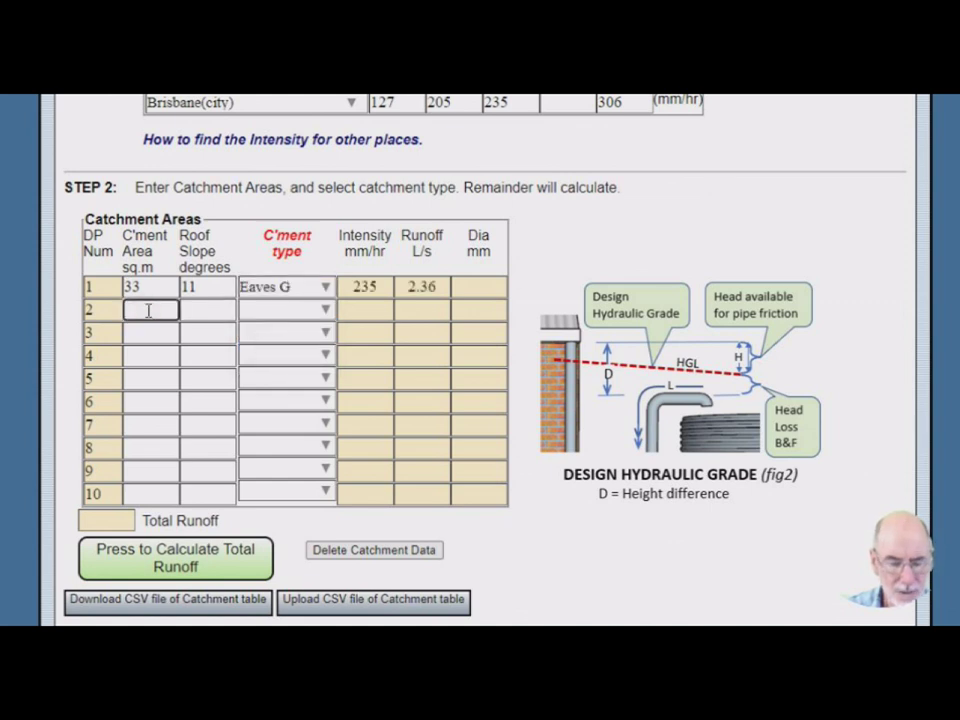
text(33)
click(151, 333)
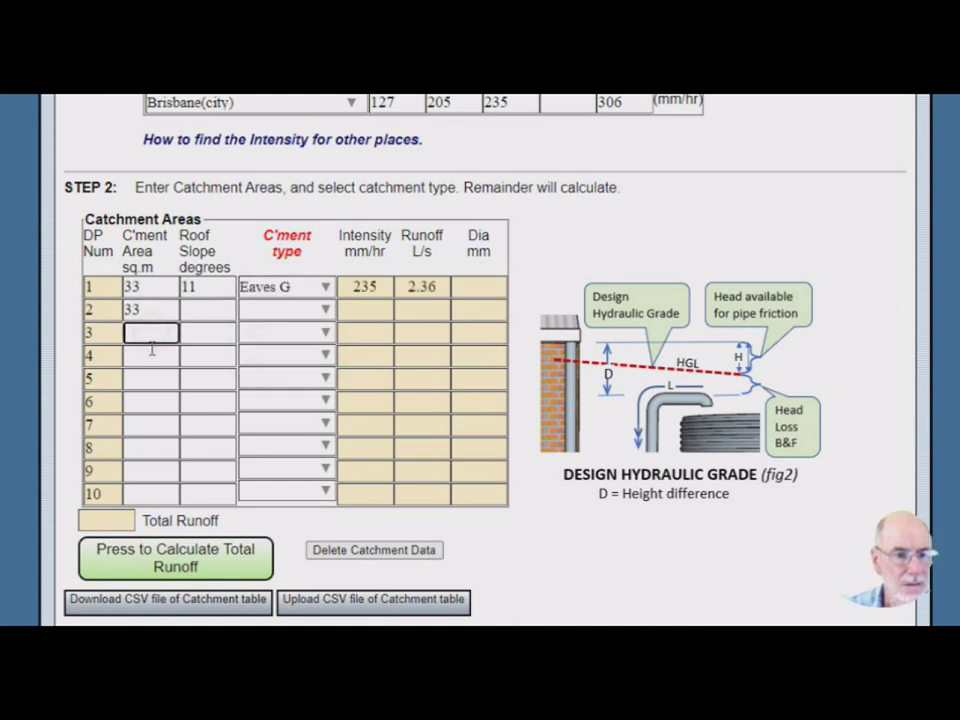
text(33)
click(151, 357)
text(33)
click(152, 378)
text(33)
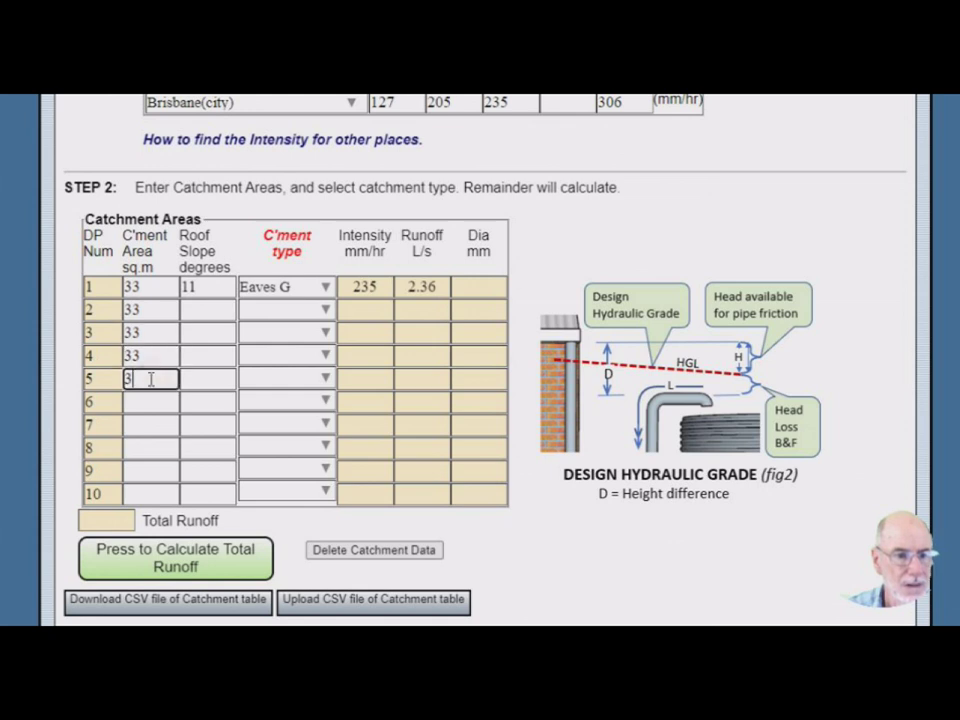
Enter roof slope 11 for downpipes 2 through 5
click(207, 310)
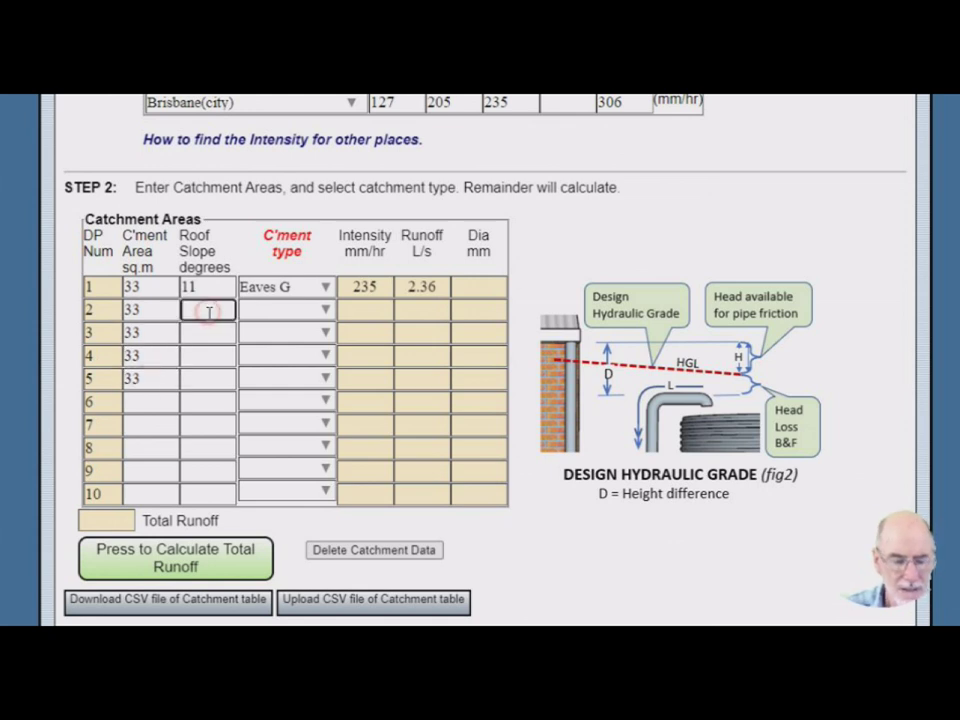
text(11)
click(204, 333)
text(11)
click(199, 355)
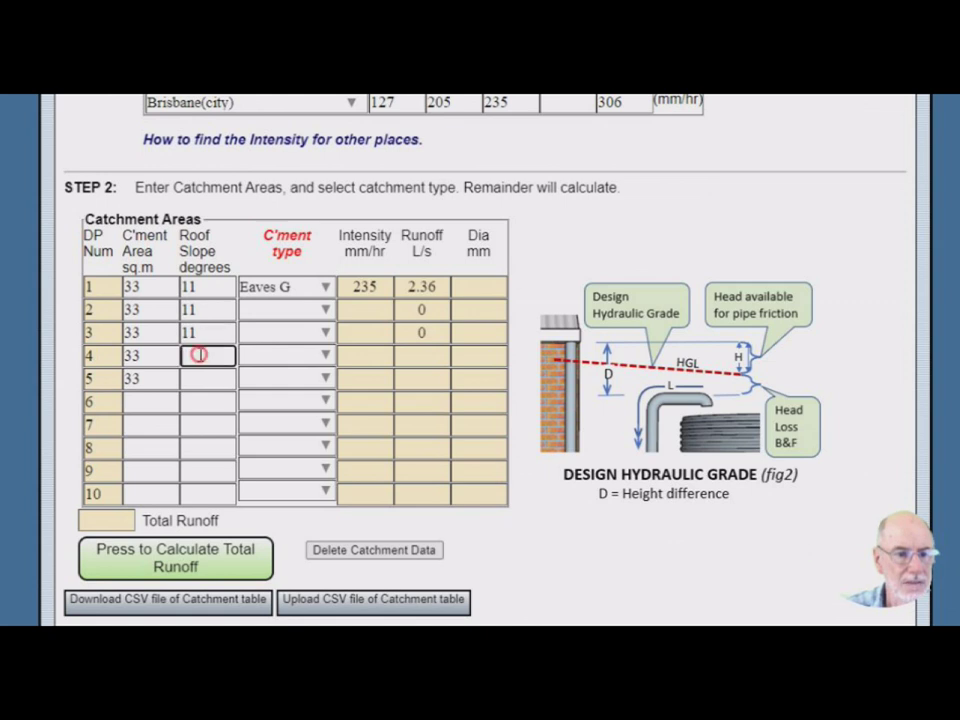
text(11)
click(195, 379)
text(11)
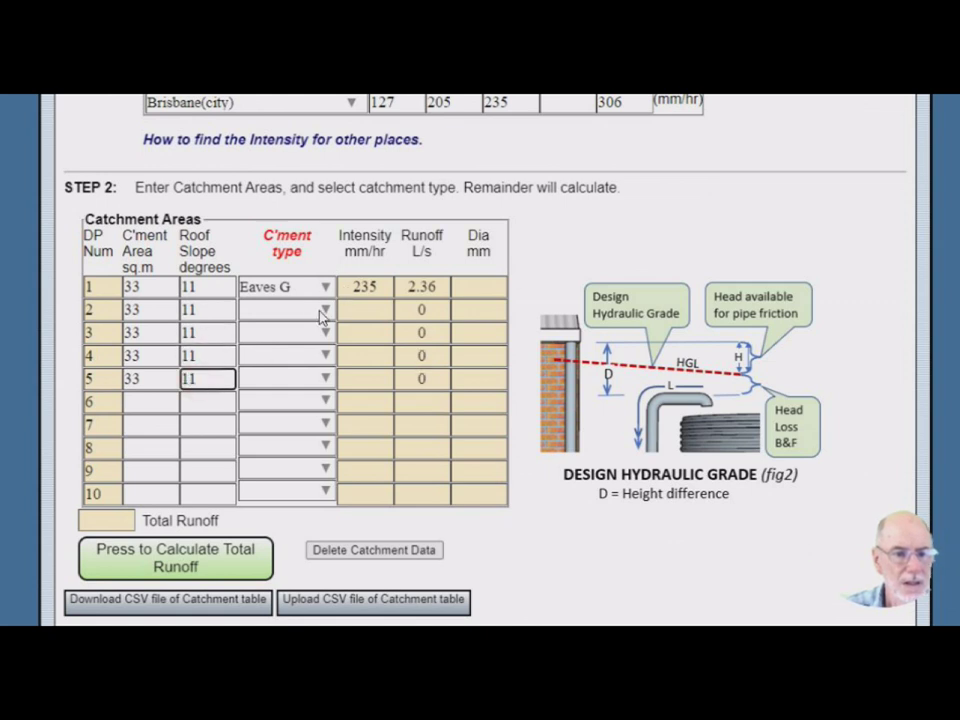
Set rows 2–3 to Eaves G, row 4 to Box G, row 5 to Valley G, then calculate total runoff
click(320, 310)
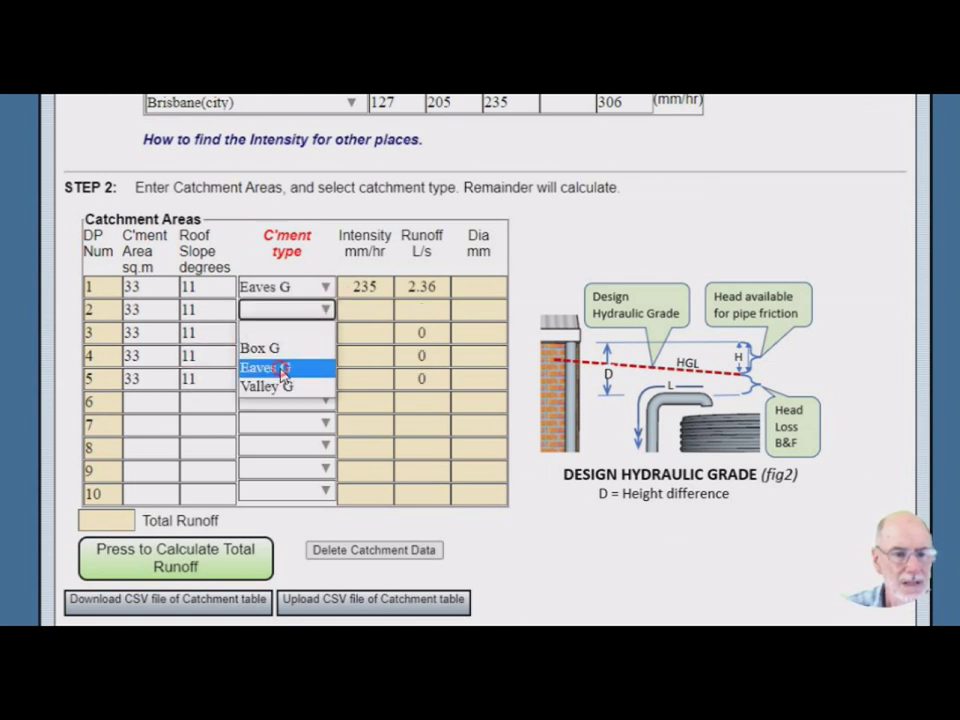
click(285, 368)
click(325, 332)
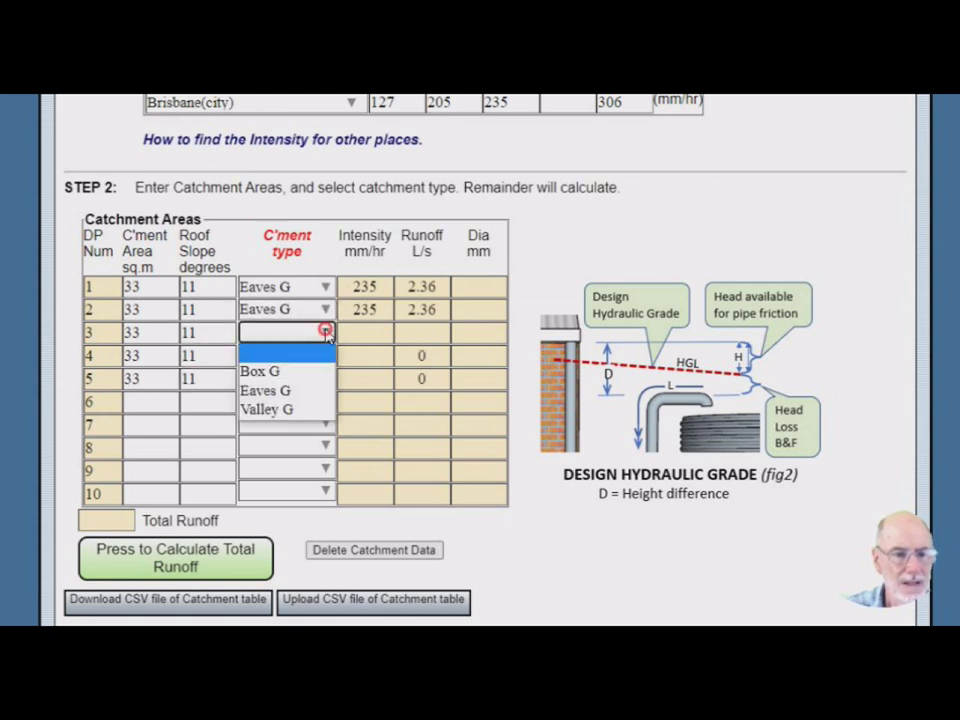
click(277, 392)
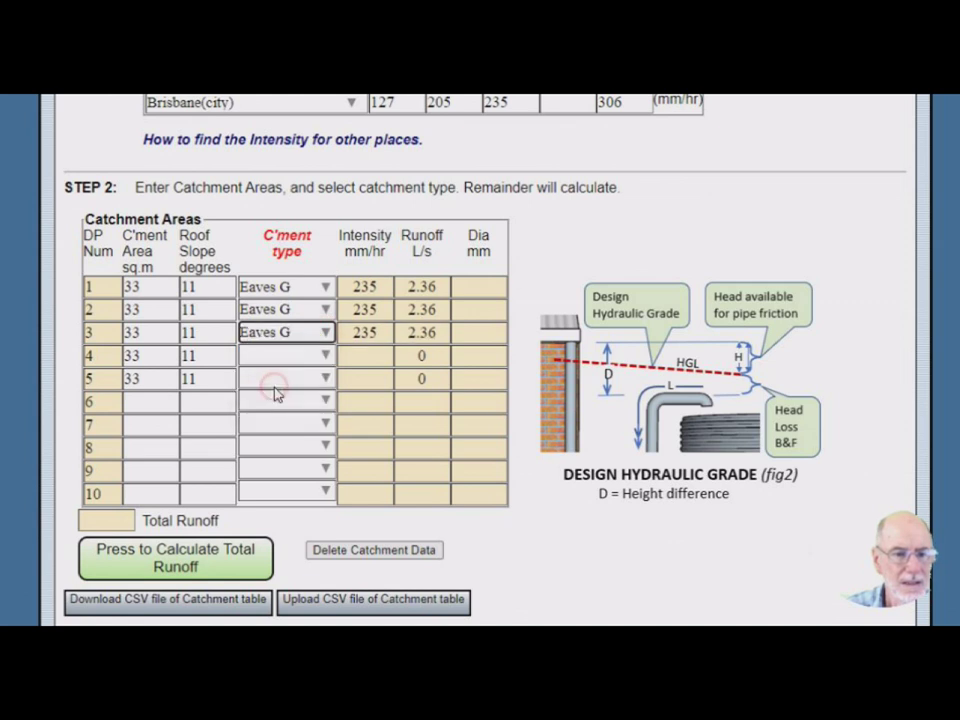
click(322, 357)
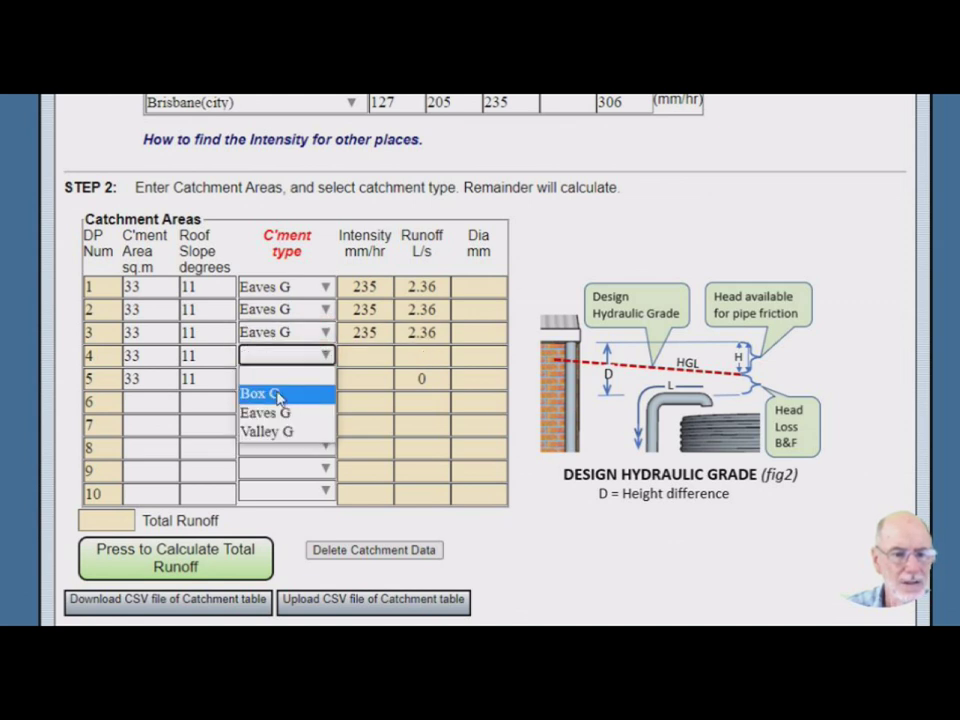
click(277, 395)
click(325, 378)
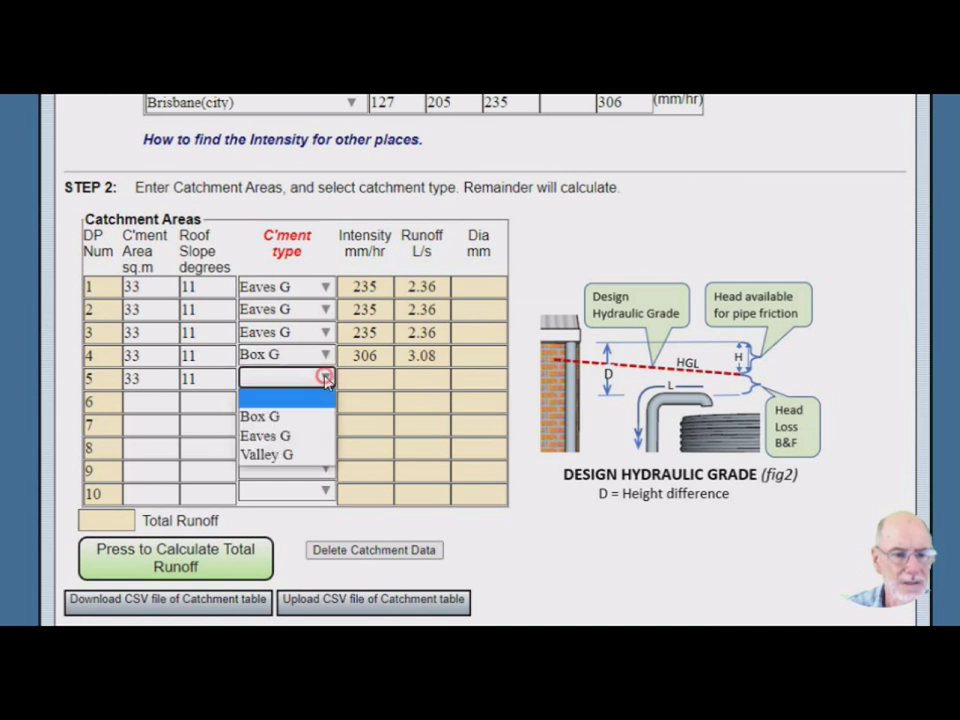
click(279, 455)
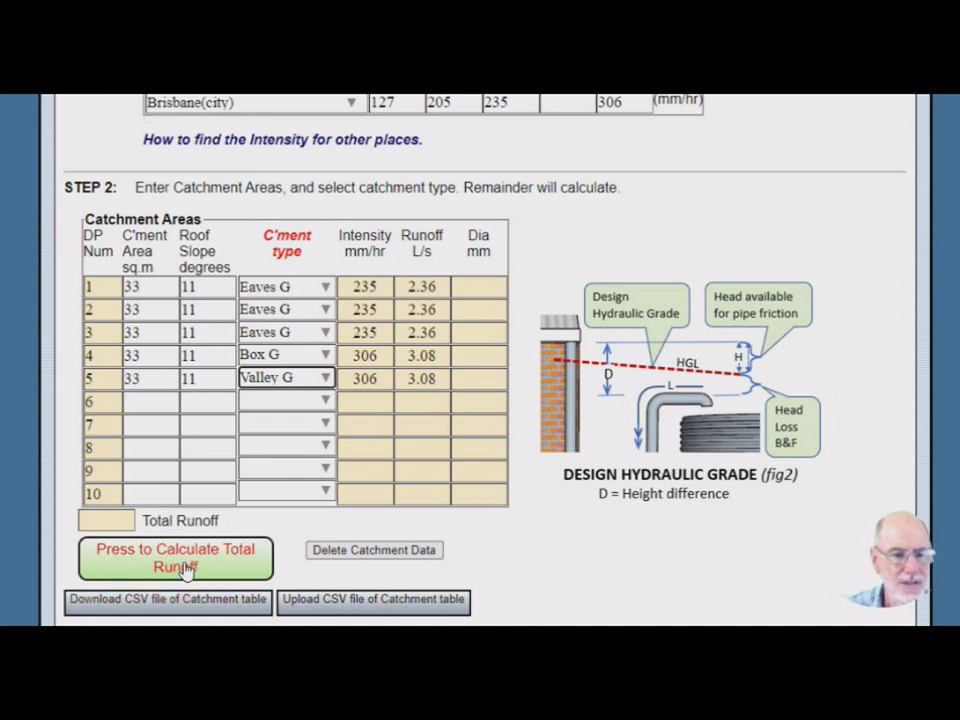
click(126, 567)
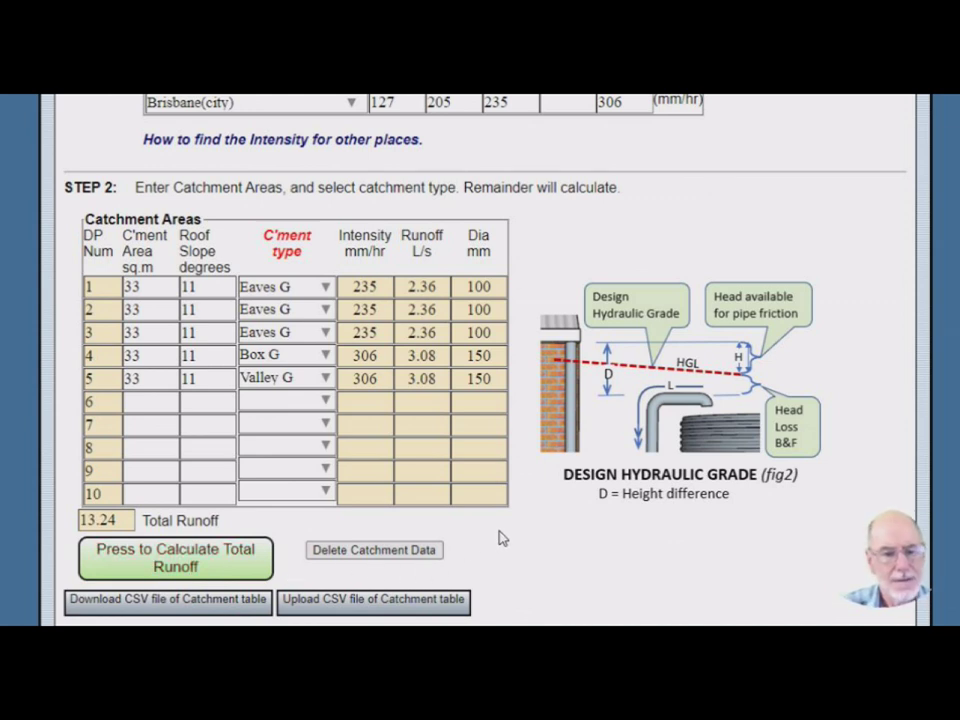
scroll(500, 547, down, 1)
scroll(503, 547, down, 4)
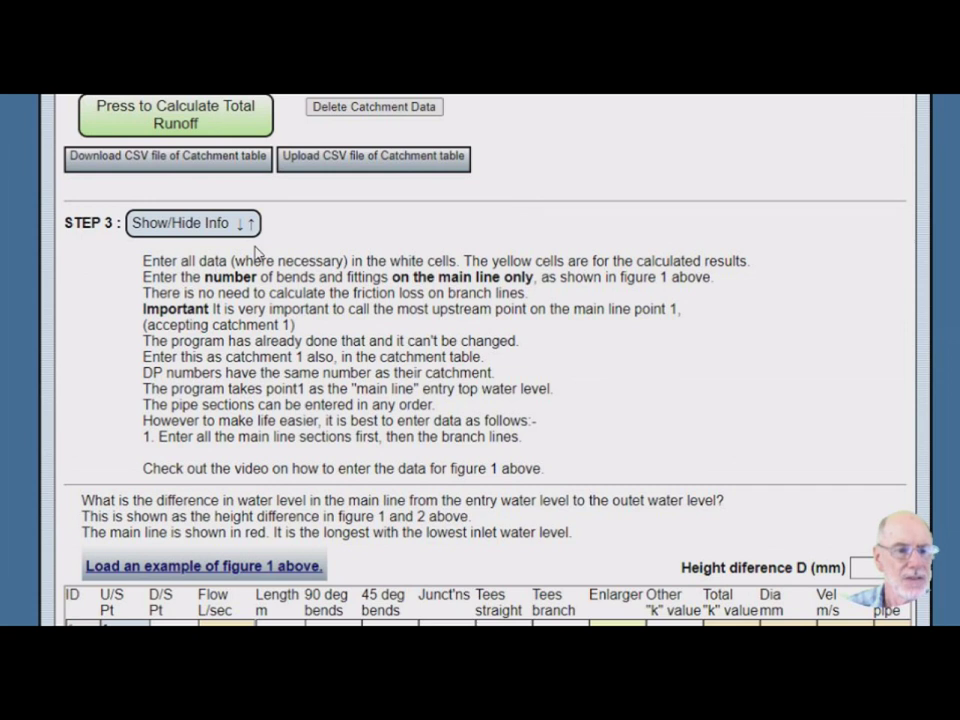
click(202, 226)
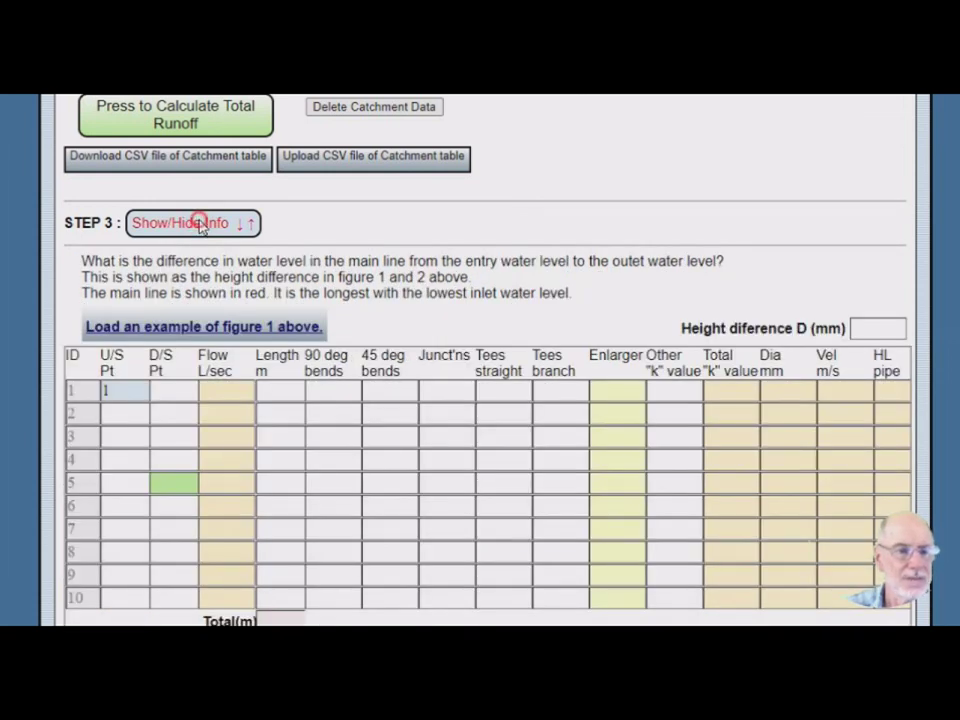
click(202, 226)
scroll(491, 400, down, 1)
scroll(491, 400, down, 3)
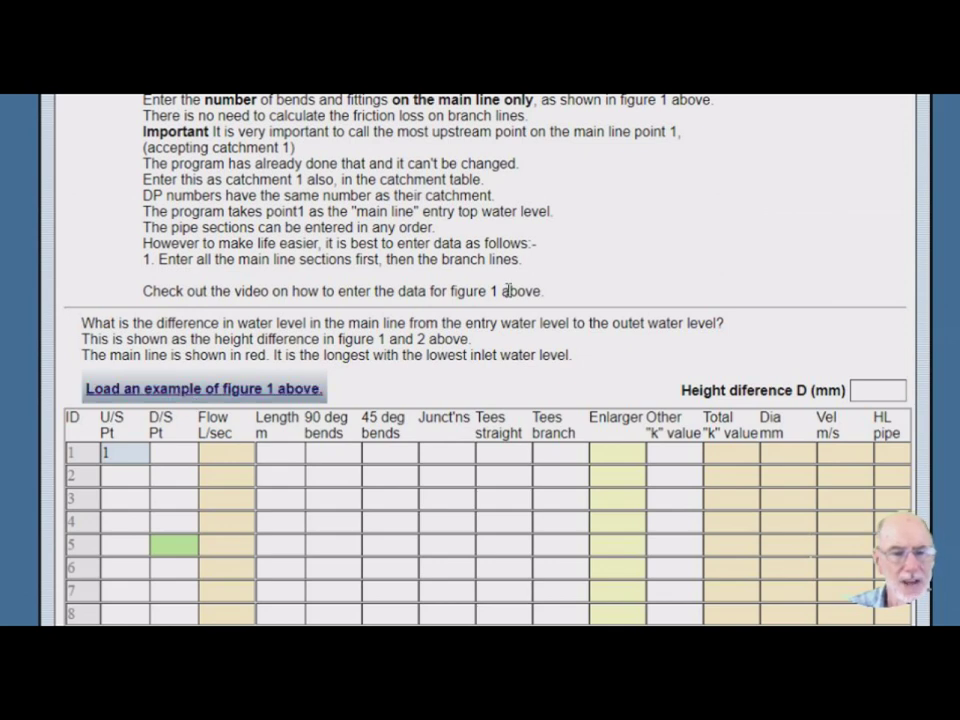
scroll(581, 287, up, 10)
scroll(581, 287, up, 2)
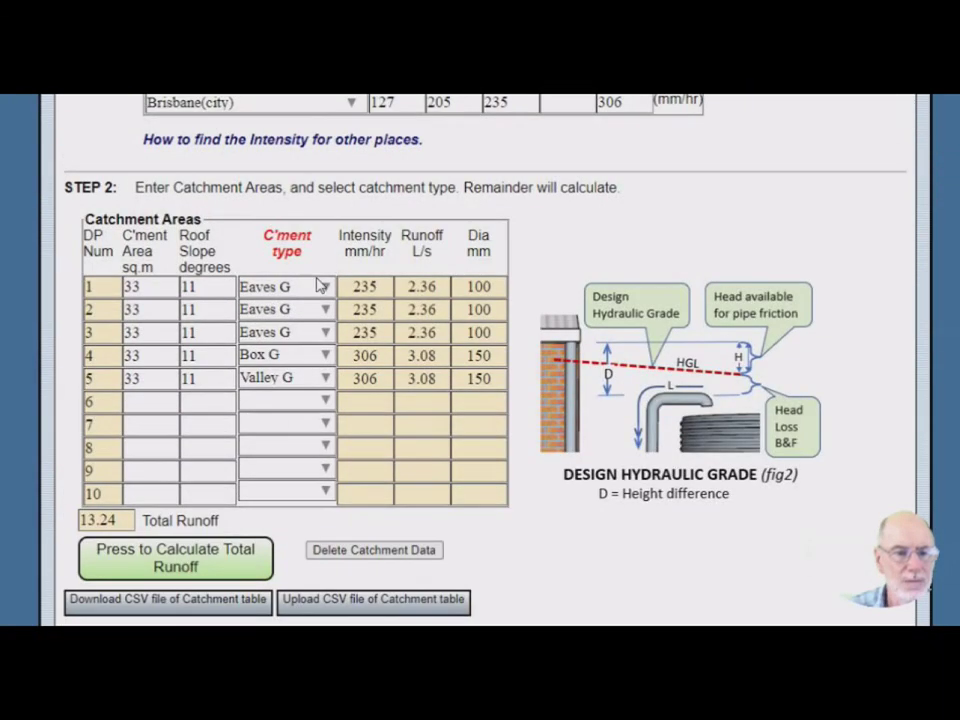
scroll(621, 525, down, 1)
scroll(540, 563, down, 2)
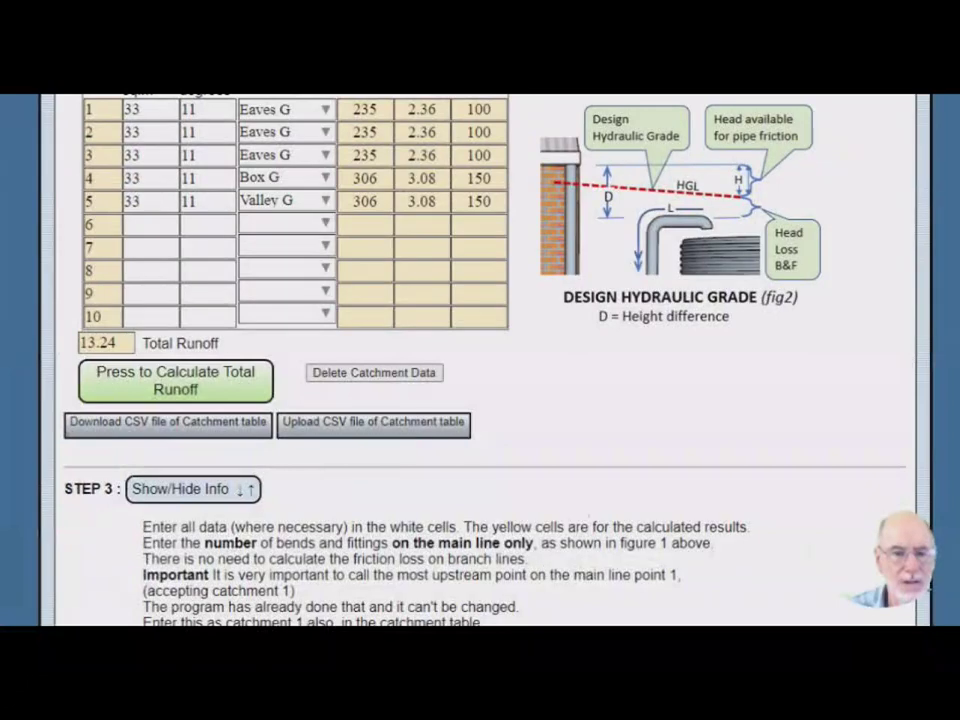
scroll(540, 563, up, 6)
scroll(540, 563, down, 5)
scroll(540, 563, down, 14)
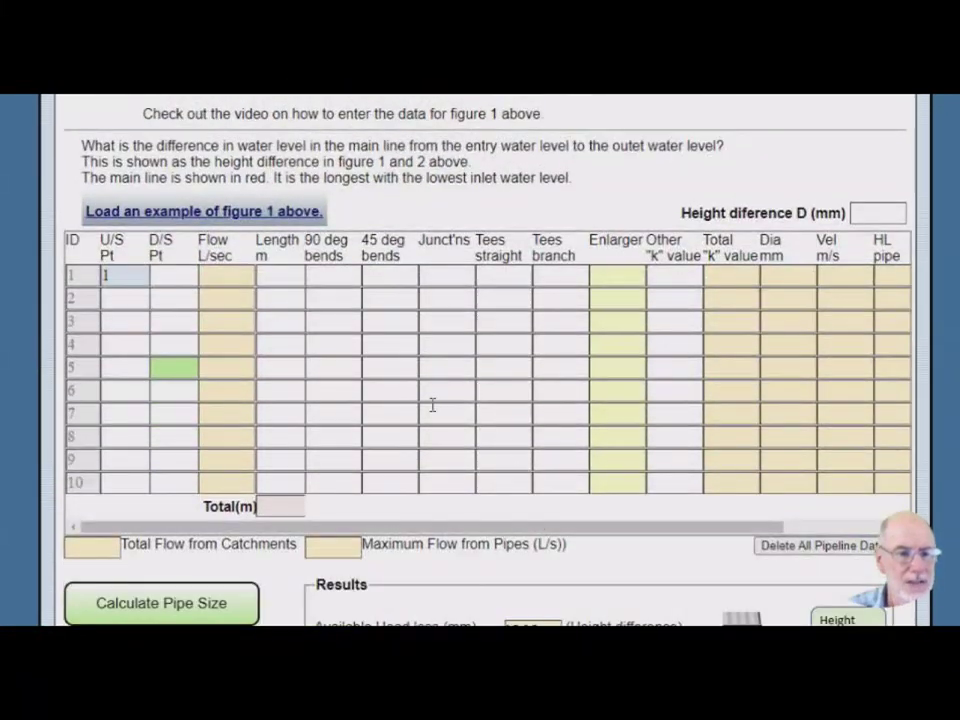
click(170, 274)
Finish row 1's D/S Pt as A and enter sections A→B and B→C in rows 2–3
text(A)
click(138, 304)
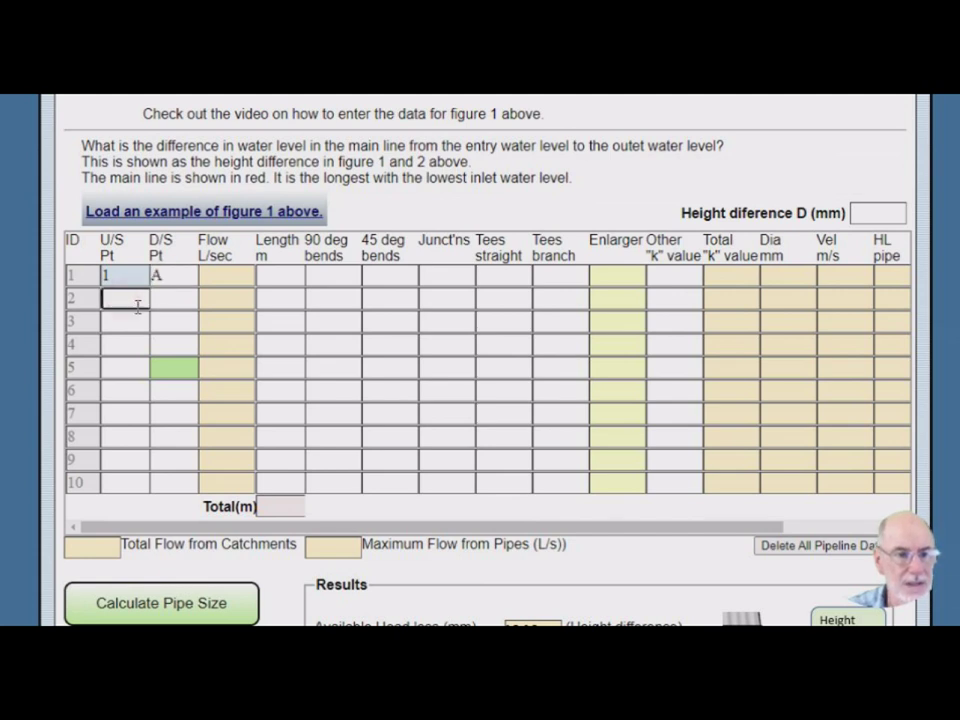
text(A)
click(171, 299)
text(B)
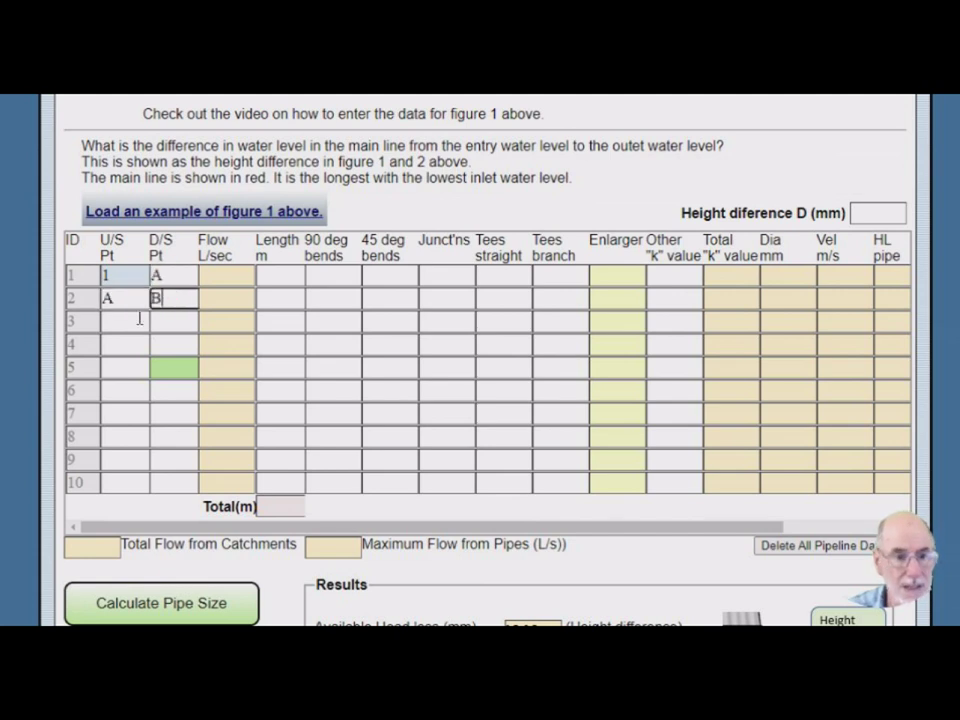
click(128, 321)
text(B)
click(184, 323)
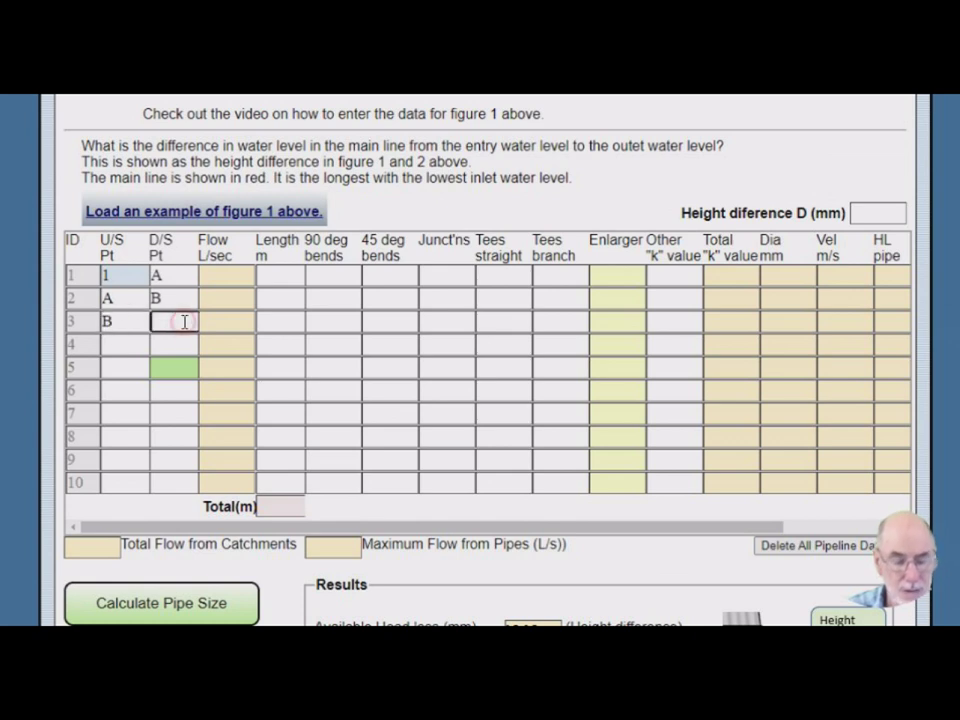
text(C)
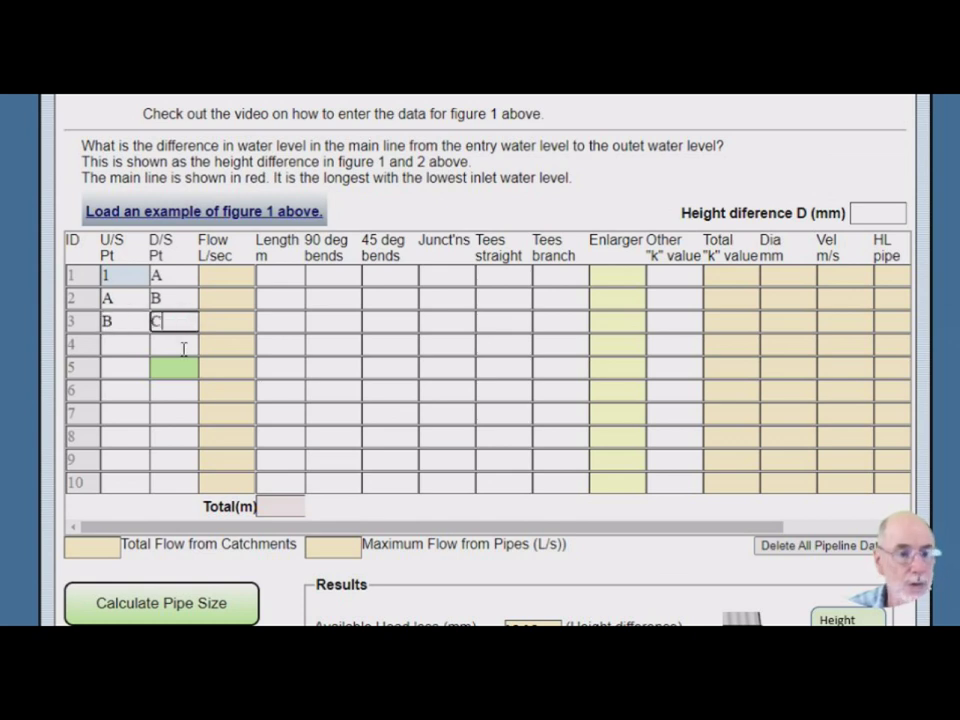
Enter main-line sections C→D and D→E in rows 4–5
click(128, 347)
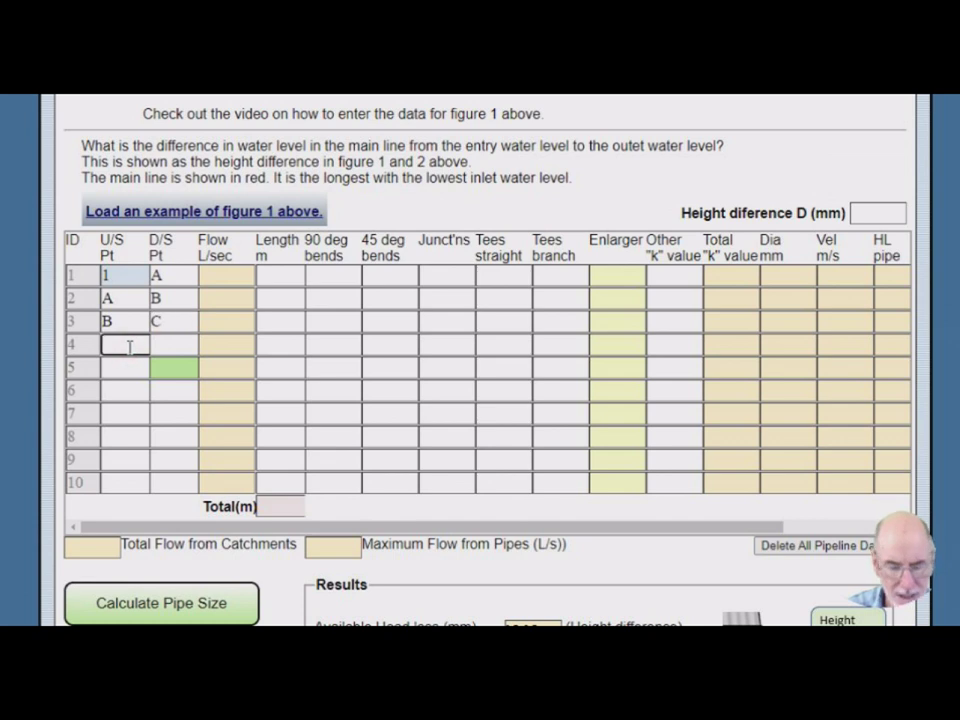
text(C)
click(187, 342)
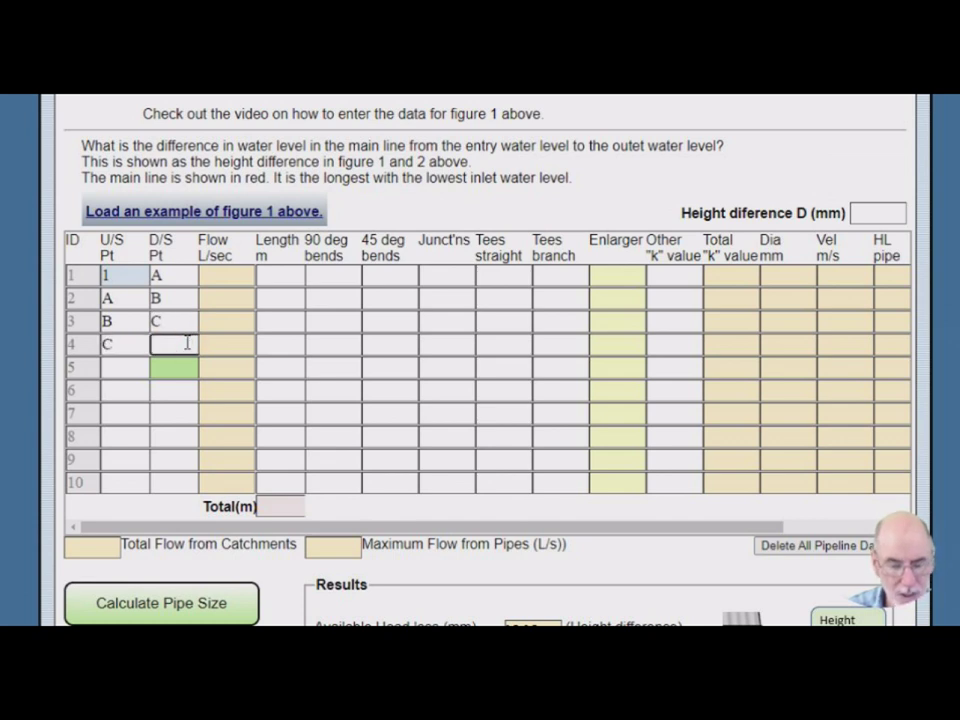
text(D)
click(134, 368)
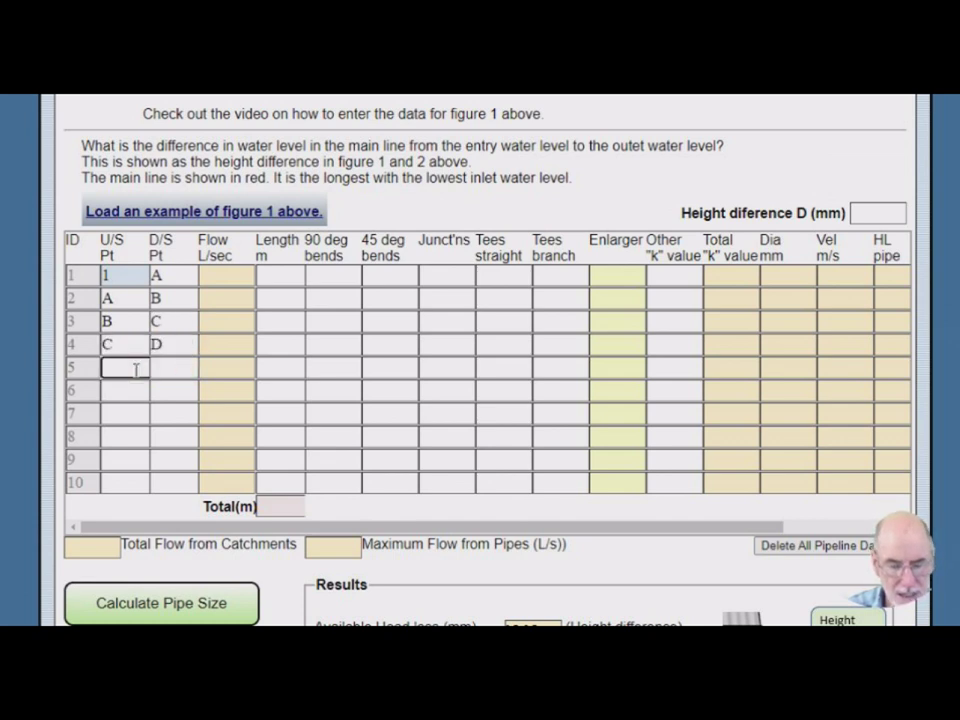
text(D)
click(179, 368)
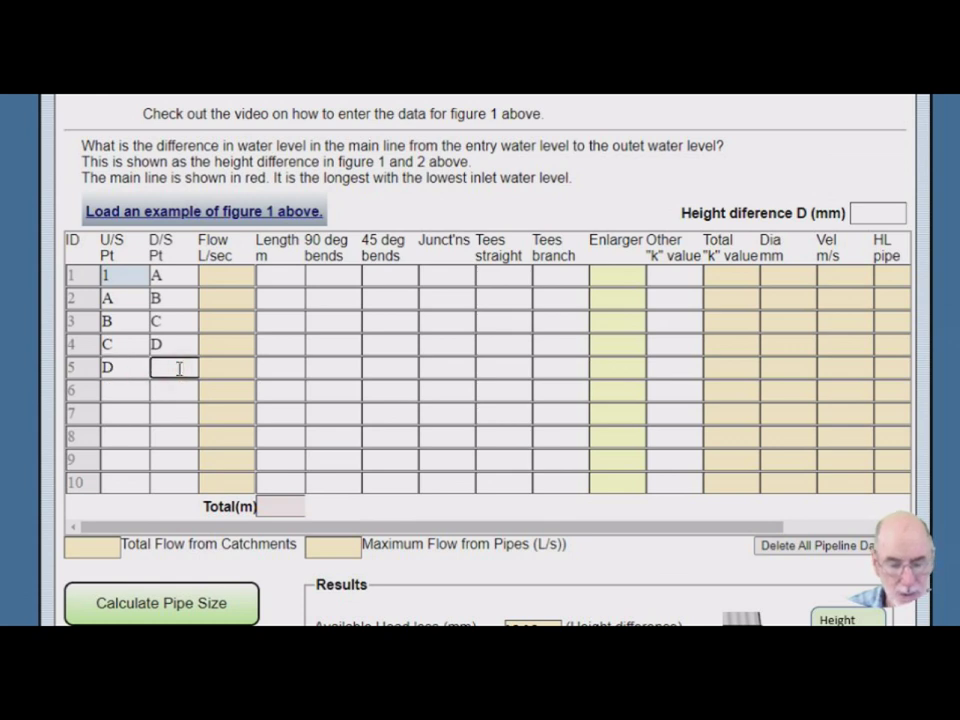
text(E)
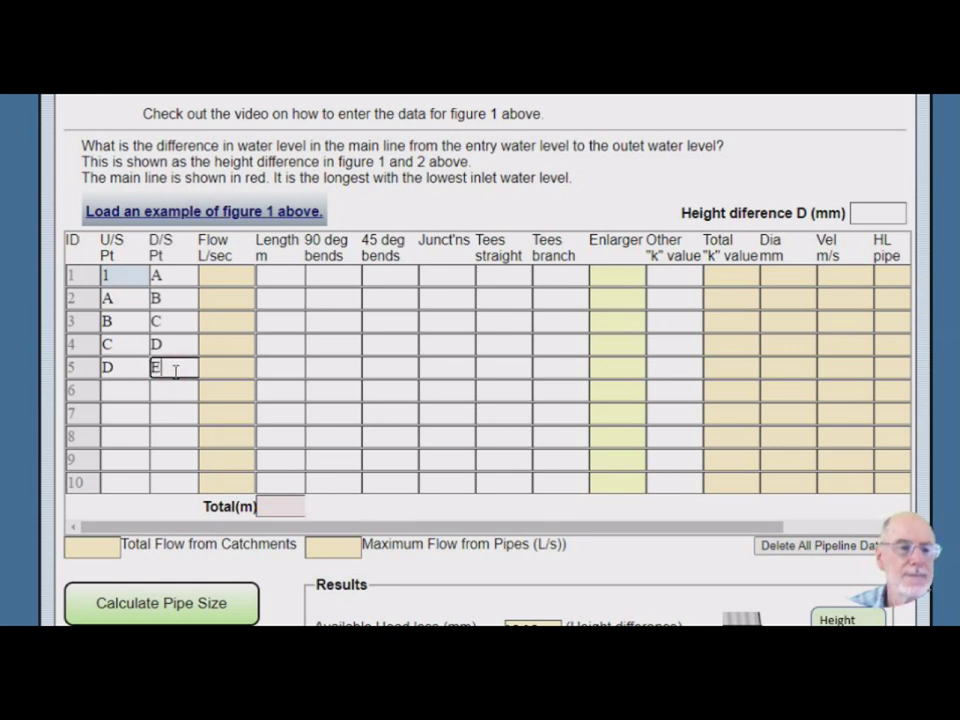
Enter branch section 2→A in row 6, correcting a mistyped B to A
click(123, 391)
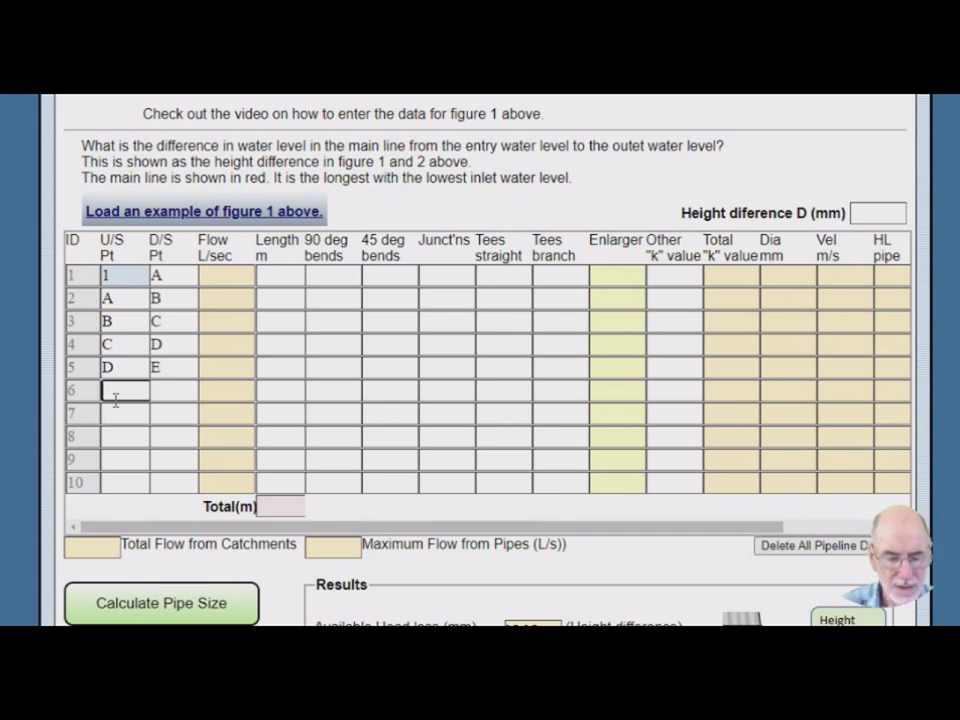
text(2)
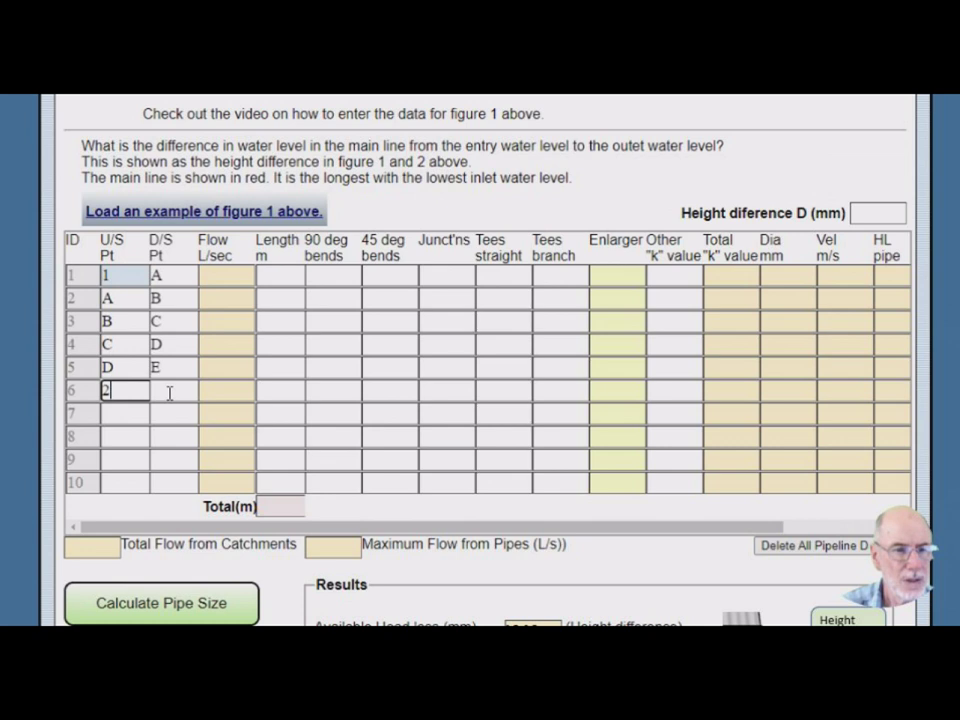
click(170, 393)
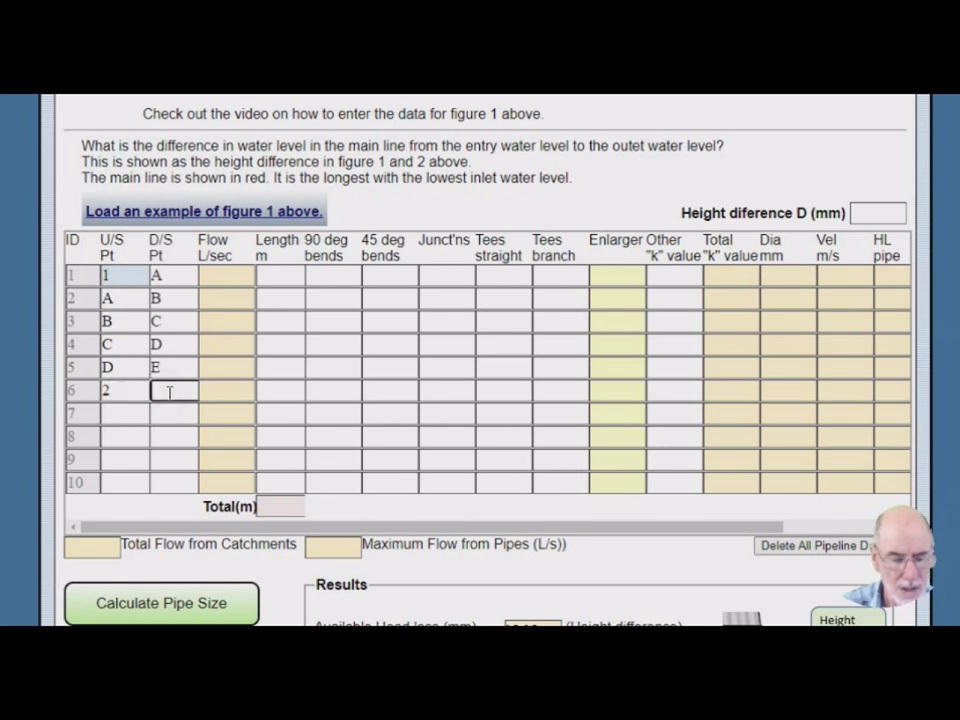
text(B)
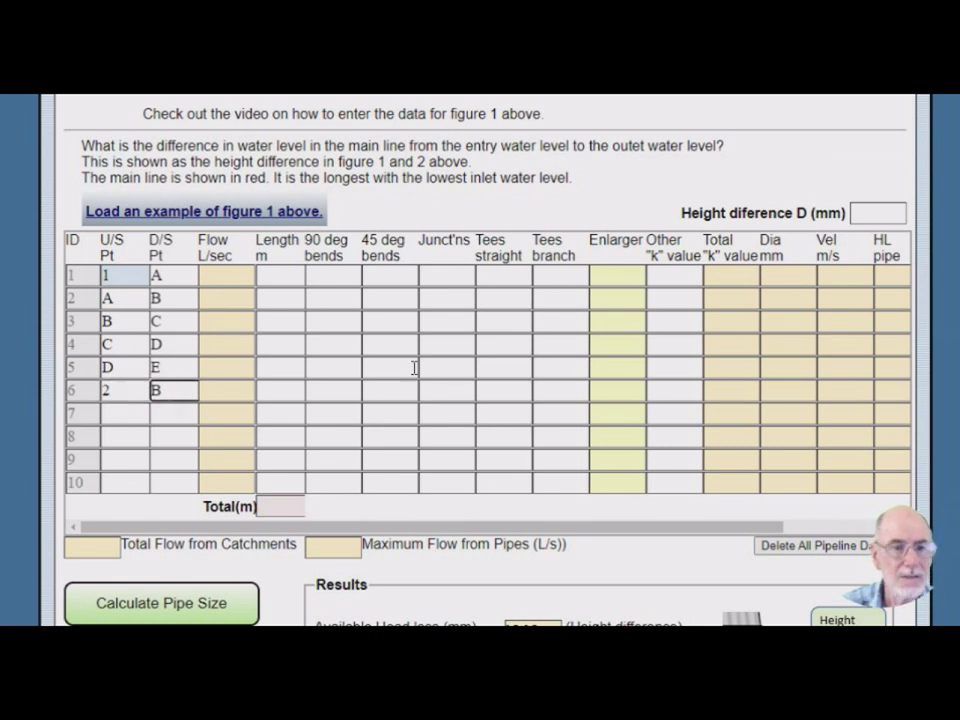
scroll(412, 365, up, 8)
scroll(409, 354, up, 7)
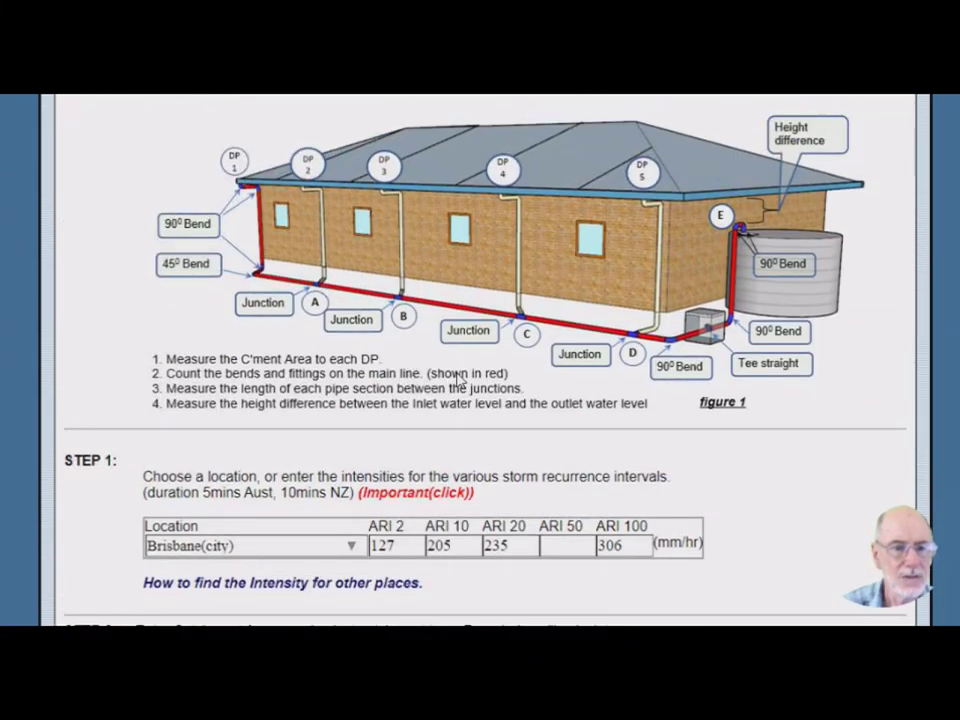
scroll(456, 531, down, 10)
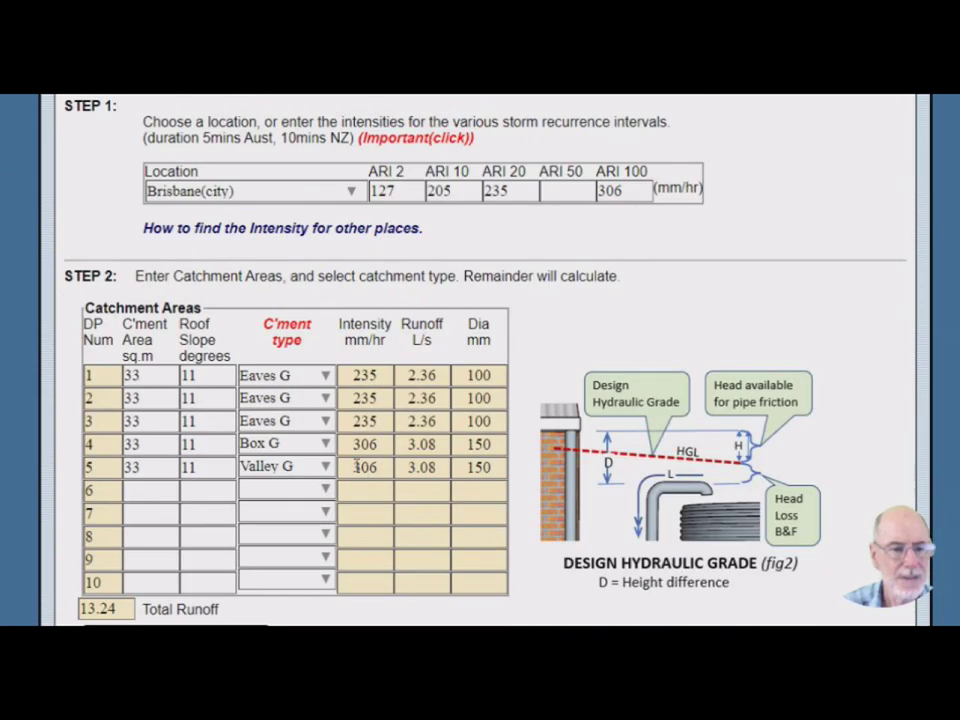
scroll(357, 463, down, 2)
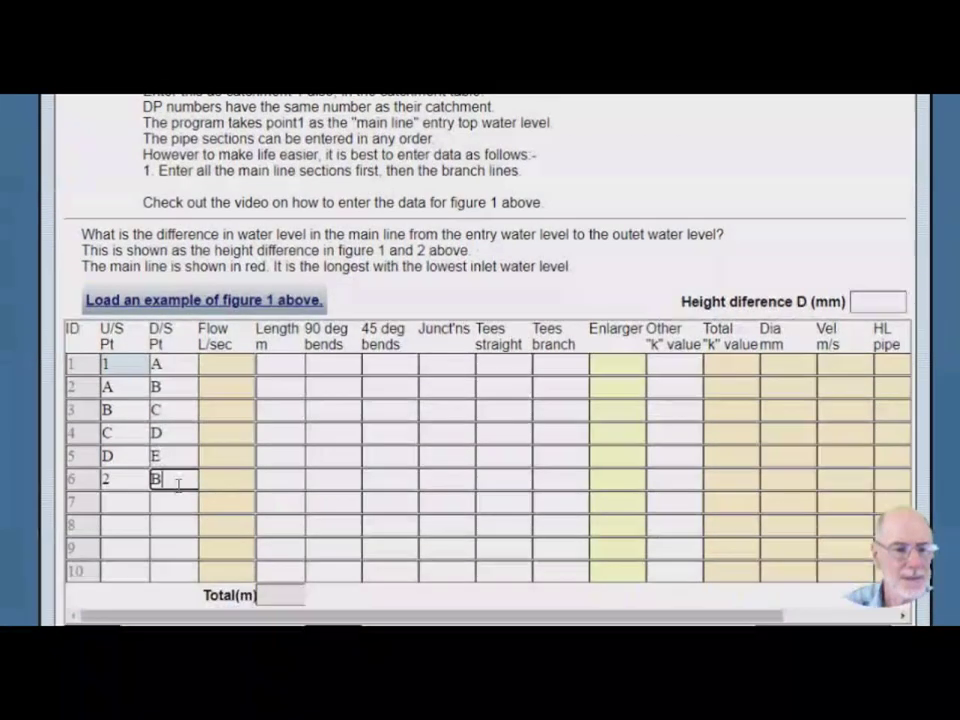
key(BackSpace)
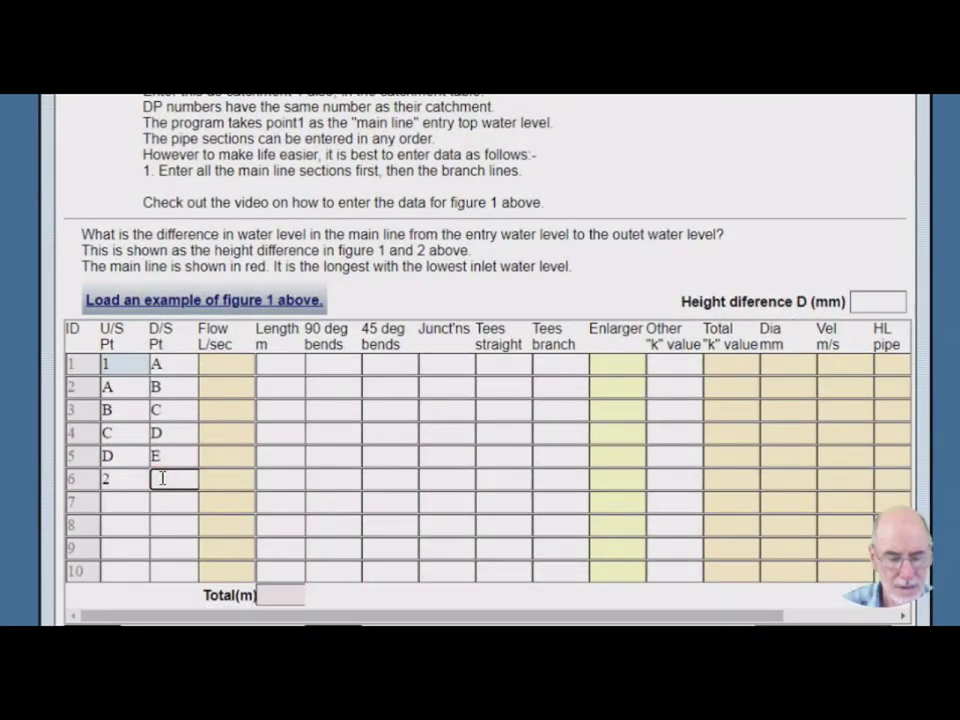
text(A)
Enter branch sections 3→B, 4→C and 5→D in rows 7–9
click(116, 502)
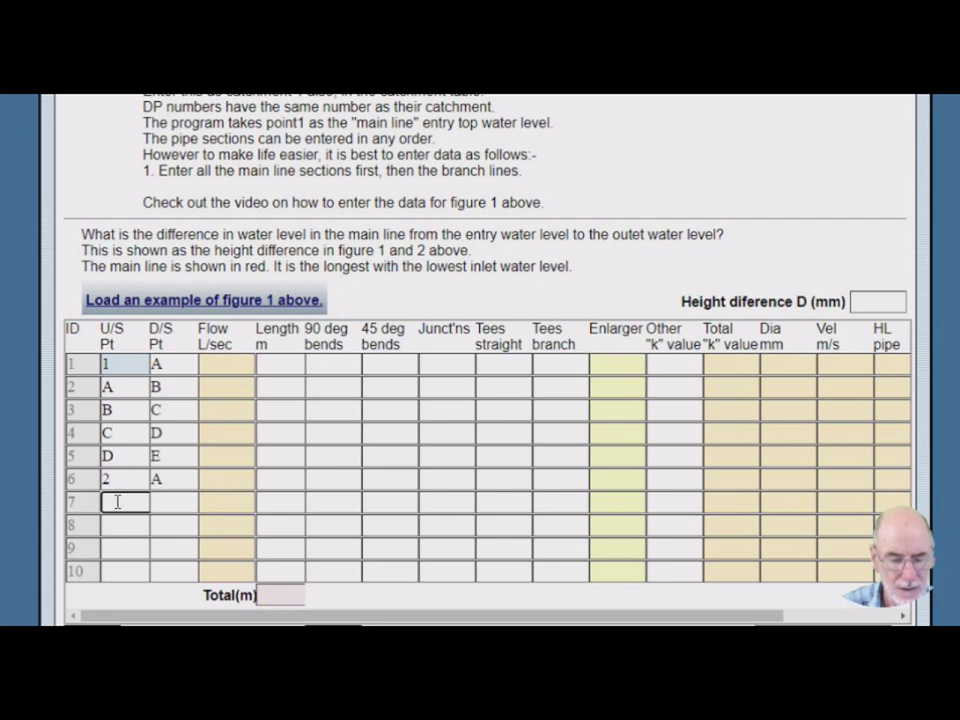
text(3)
click(165, 502)
text(B)
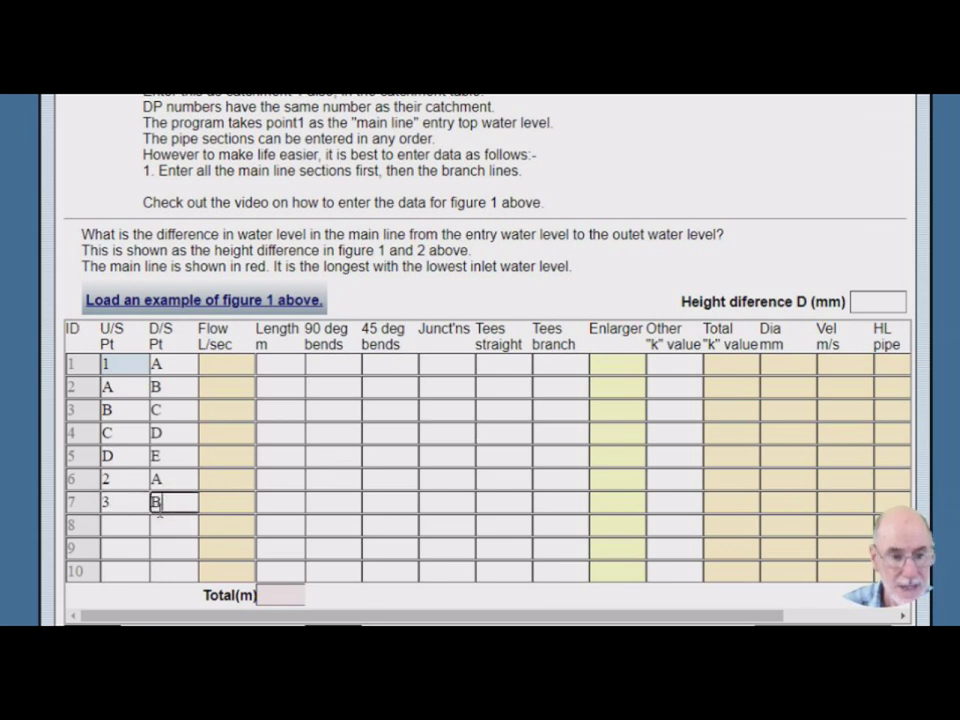
click(124, 525)
text(4)
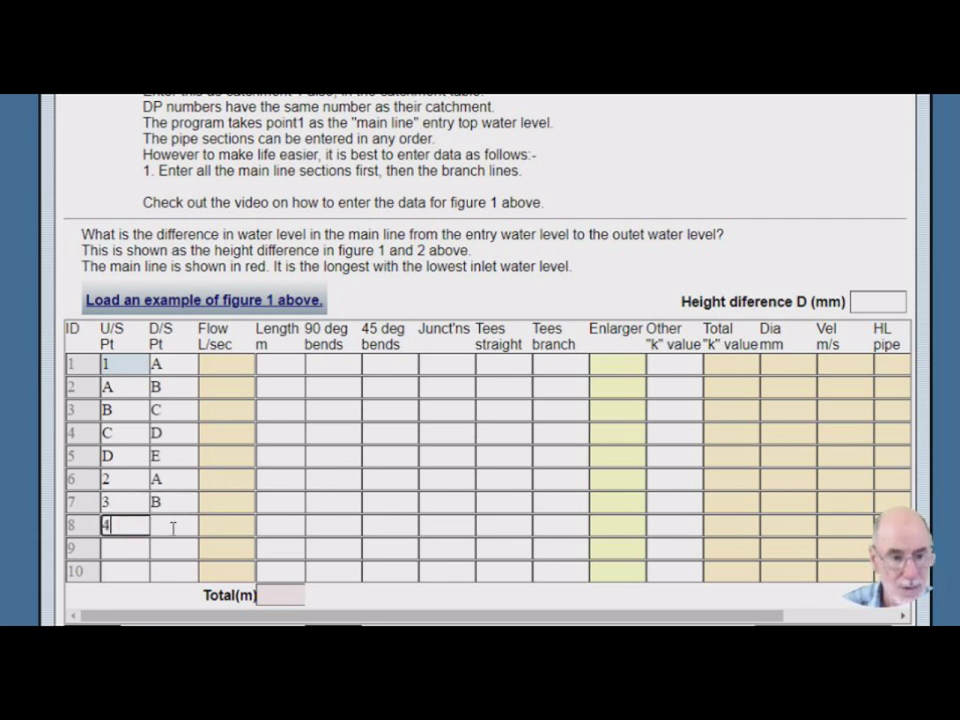
click(174, 525)
text(C)
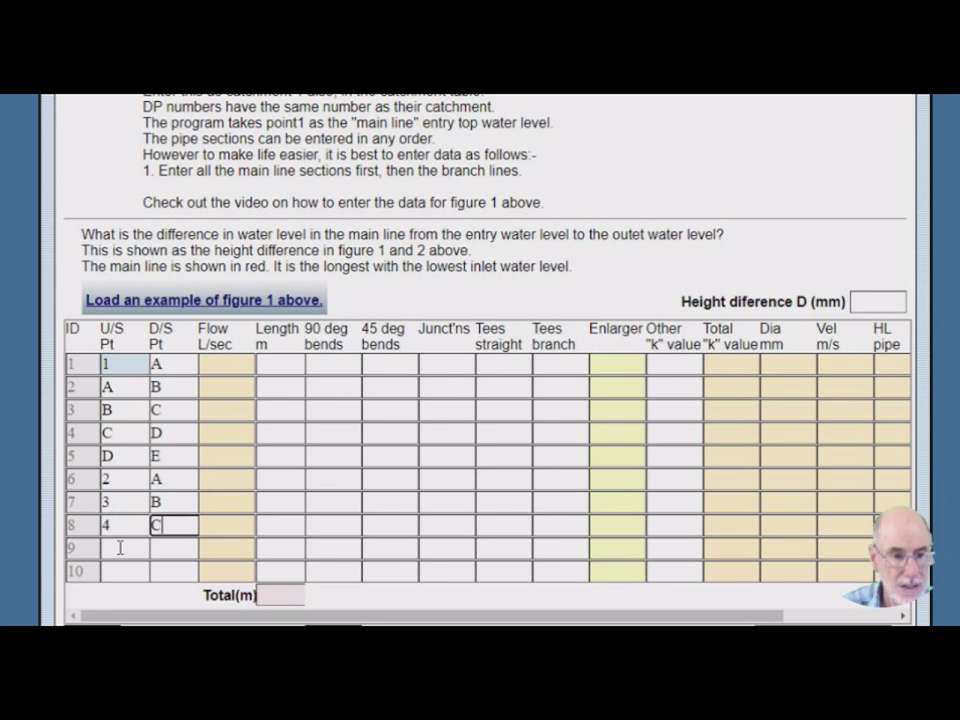
click(121, 547)
text(5)
click(183, 547)
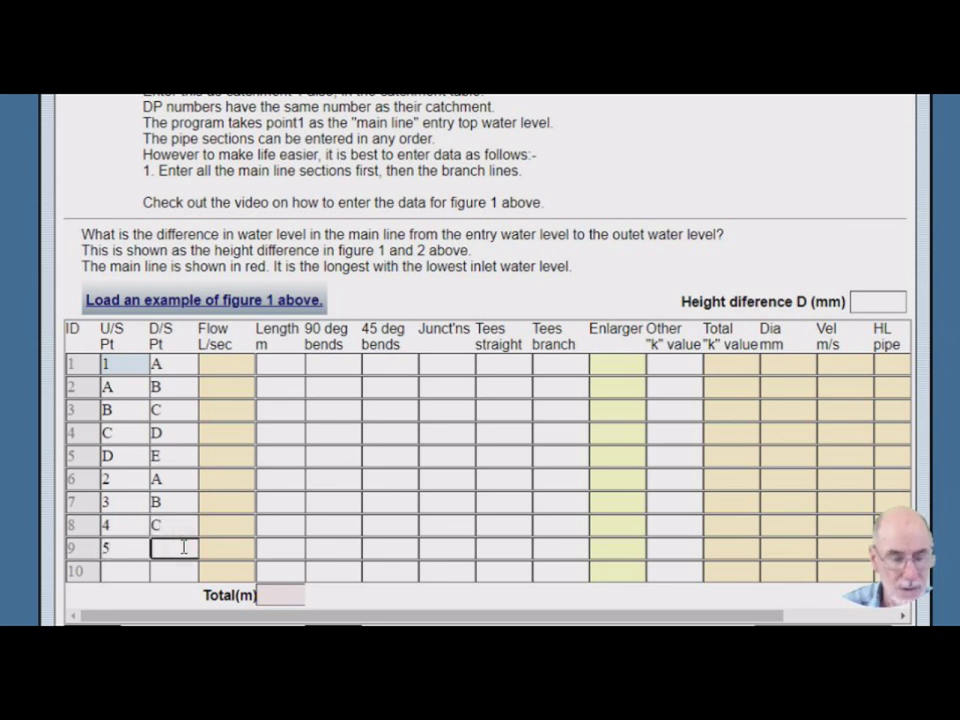
text(D)
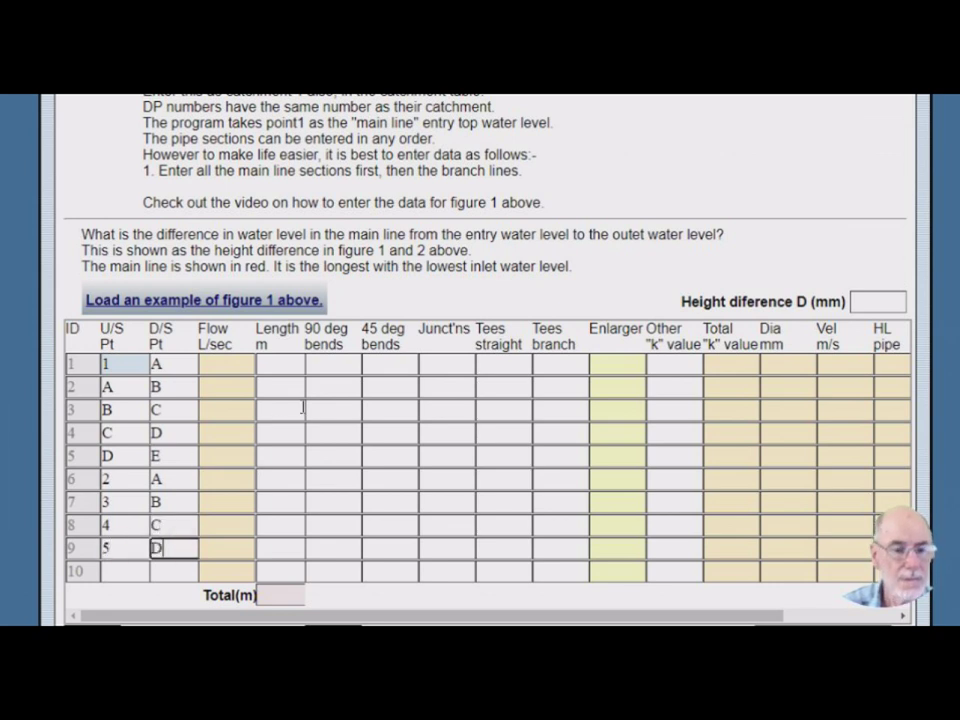
scroll(311, 478, down, 3)
Run Calculate Pipe Size, prompting an alert that pipes ID1–ID5 lack lengths
scroll(311, 484, up, 2)
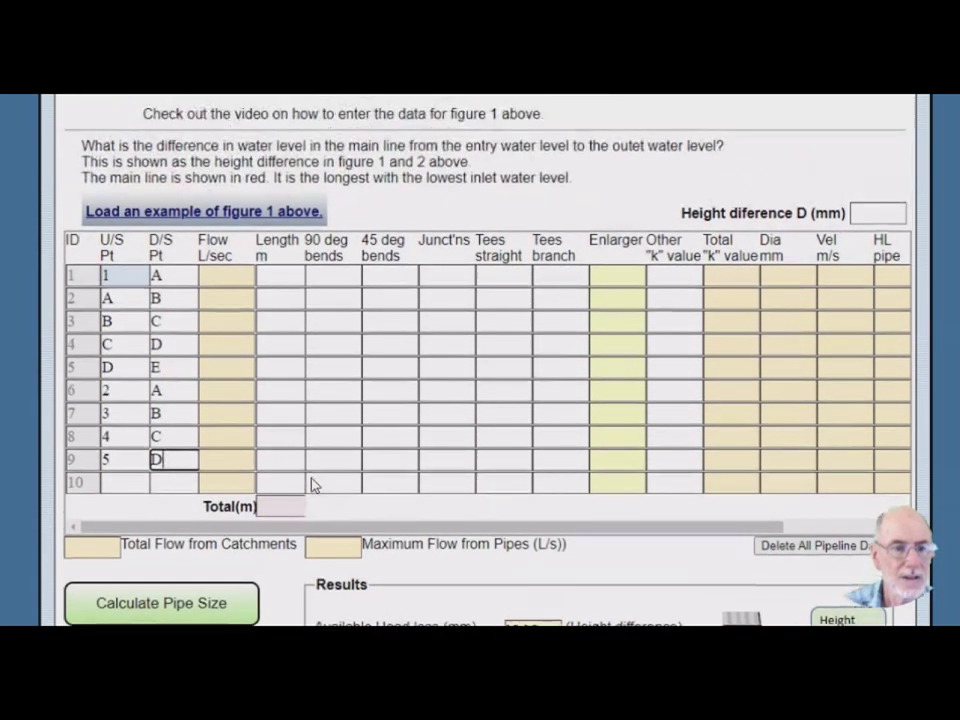
click(181, 612)
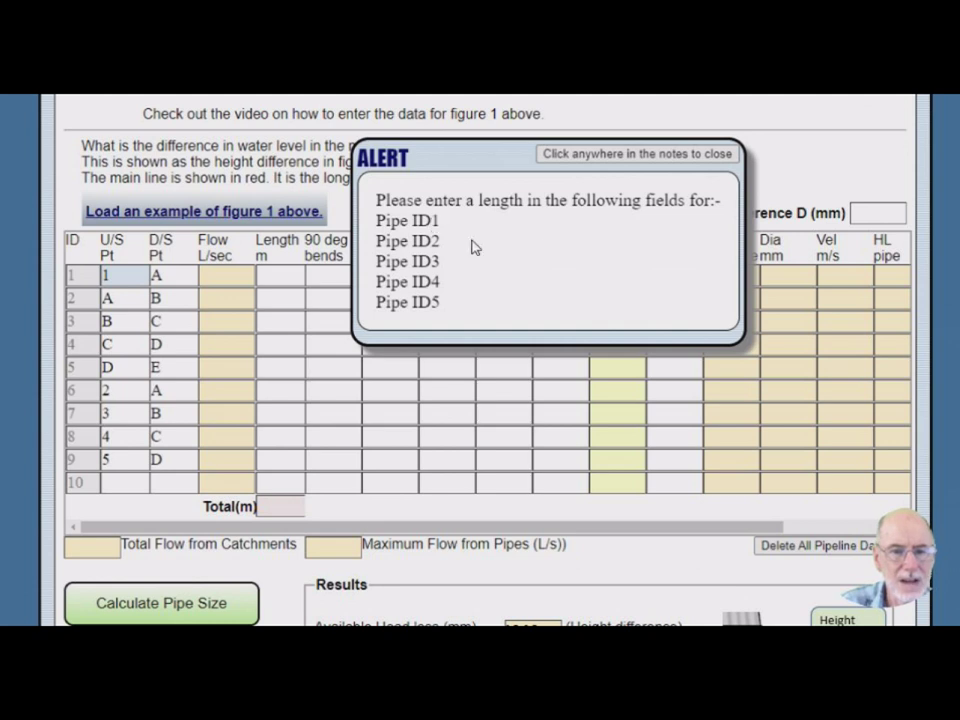
Dismiss the alert, give pipes 1–5 lengths of 5 m, and recalculate pipe sizes
click(560, 260)
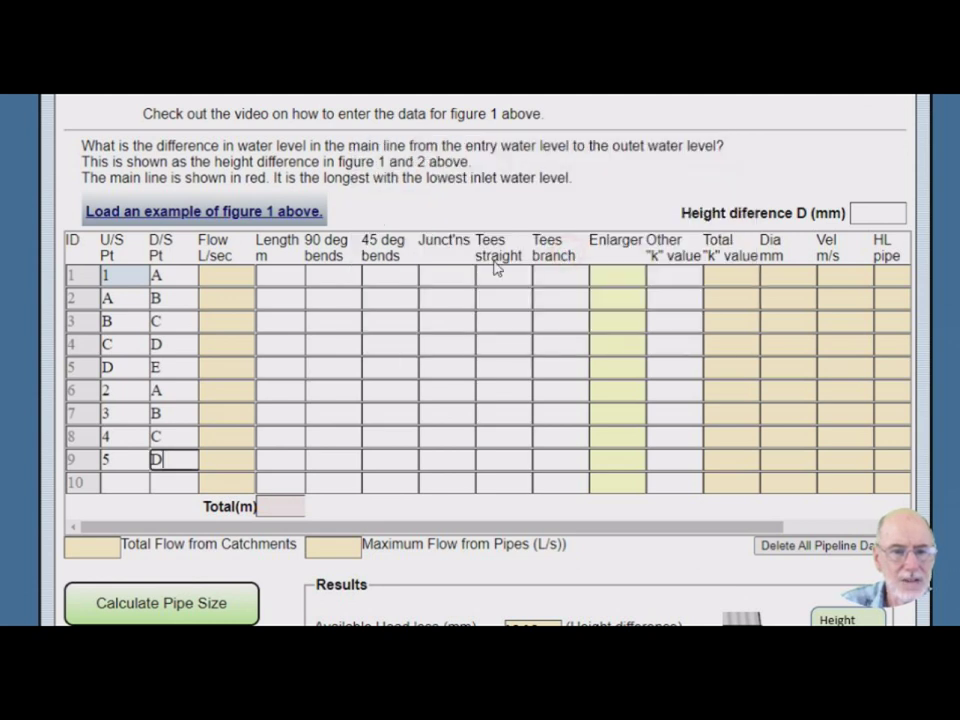
click(288, 276)
text(5)
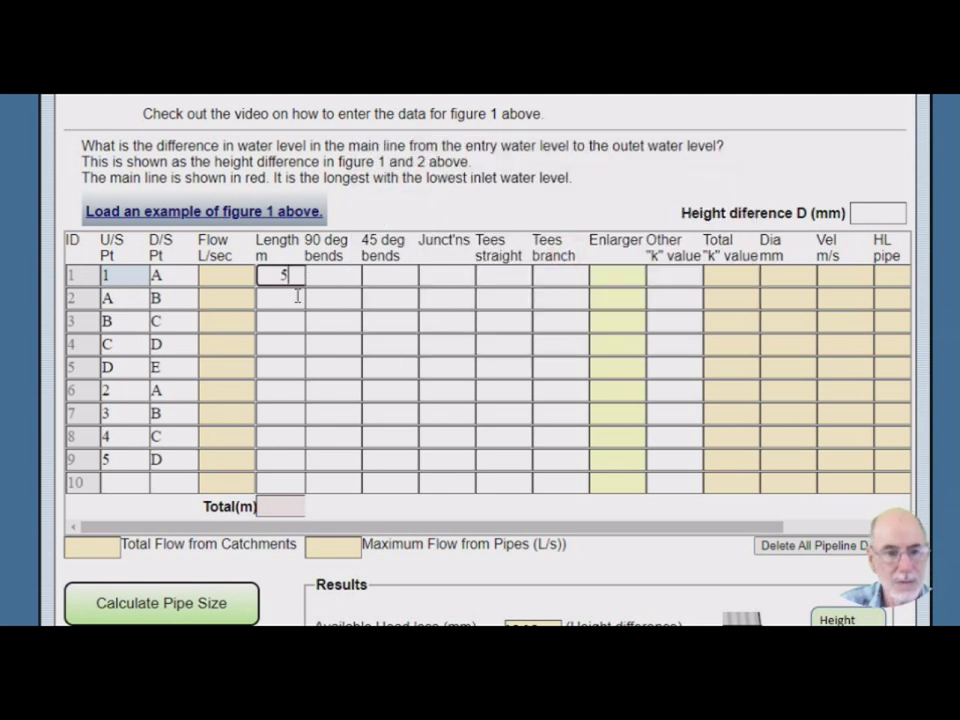
click(285, 298)
text(5)
click(287, 320)
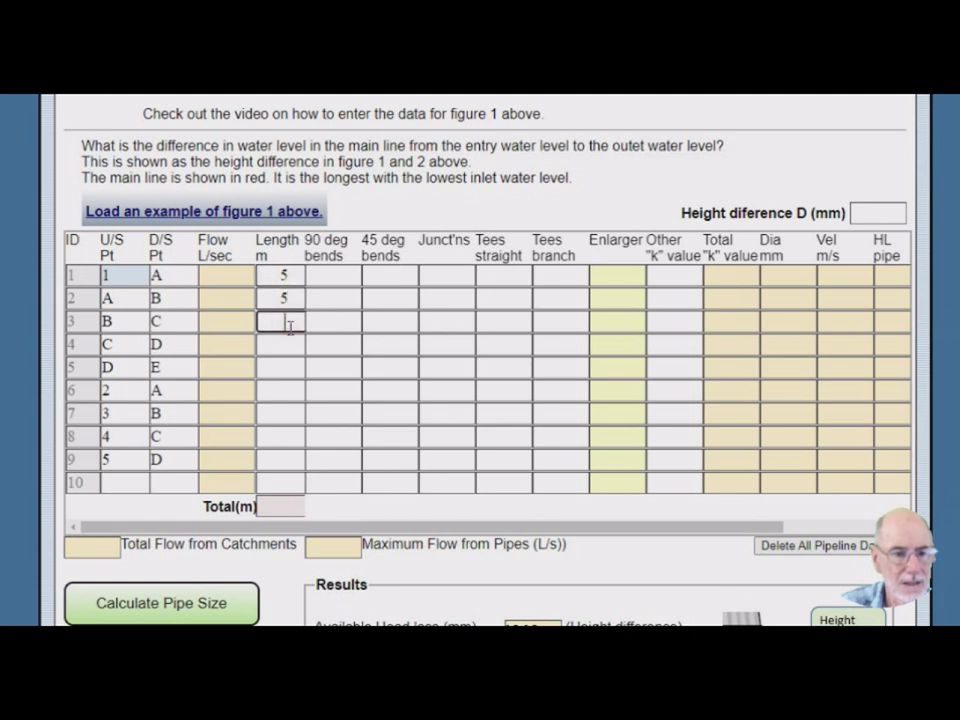
text(5)
click(294, 345)
text(5)
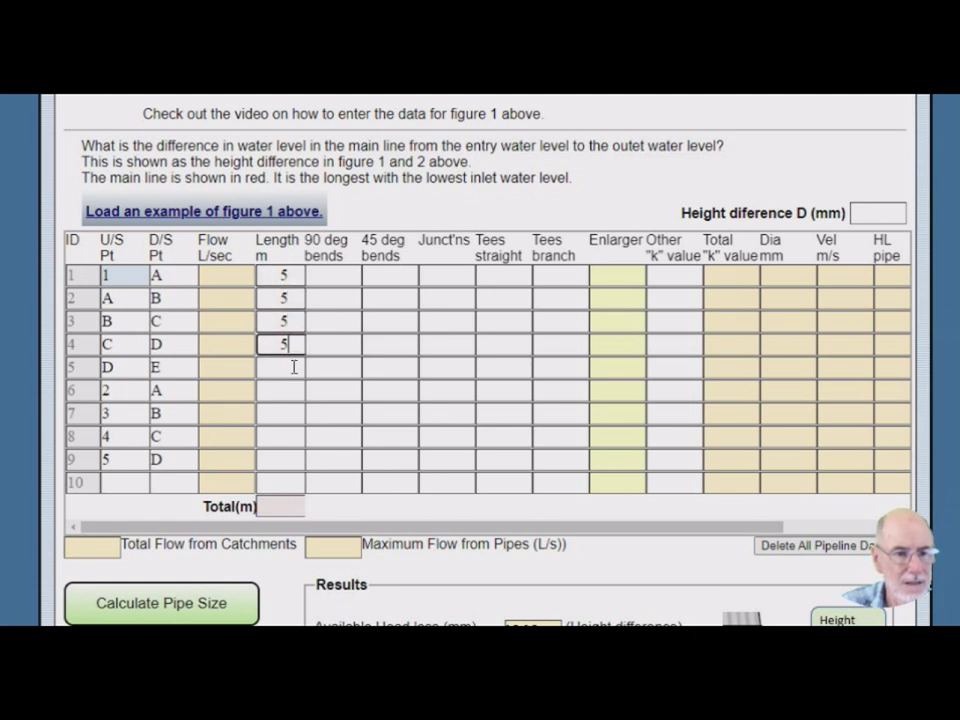
click(292, 368)
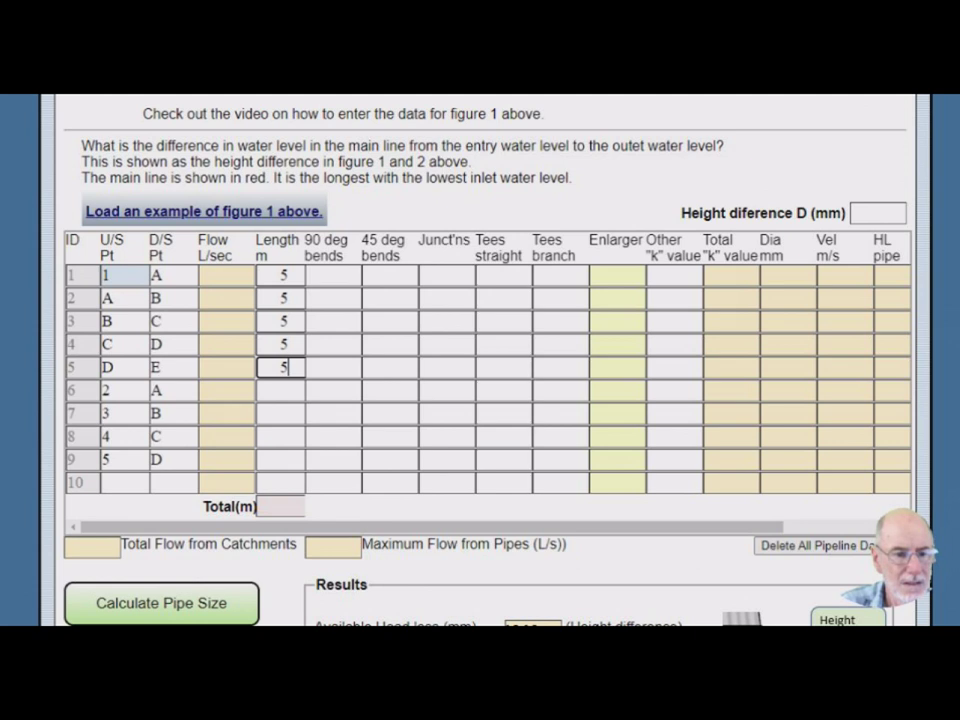
click(171, 605)
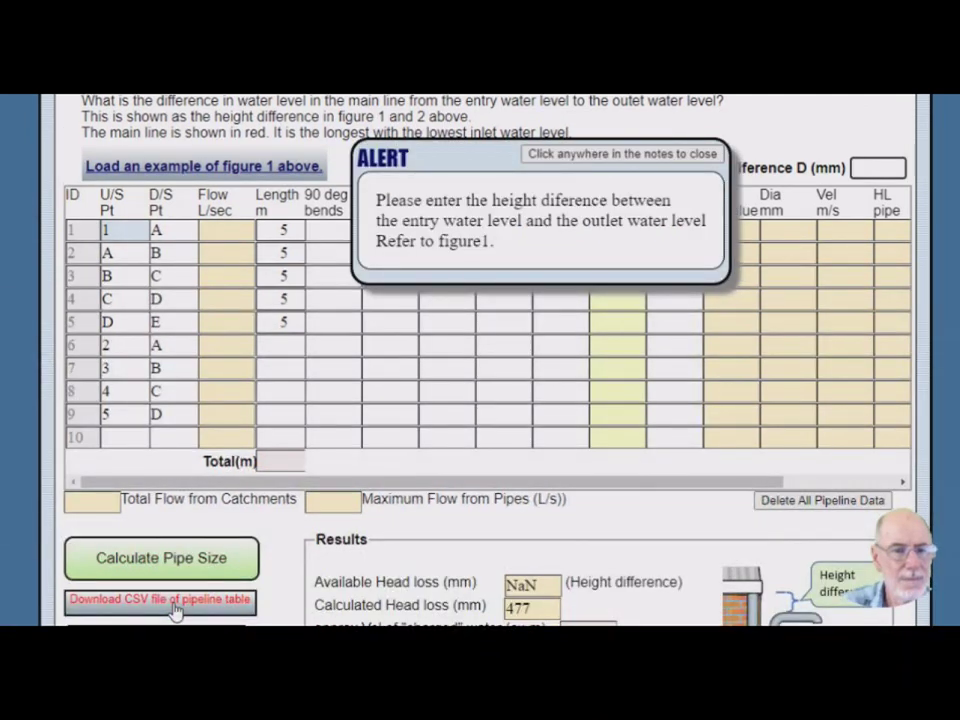
Dismiss the height-difference alert, review fig2 above, then return to the pipe table
click(540, 233)
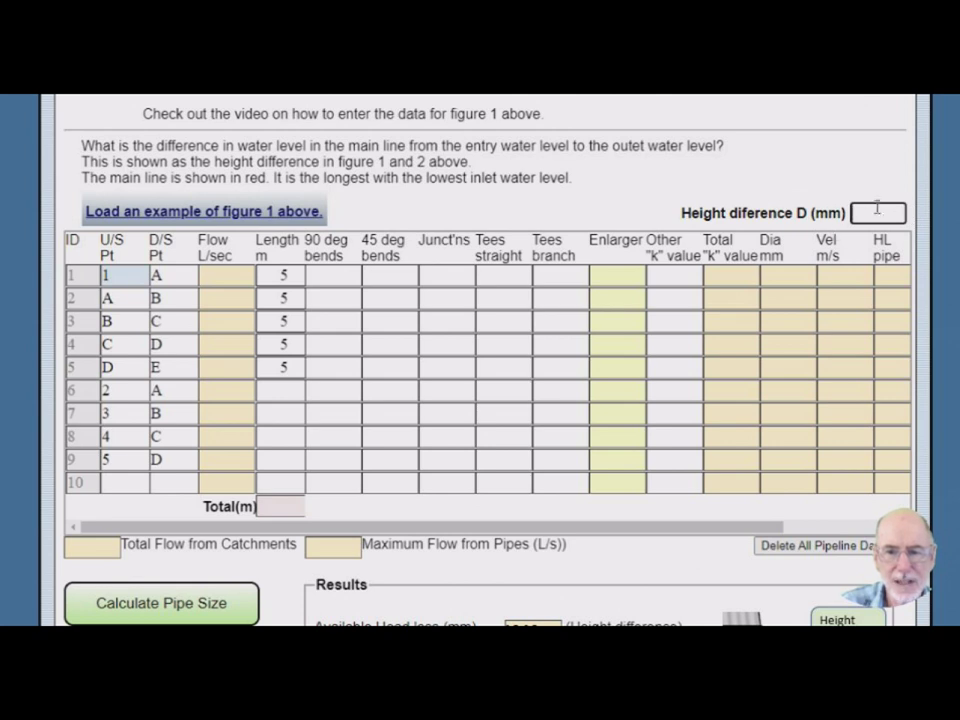
scroll(632, 368, up, 3)
scroll(632, 370, up, 2)
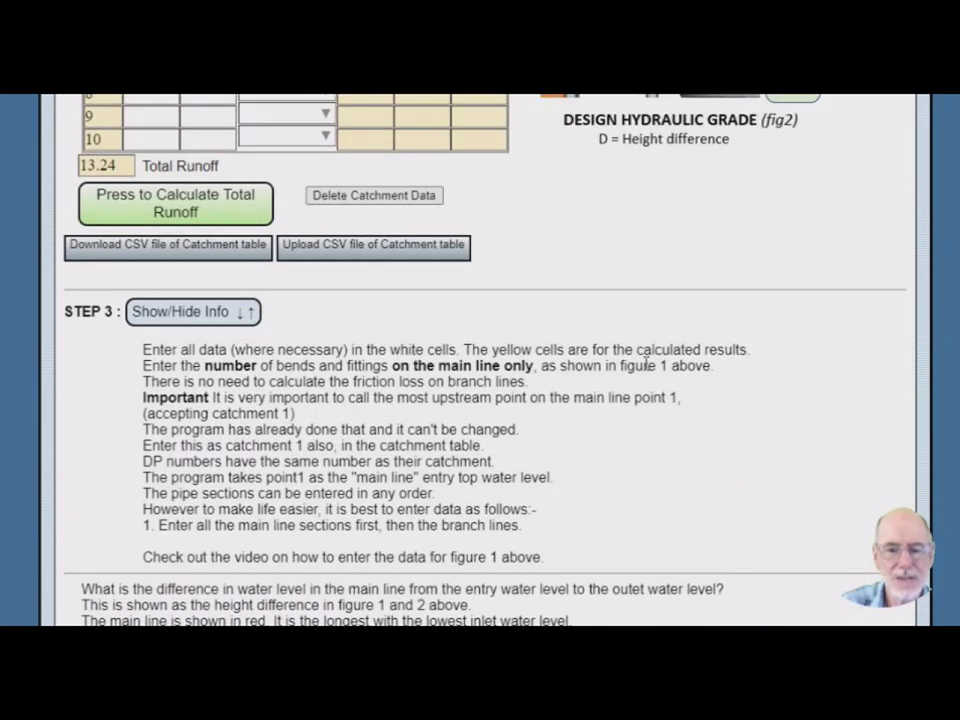
scroll(645, 366, up, 3)
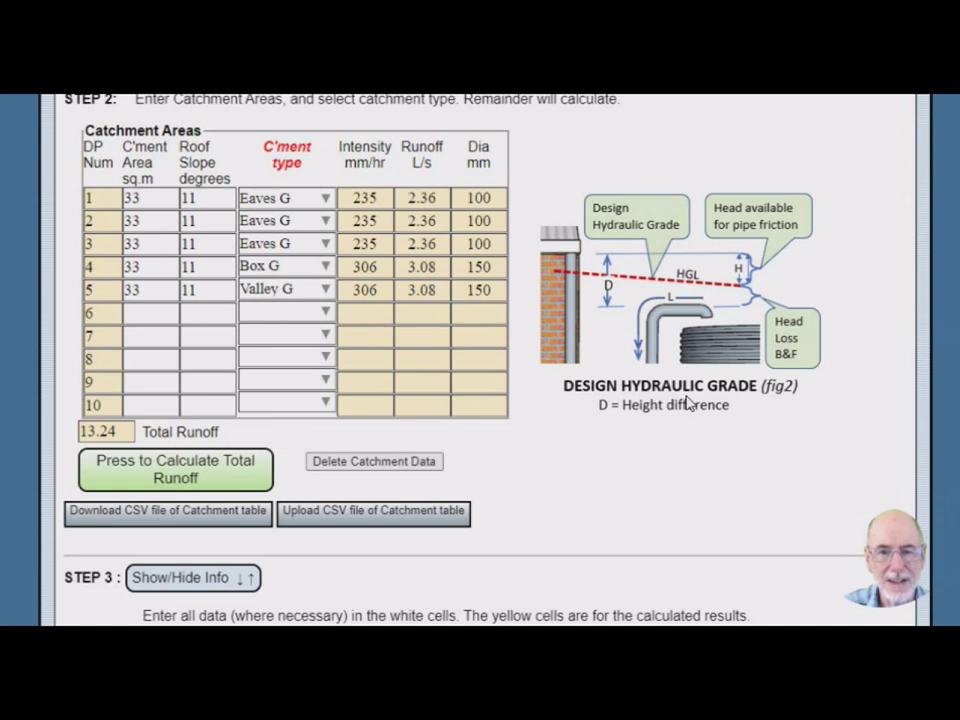
scroll(563, 455, down, 1)
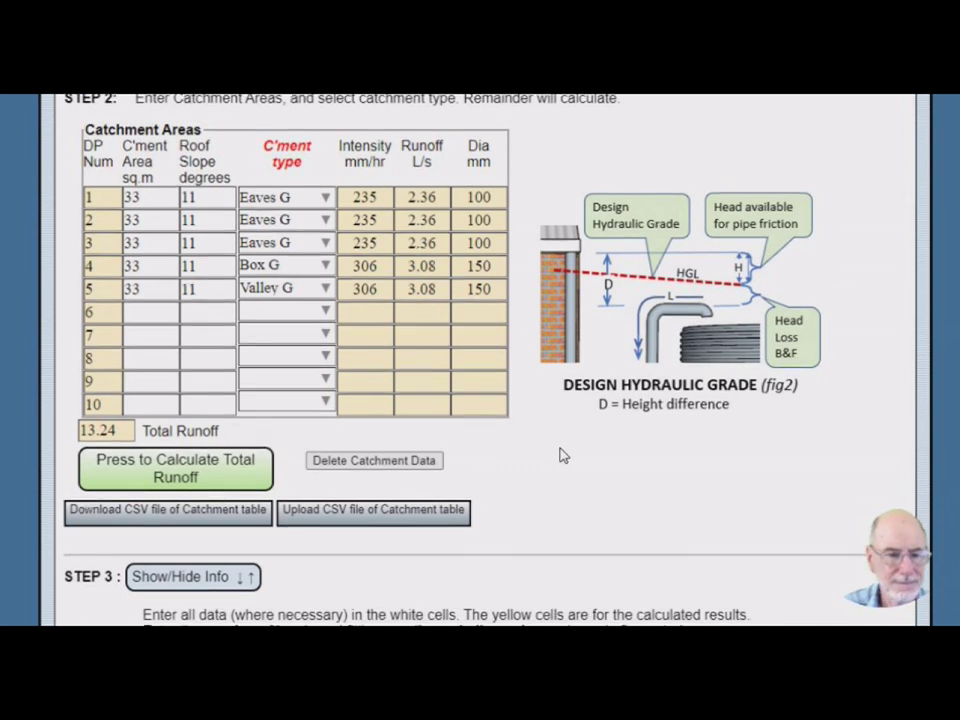
scroll(560, 455, down, 2)
scroll(557, 452, down, 4)
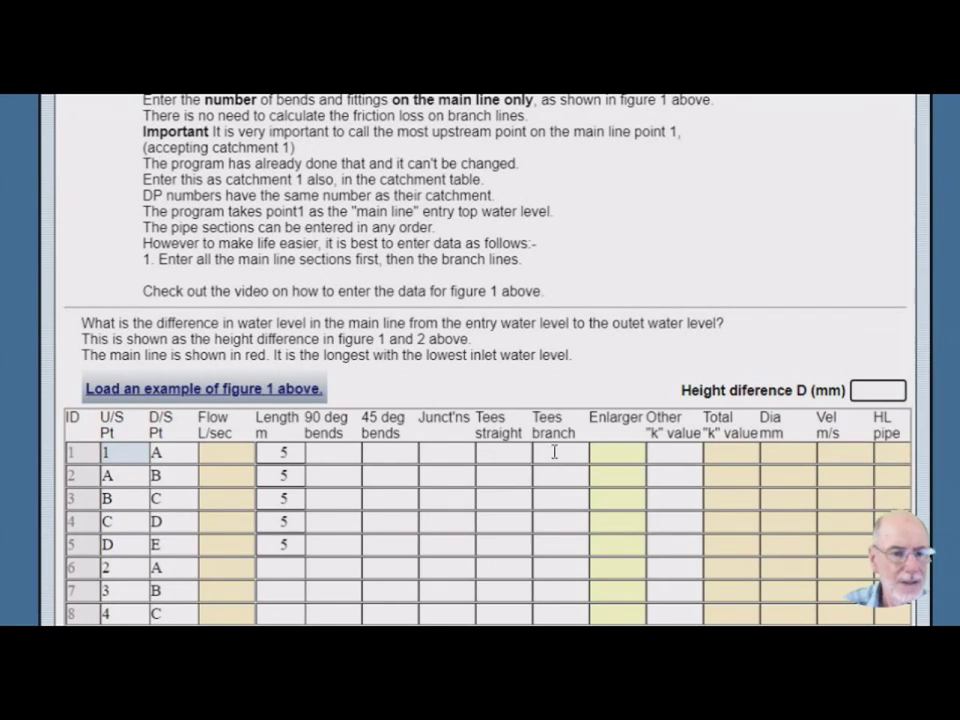
scroll(435, 450, down, 1)
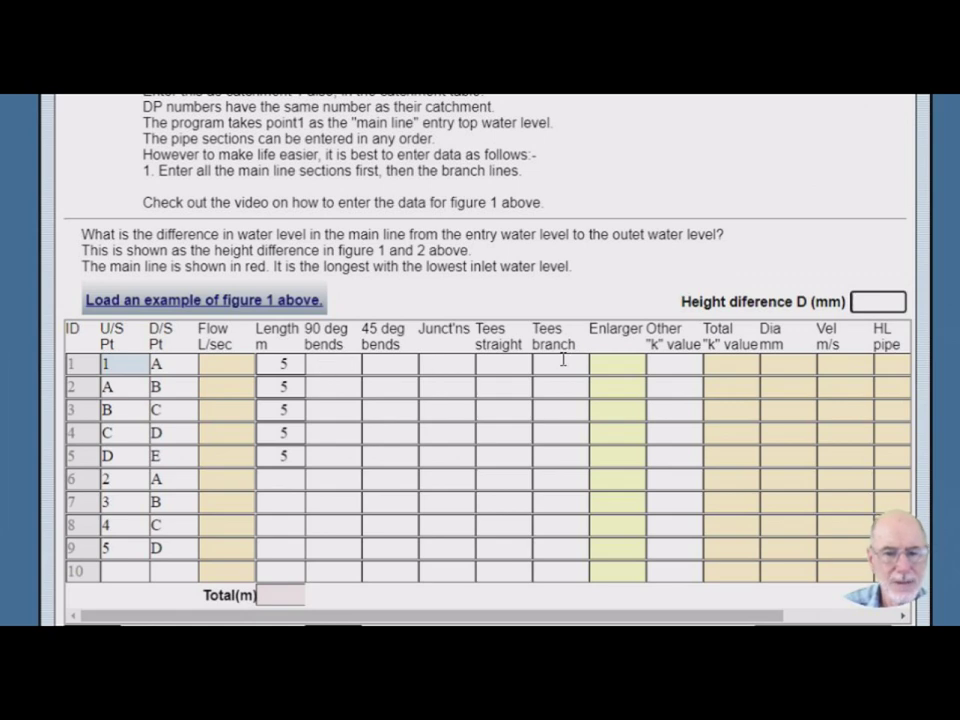
scroll(660, 285, up, 10)
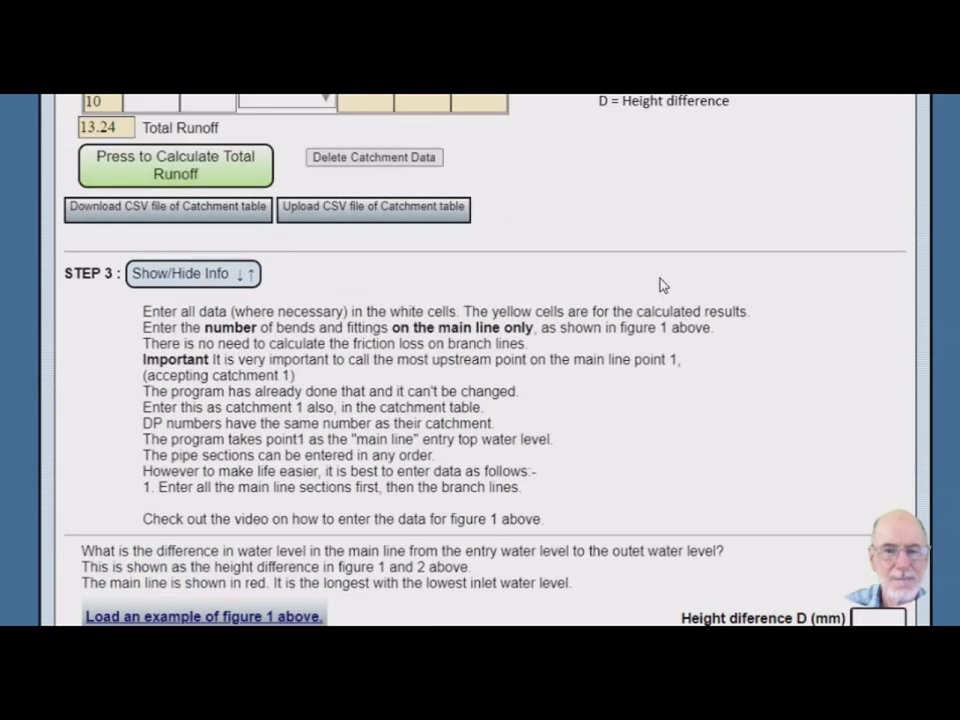
scroll(660, 287, up, 3)
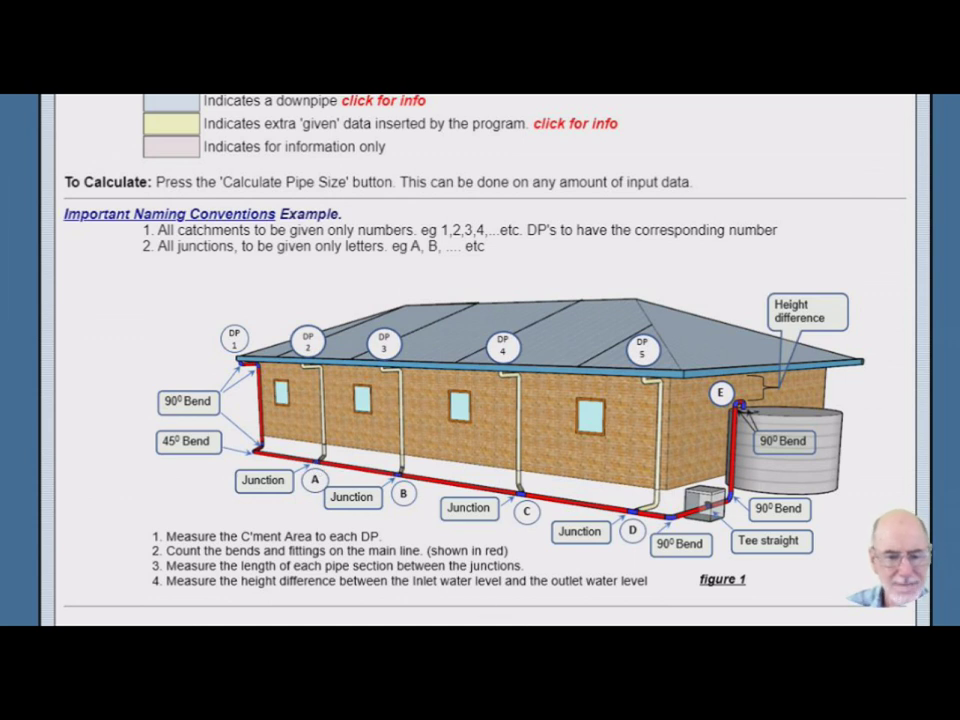
scroll(508, 610, down, 10)
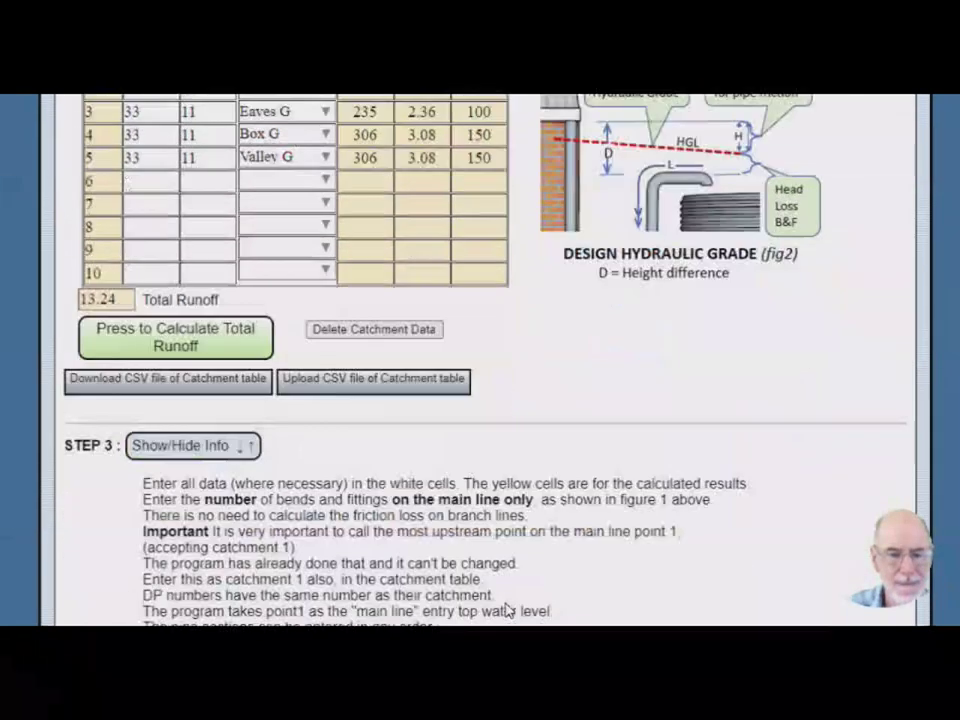
scroll(508, 610, down, 5)
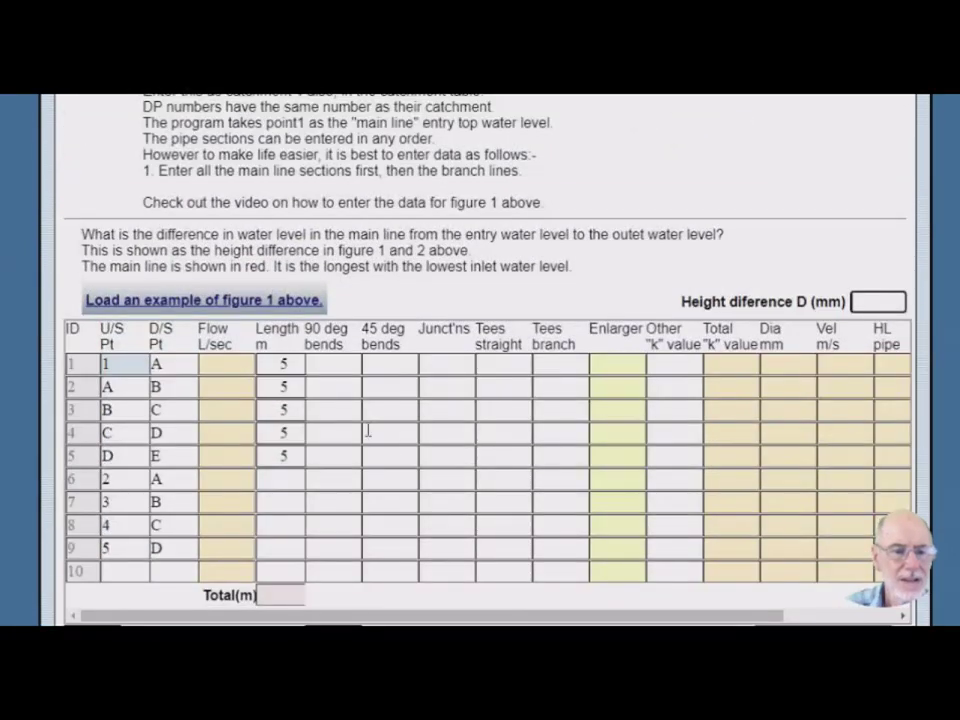
Give pipe 1 three 90° bends and one 45° bend, and pipes 2–4 one junction each
click(327, 362)
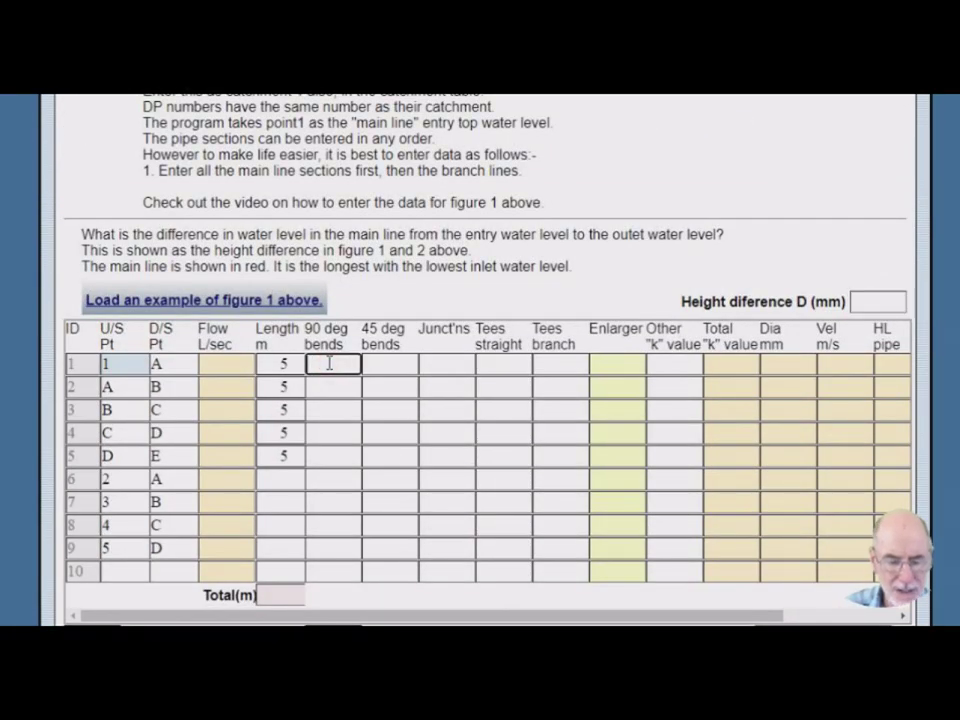
text(3)
click(388, 364)
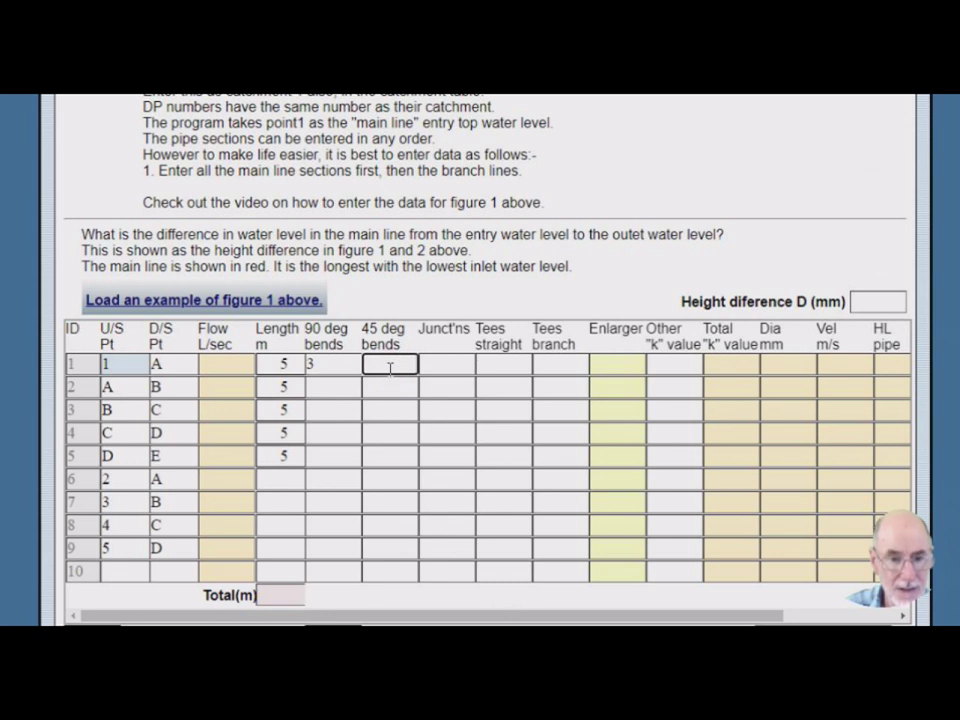
click(438, 388)
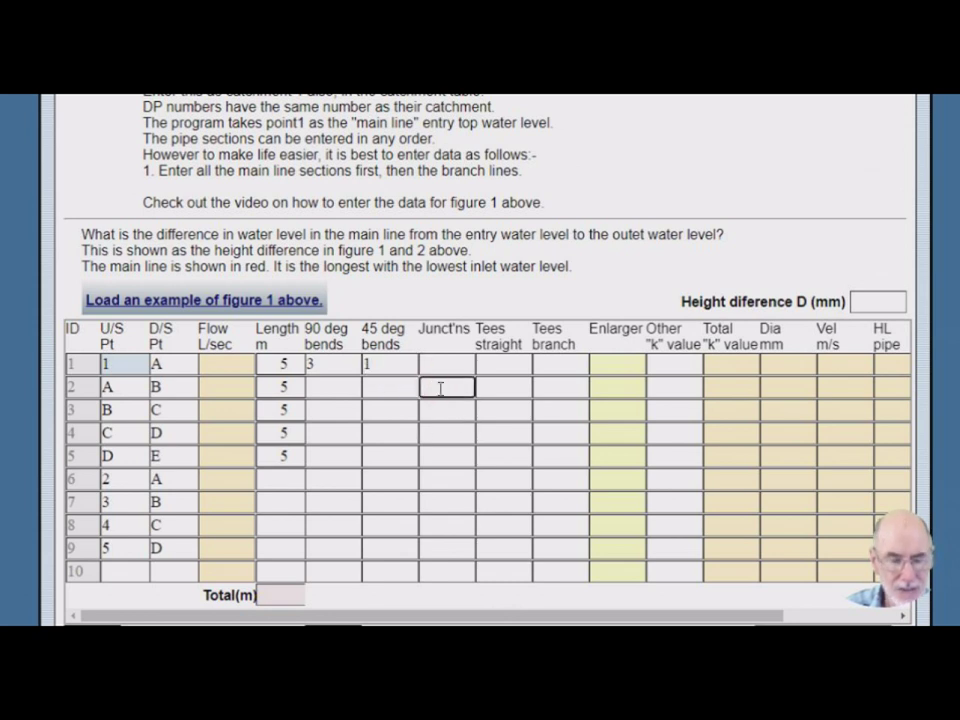
text(1)
click(443, 410)
text(1)
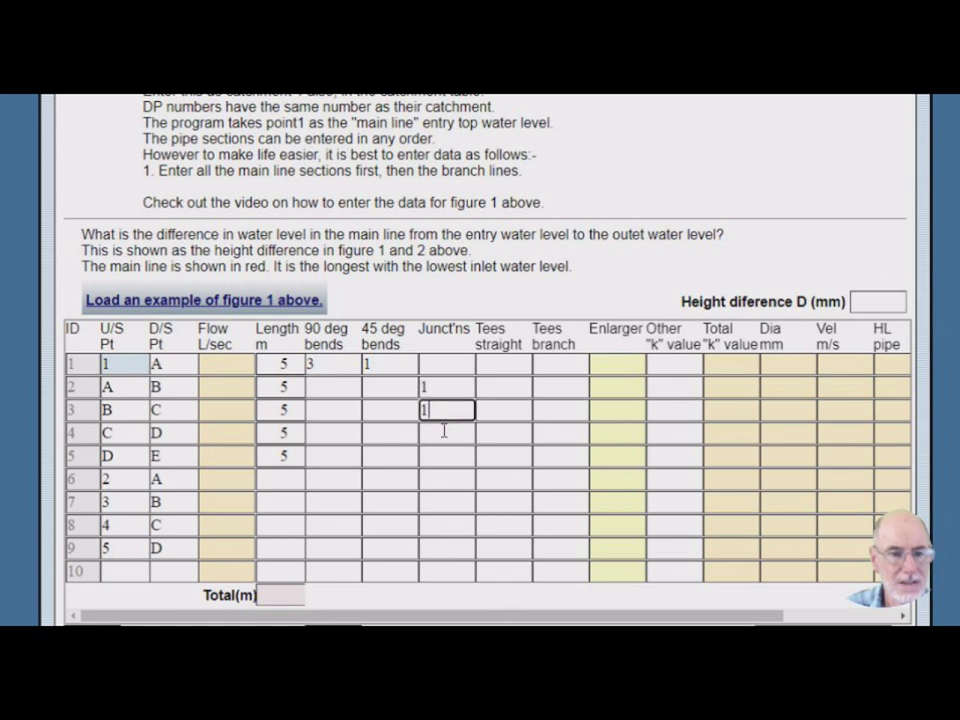
click(443, 432)
text(1)
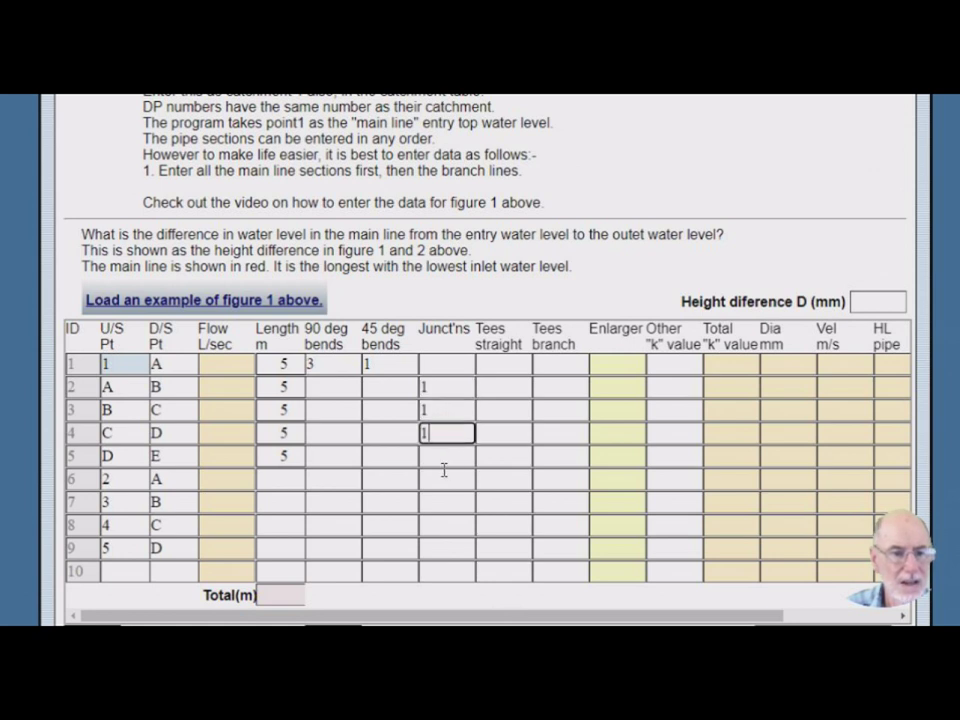
Give pipe 5 four 90° bends and one straight tee
click(338, 456)
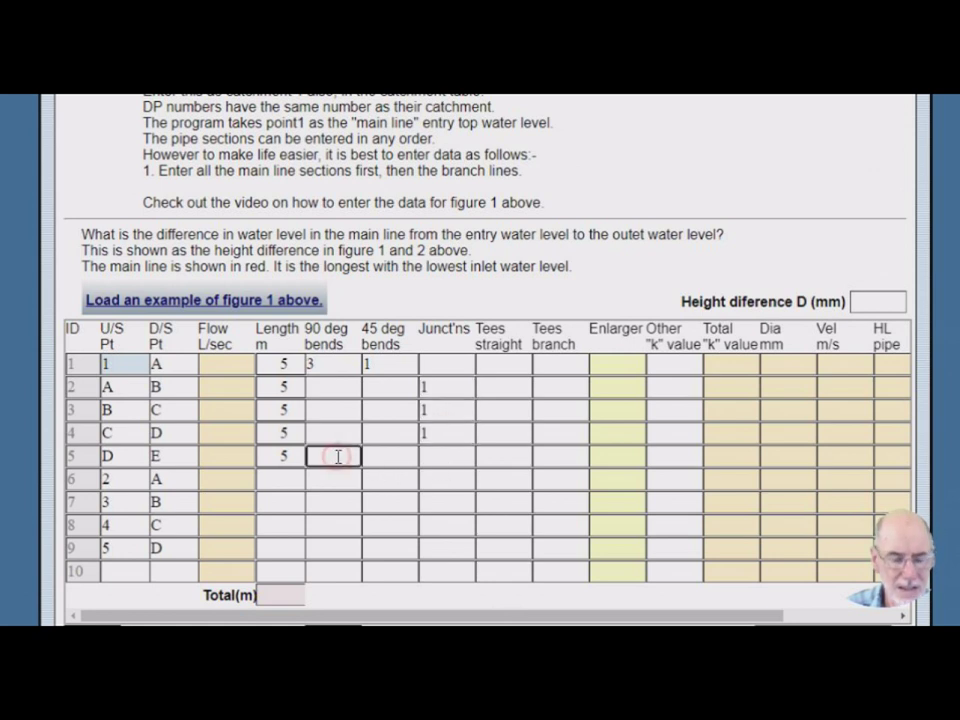
text(4)
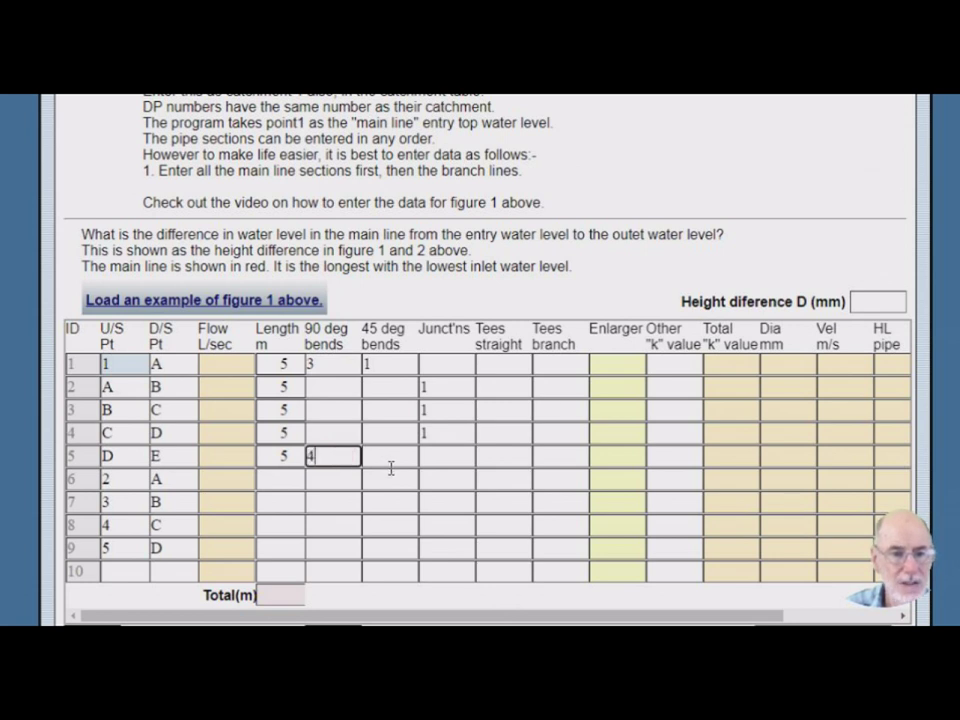
click(498, 456)
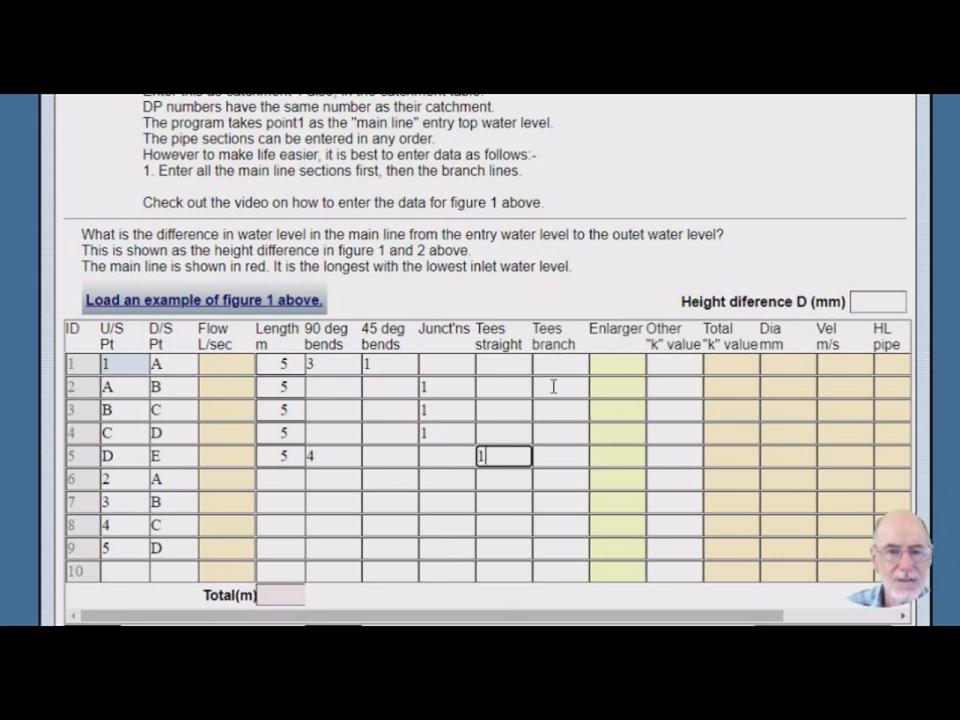
scroll(553, 387, up, 4)
scroll(553, 387, up, 7)
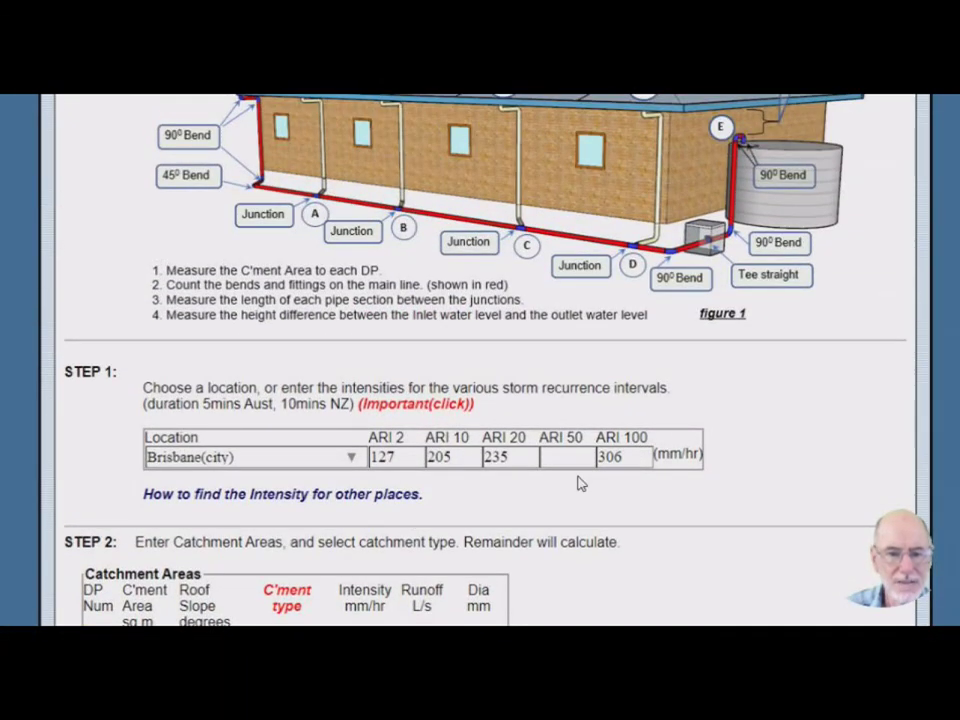
scroll(577, 484, down, 7)
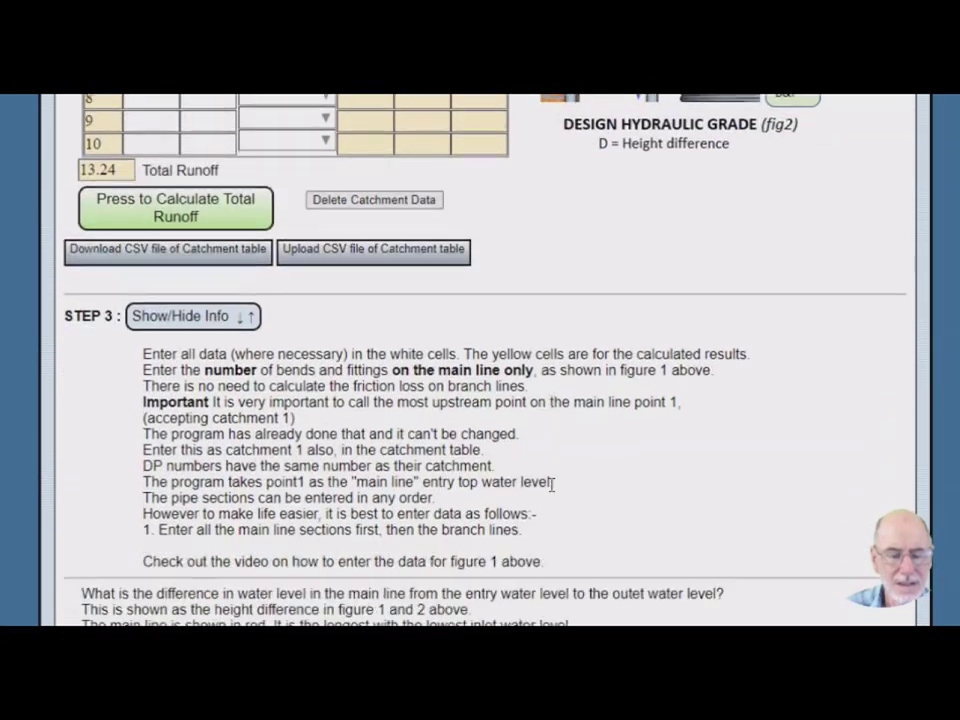
scroll(551, 484, down, 3)
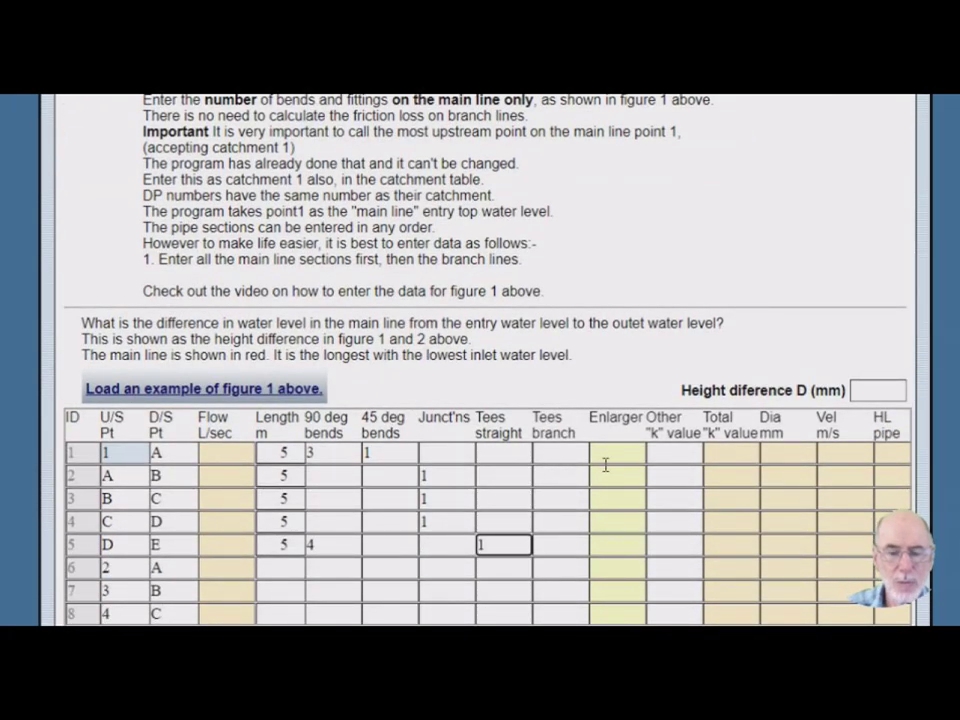
scroll(643, 528, down, 1)
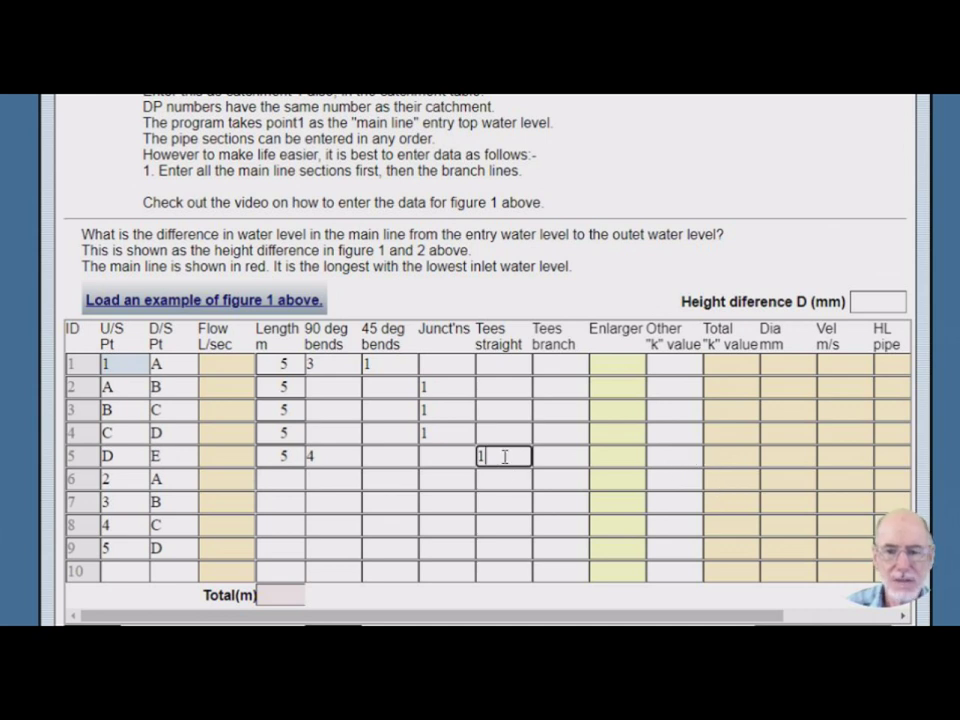
scroll(504, 456, down, 1)
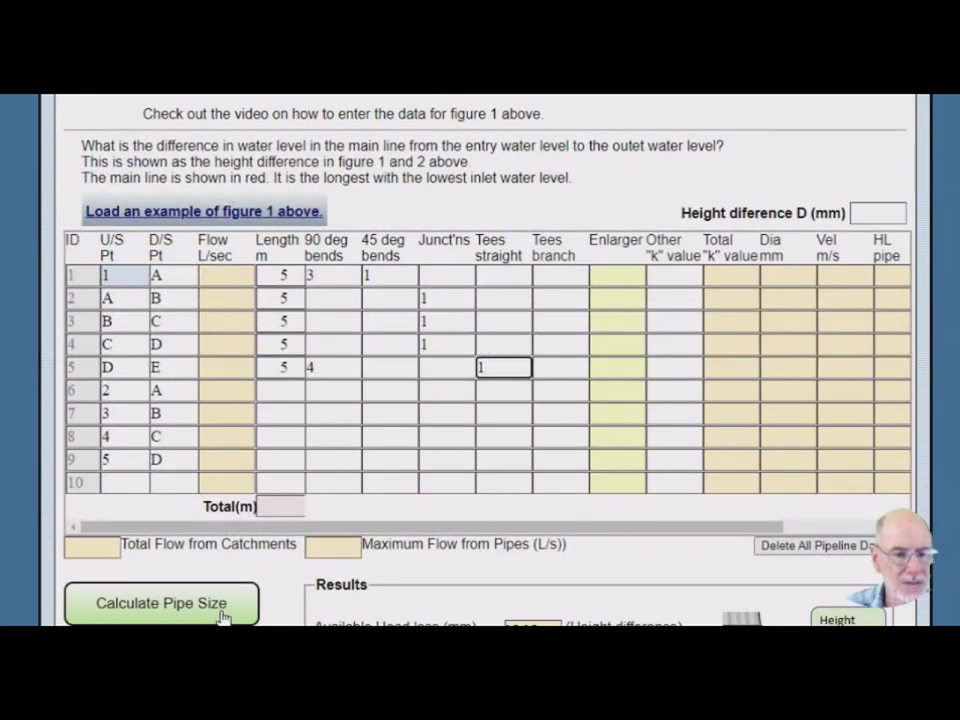
Enter a 500 mm height difference D and calculate pipe sizes, giving 0.421 m total main-line head loss
click(165, 604)
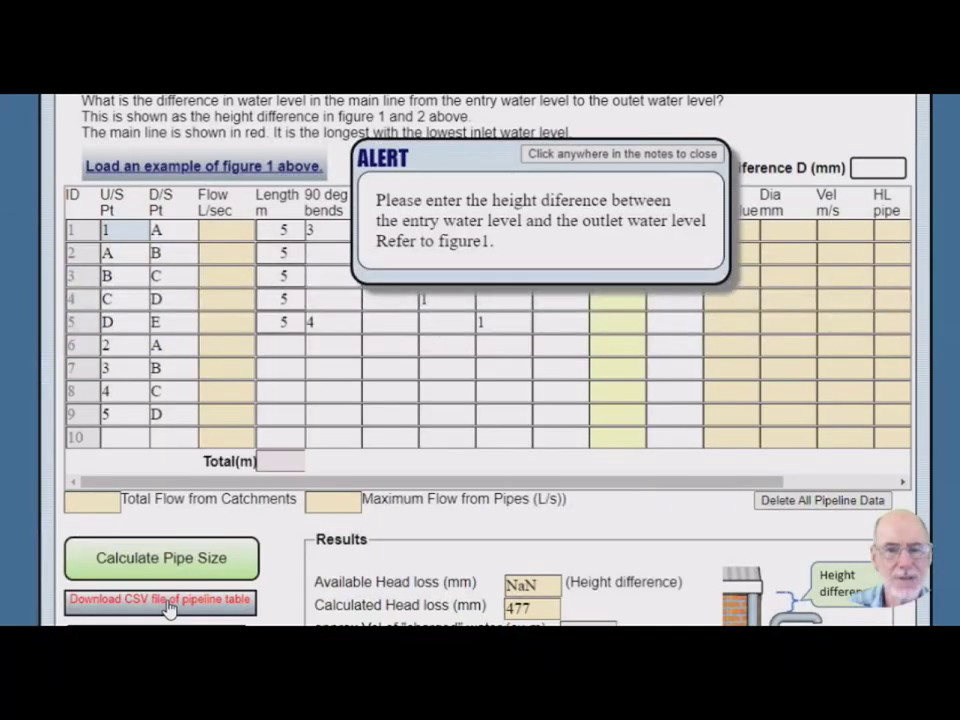
click(506, 238)
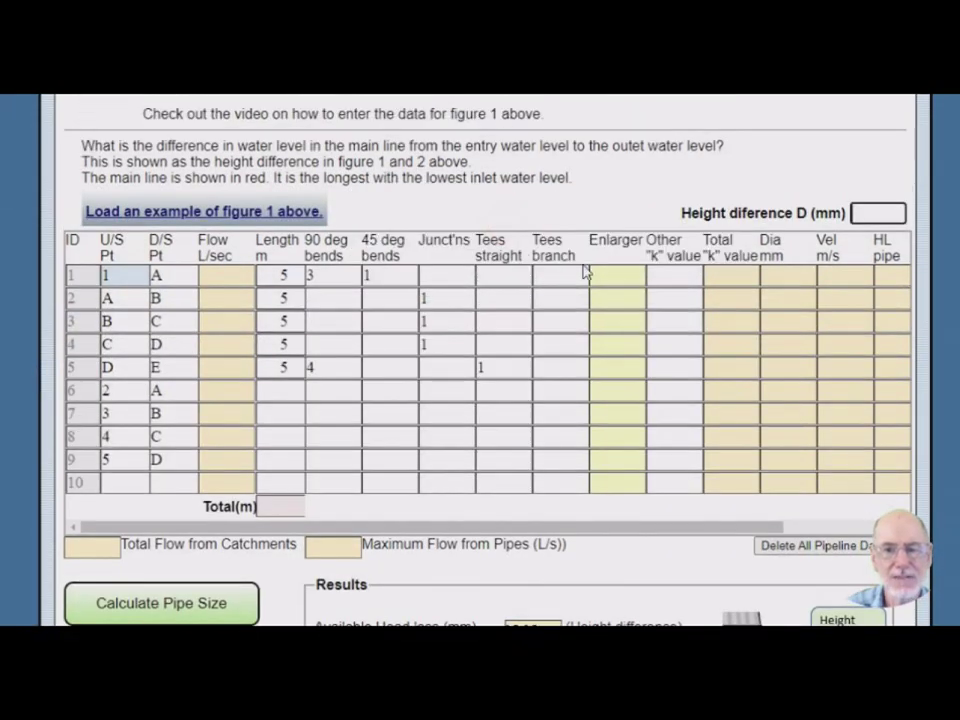
click(880, 211)
text(500)
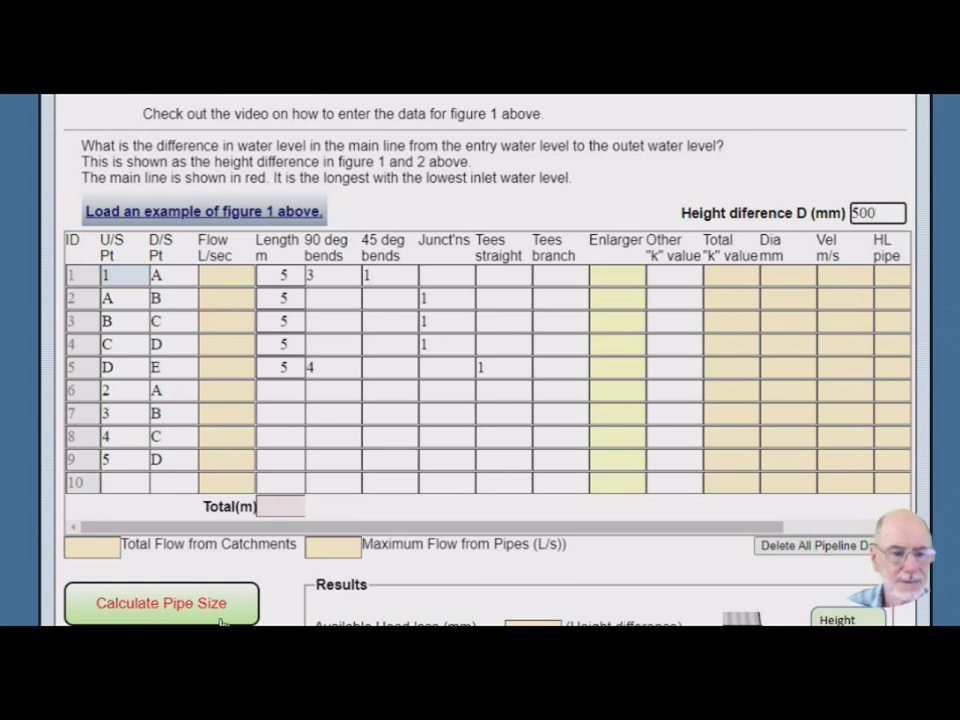
click(188, 612)
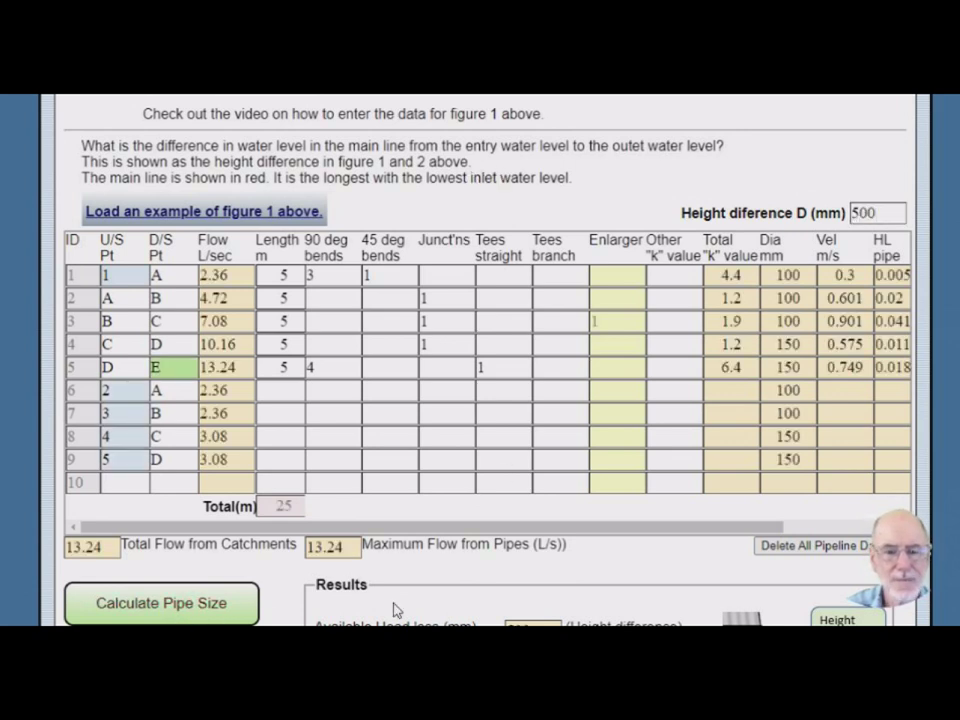
drag(545, 530, 689, 538)
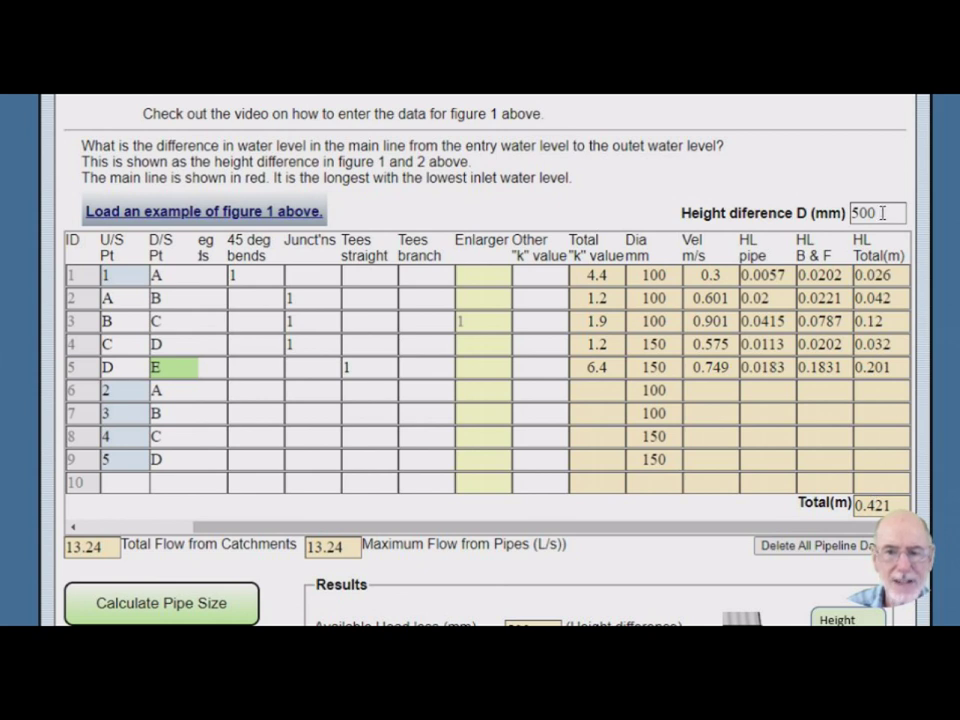
Replace the 500 mm height difference D with 400 mm and recalculate the pipe sizes
drag(882, 212, 846, 212)
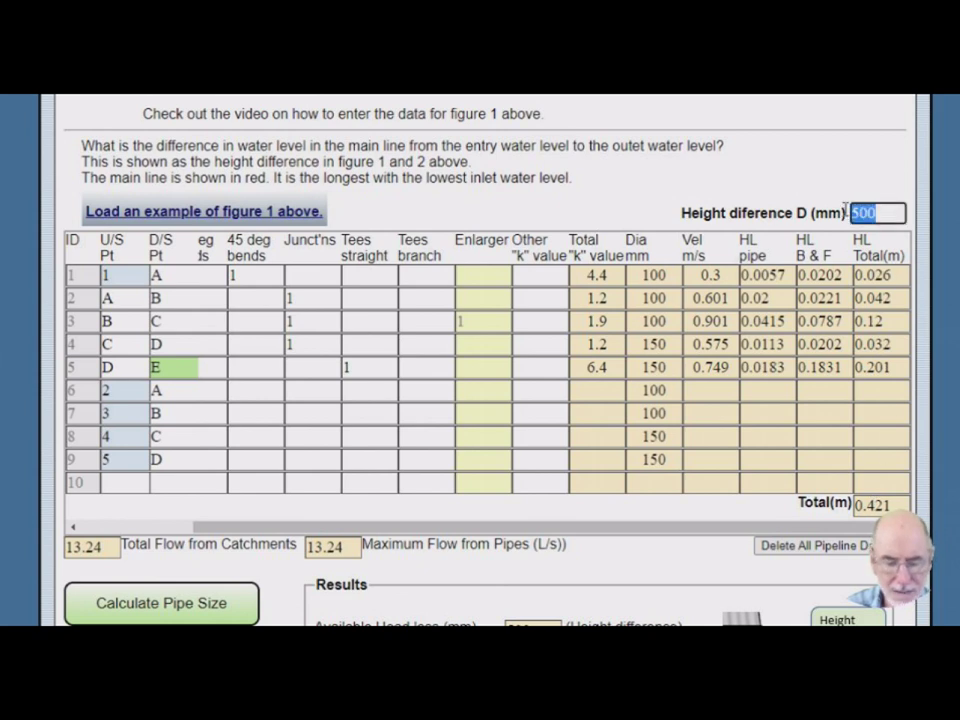
text(400)
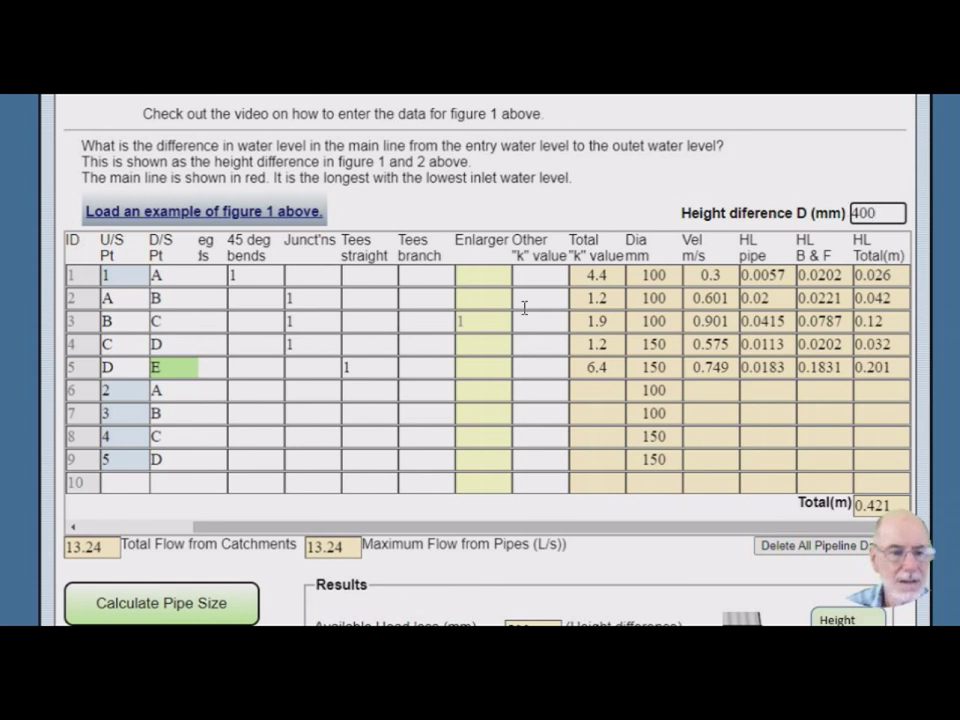
click(181, 613)
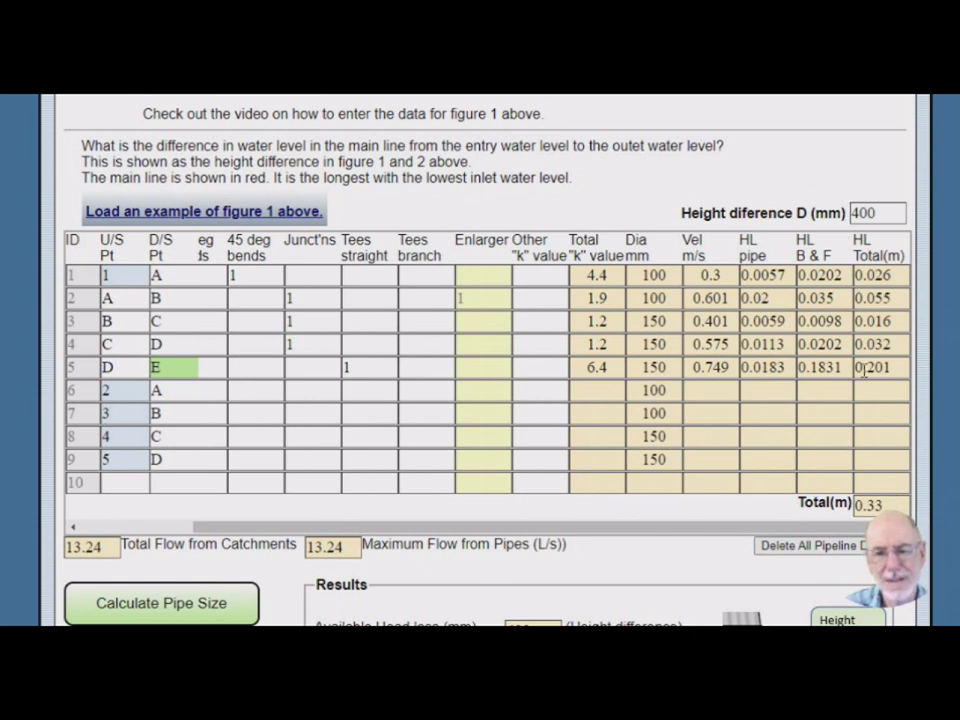
scroll(619, 440, down, 2)
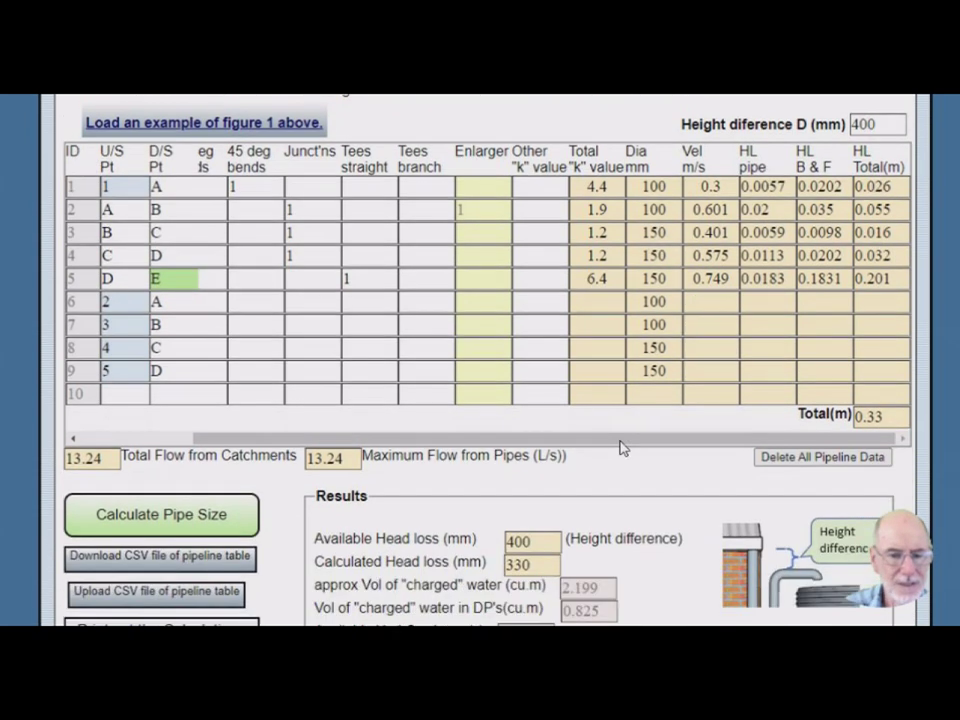
scroll(621, 448, down, 2)
scroll(621, 446, down, 2)
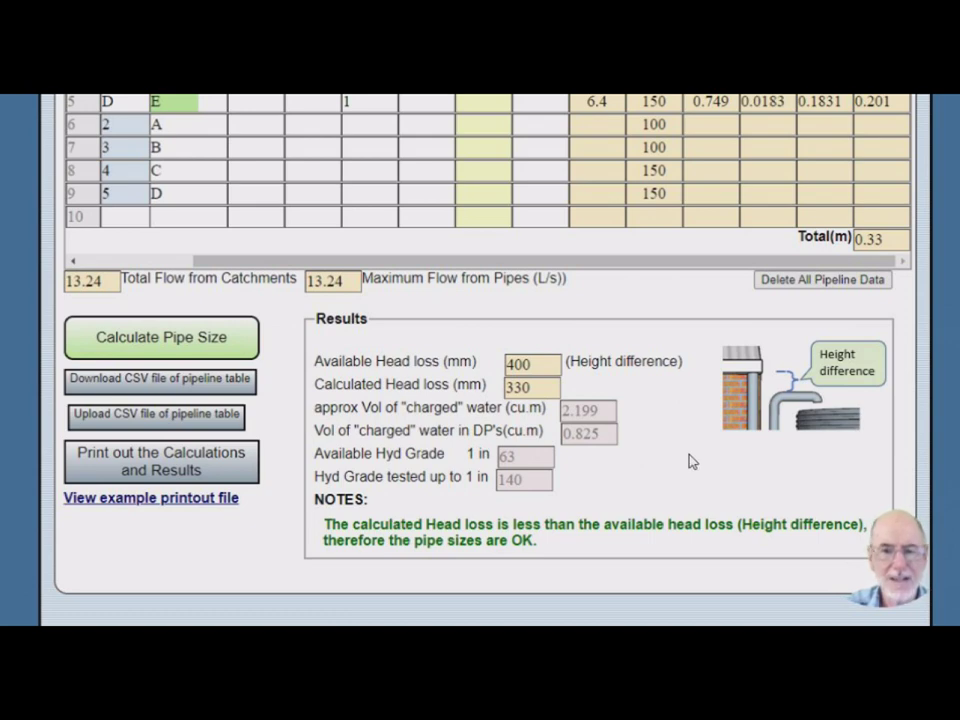
scroll(689, 461, up, 15)
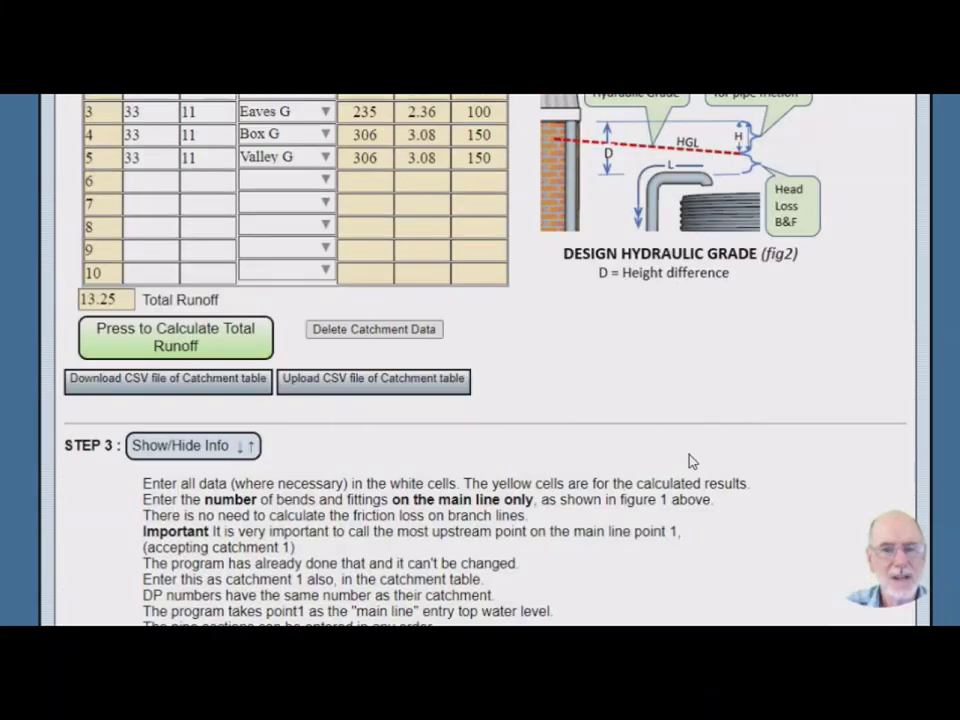
scroll(689, 461, up, 10)
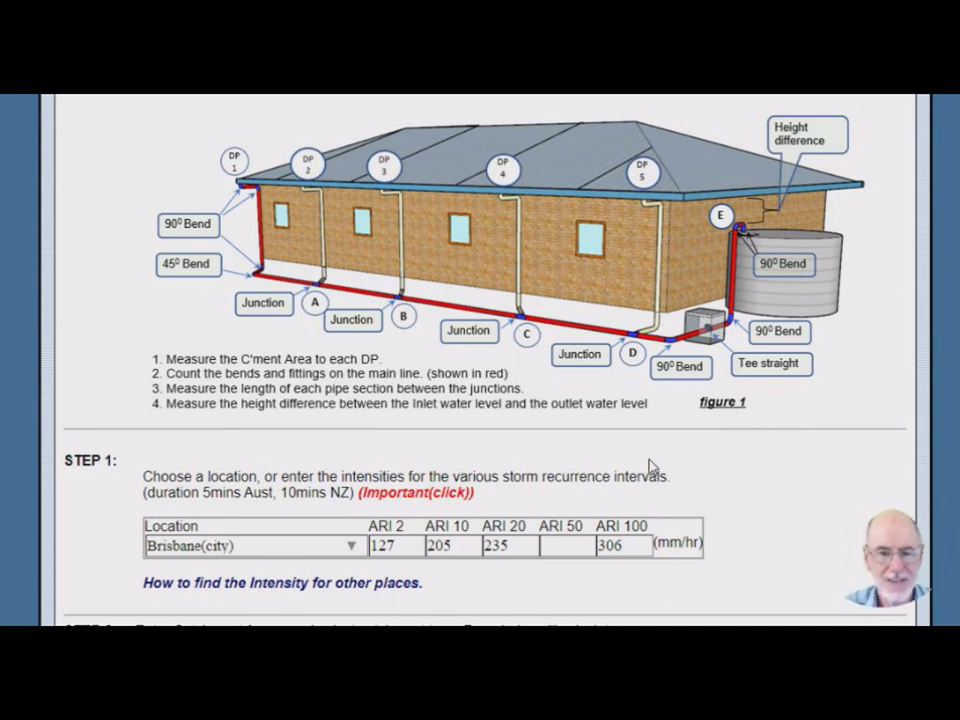
scroll(649, 465, down, 3)
scroll(637, 478, down, 9)
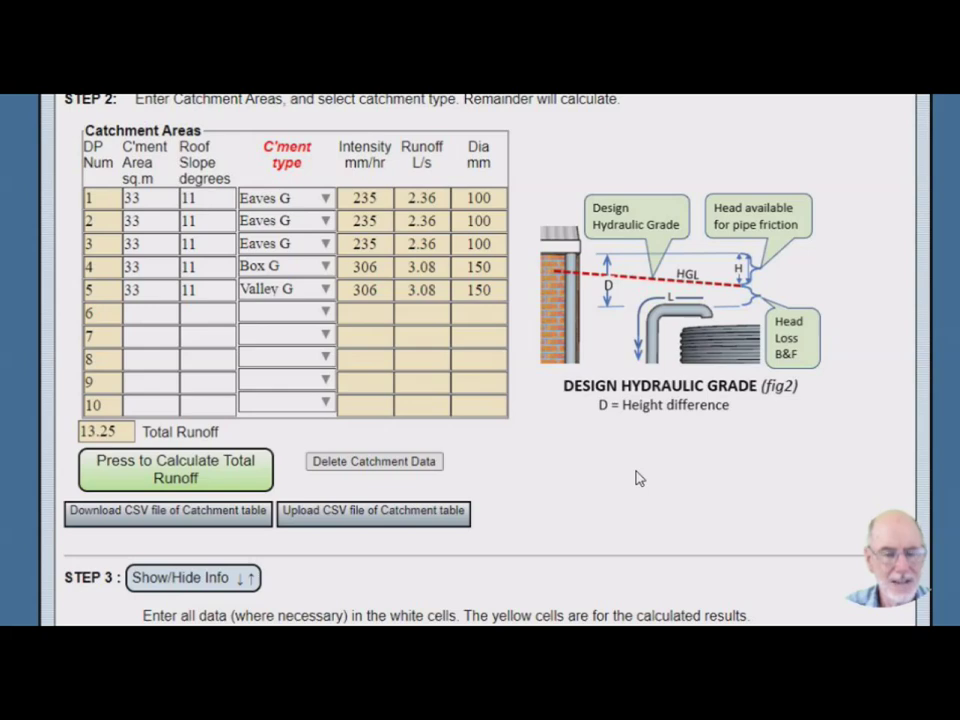
scroll(637, 472, down, 2)
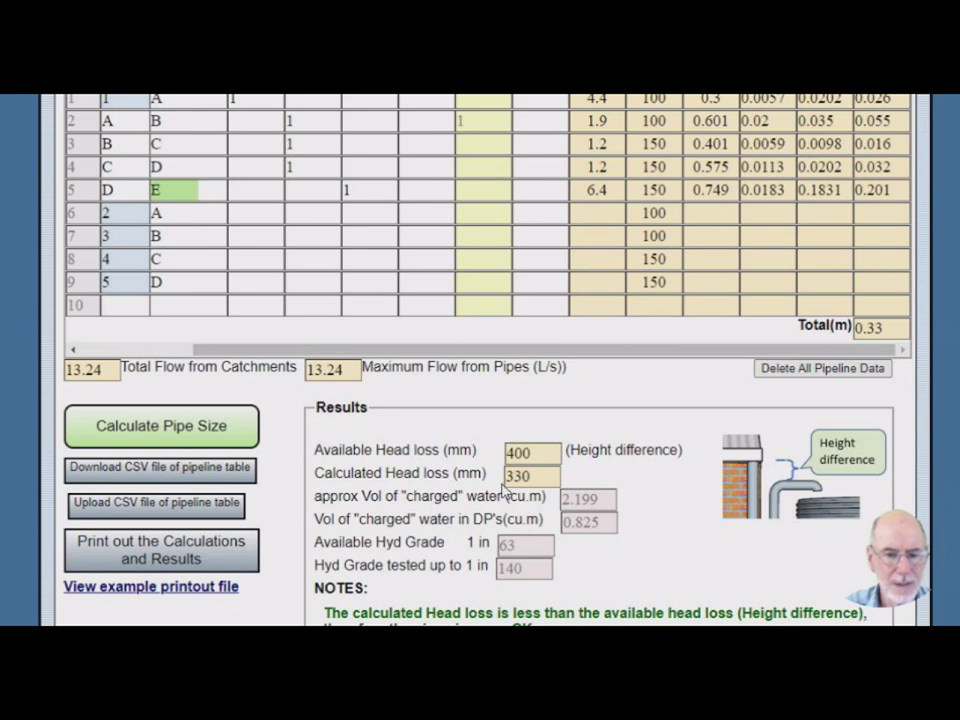
scroll(690, 493, up, 1)
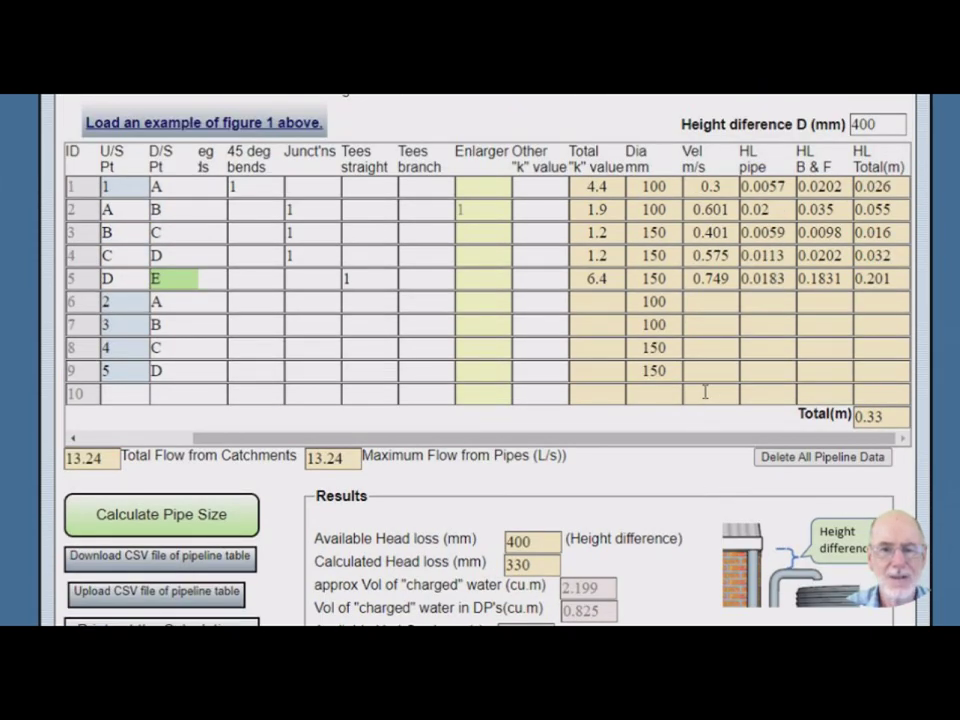
scroll(705, 392, up, 1)
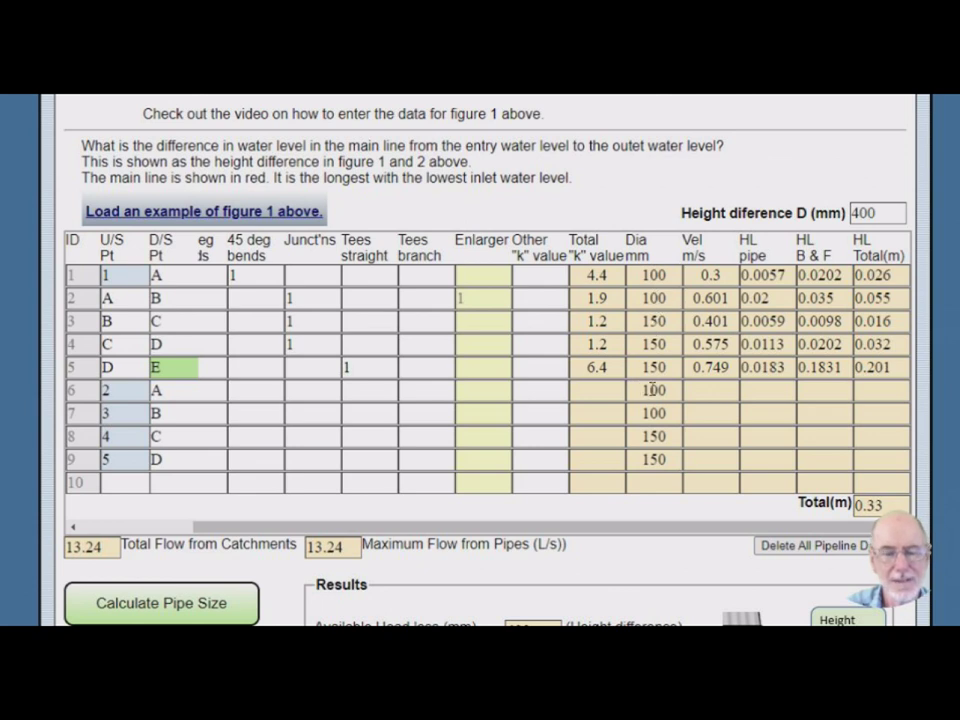
scroll(652, 390, down, 2)
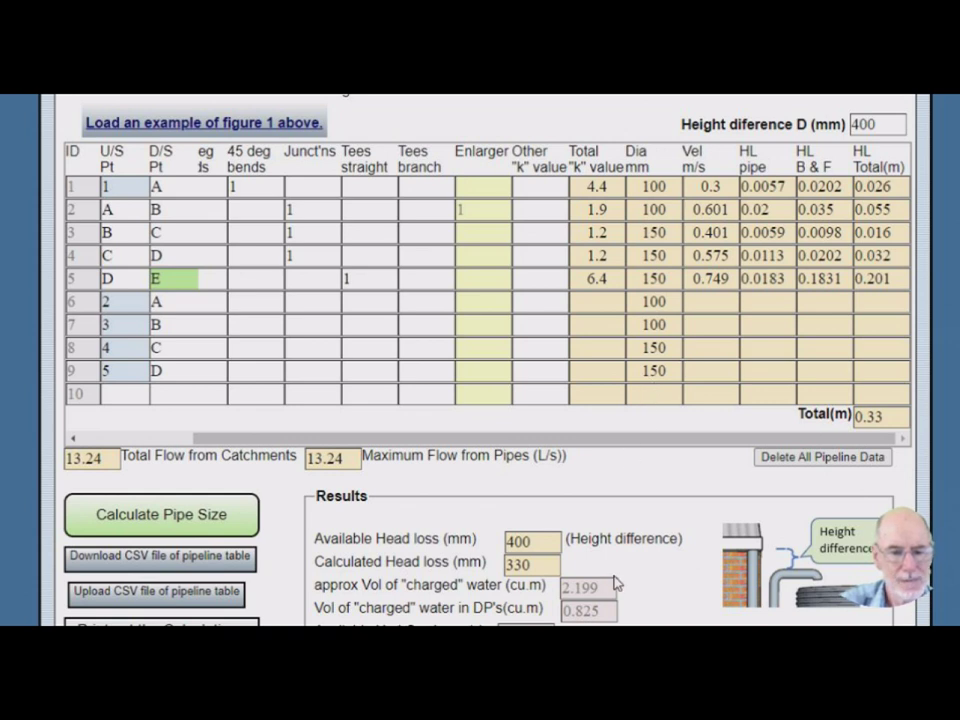
scroll(617, 583, down, 1)
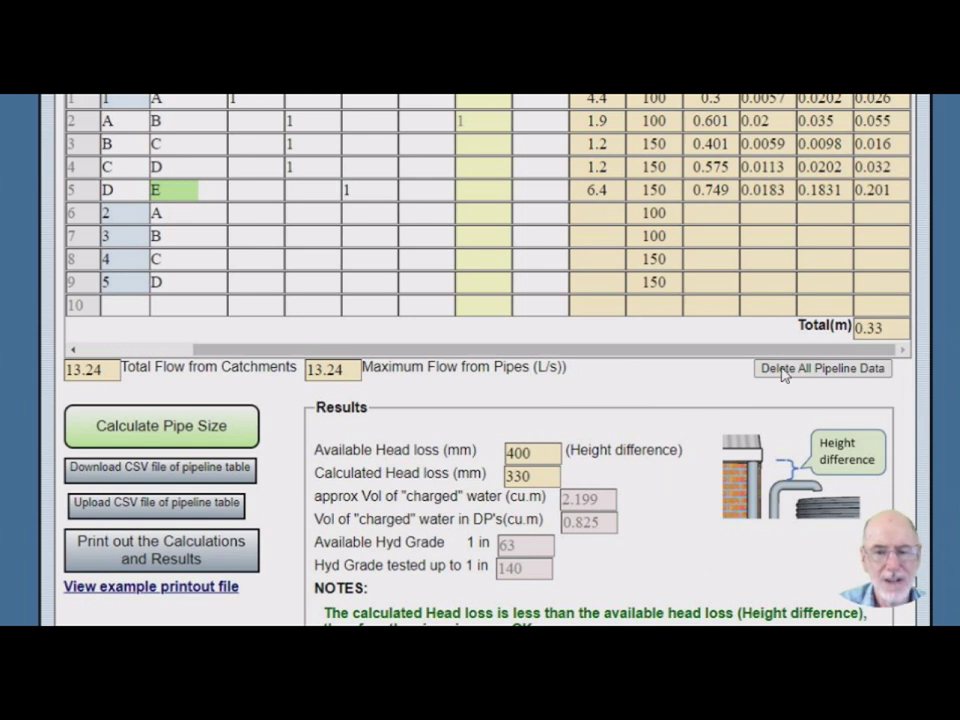
scroll(617, 459, up, 5)
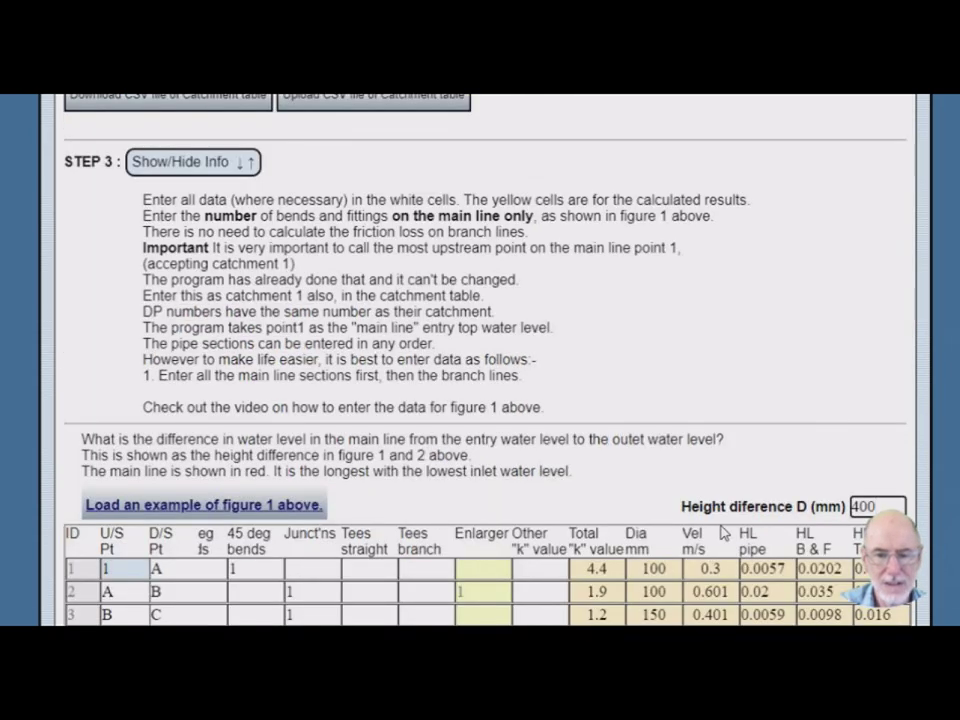
scroll(718, 531, down, 7)
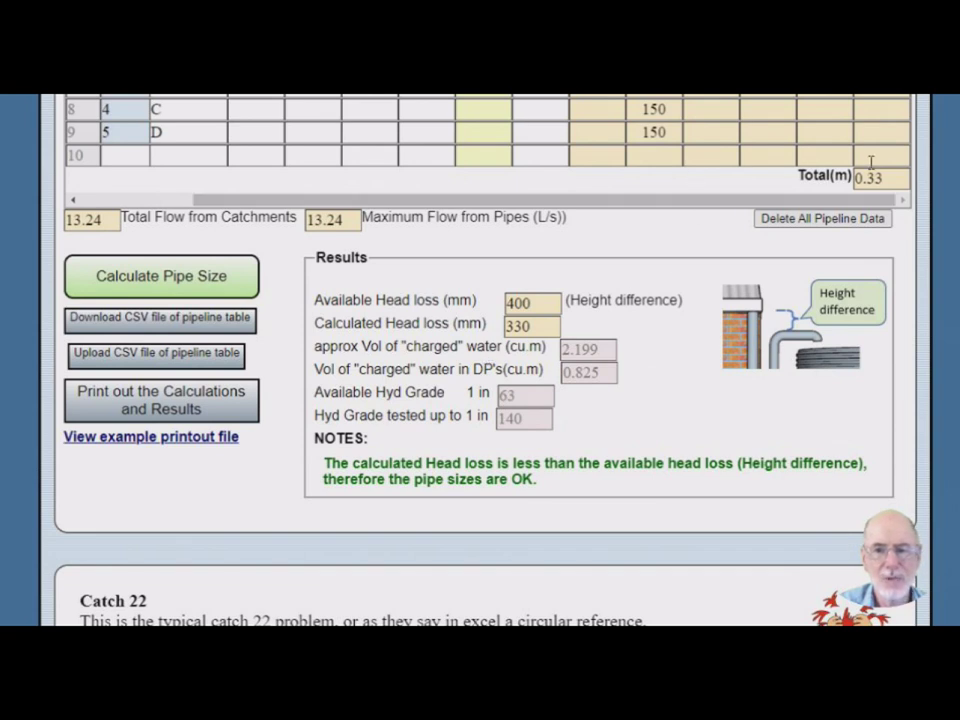
scroll(820, 178, up, 3)
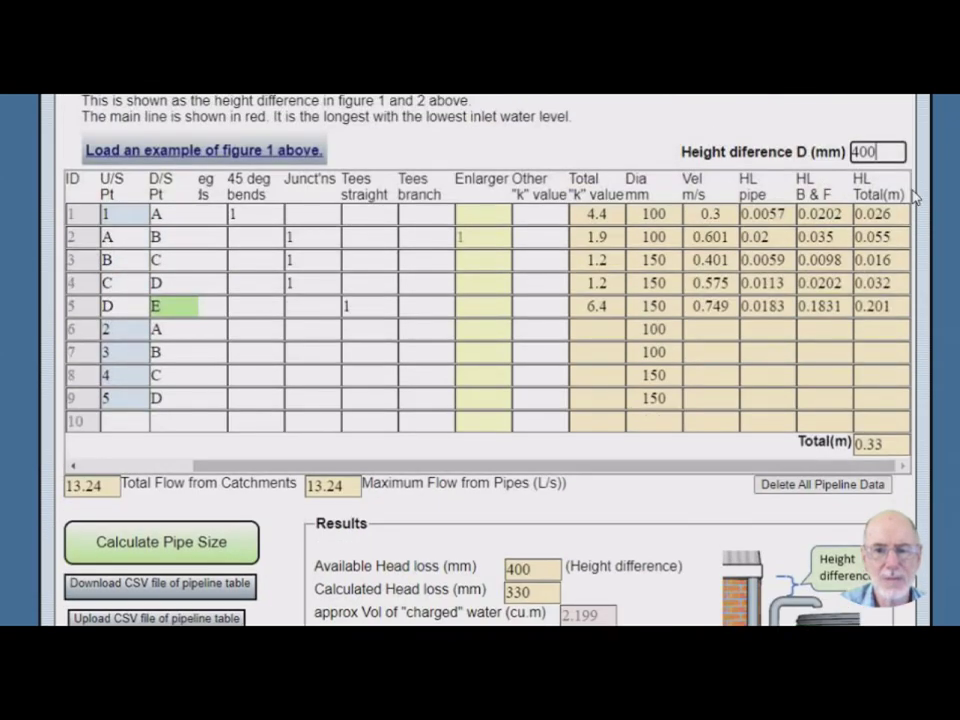
Recalculate pipe sizes with a 300 mm height difference, then dismiss the delete-pipeline-data warning
drag(896, 152, 851, 151)
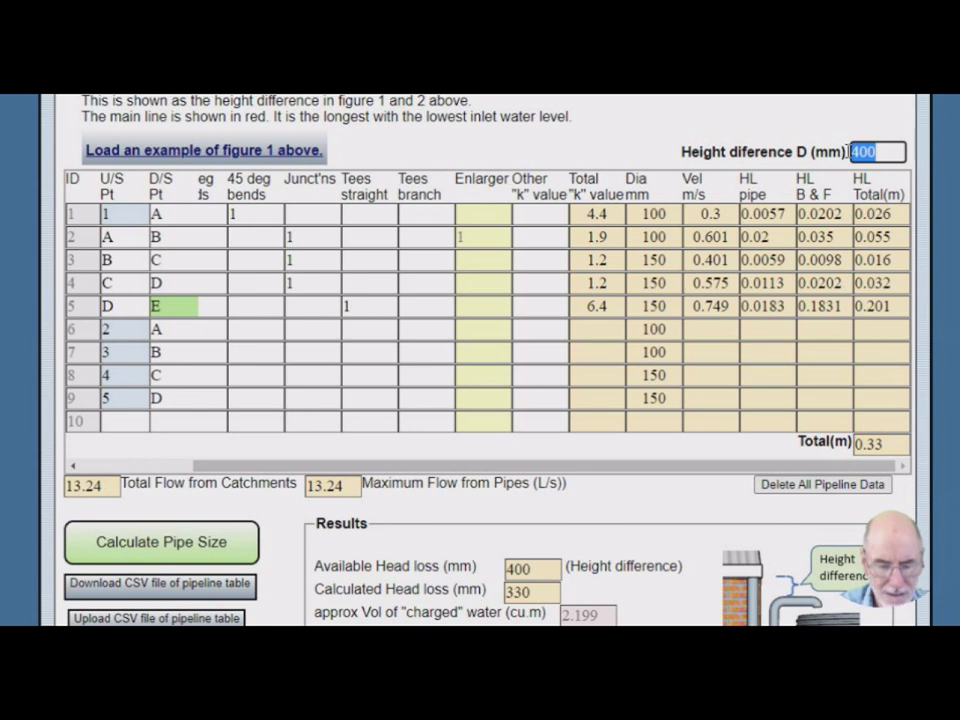
text(300)
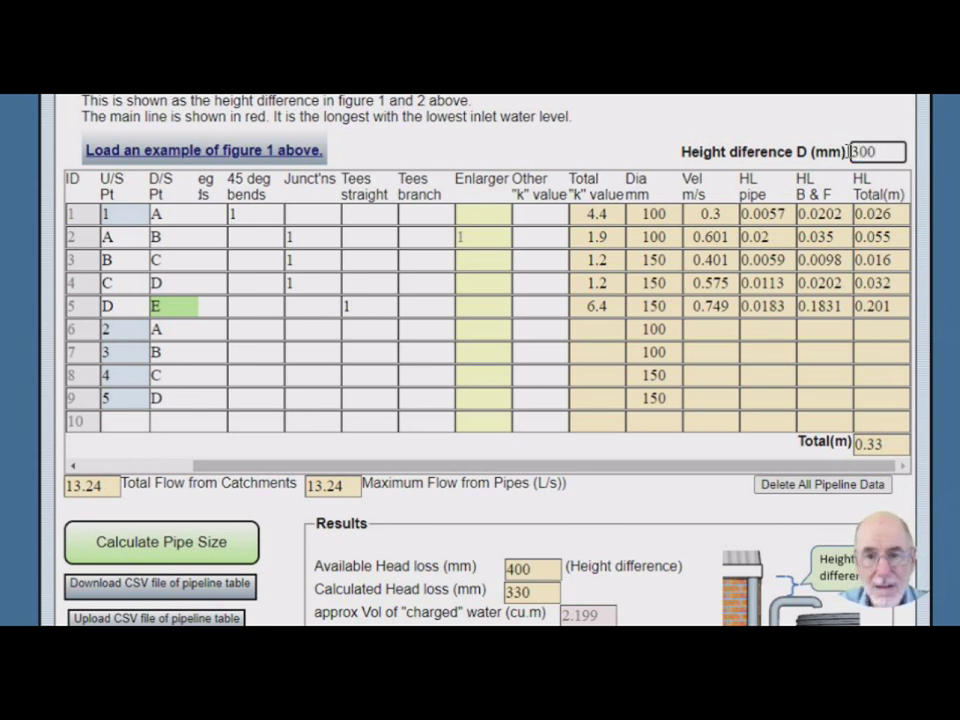
click(206, 551)
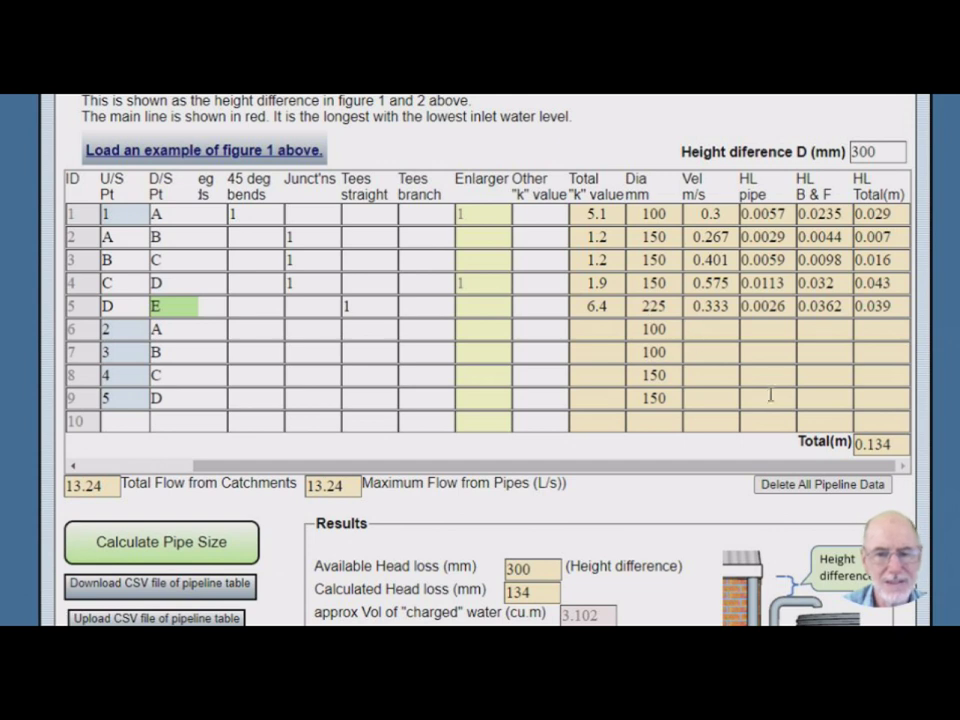
click(767, 484)
click(918, 441)
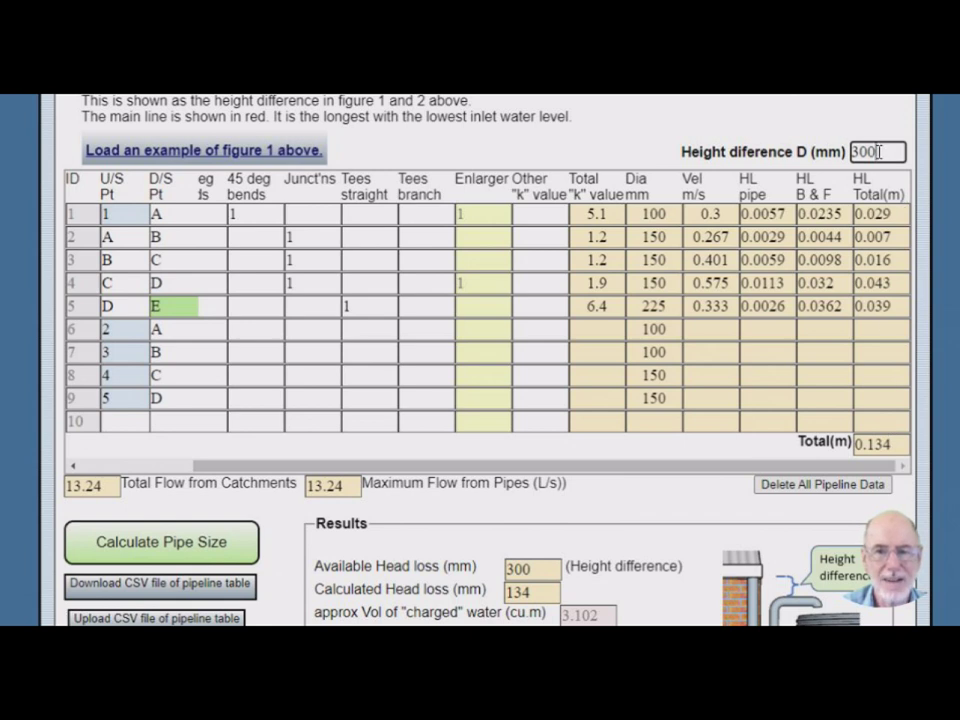
Change the height difference to 350 mm and recalculate, giving 330 mm head loss and grade 1 in 71
drag(879, 152, 843, 145)
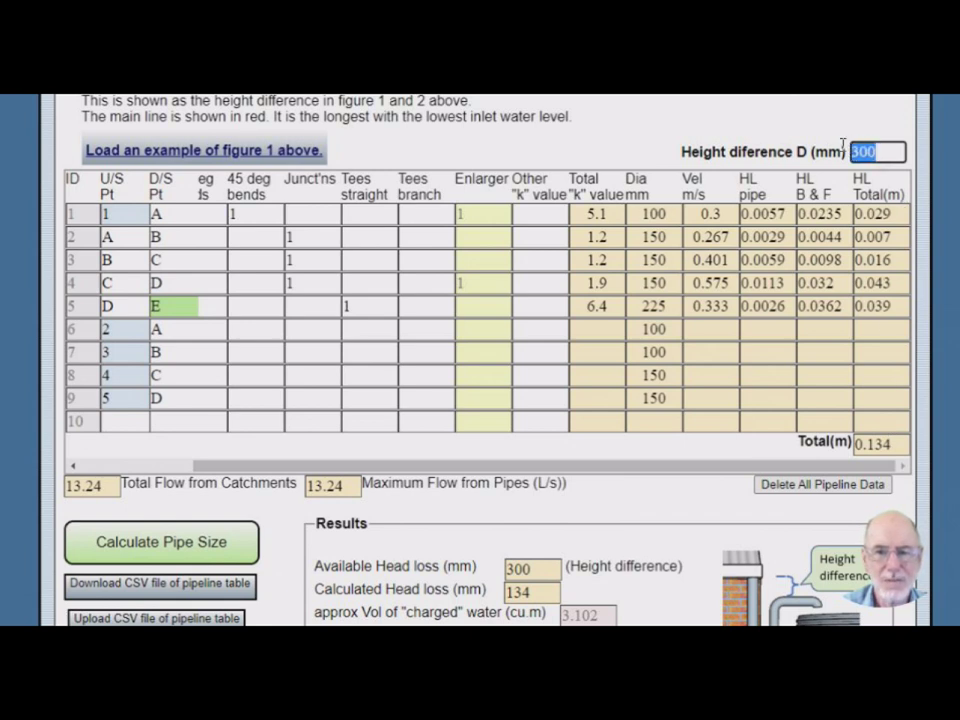
text(3)
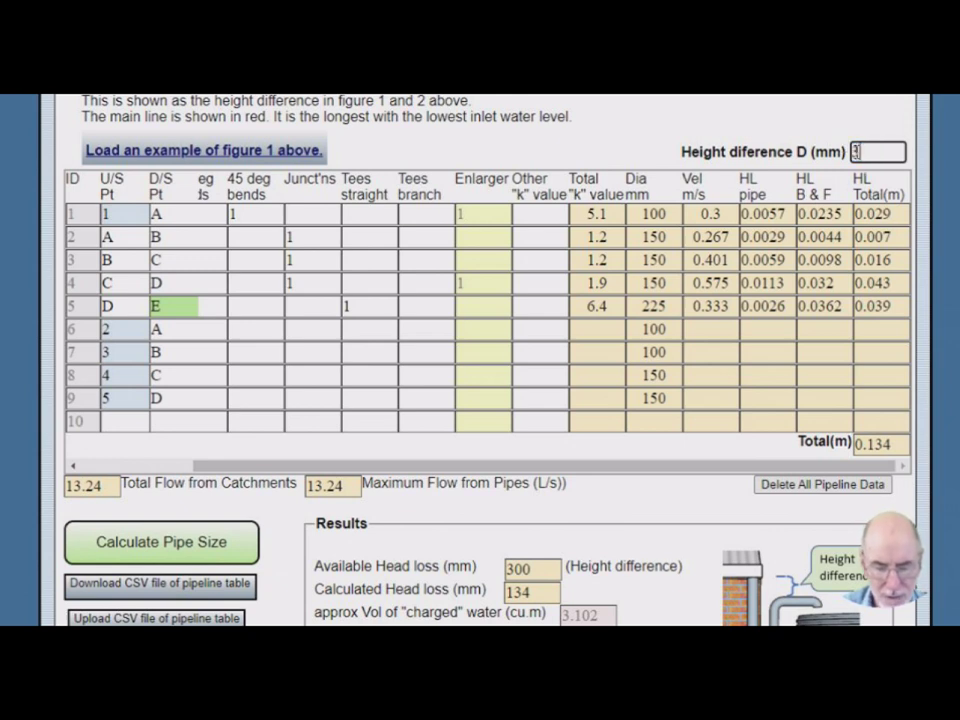
text(50)
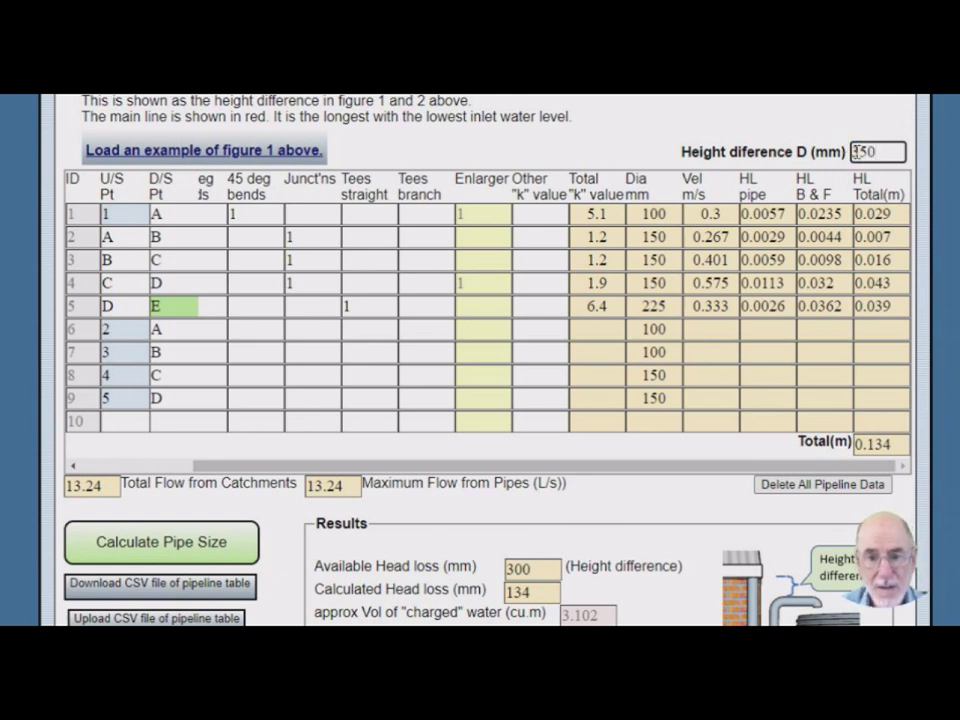
click(211, 544)
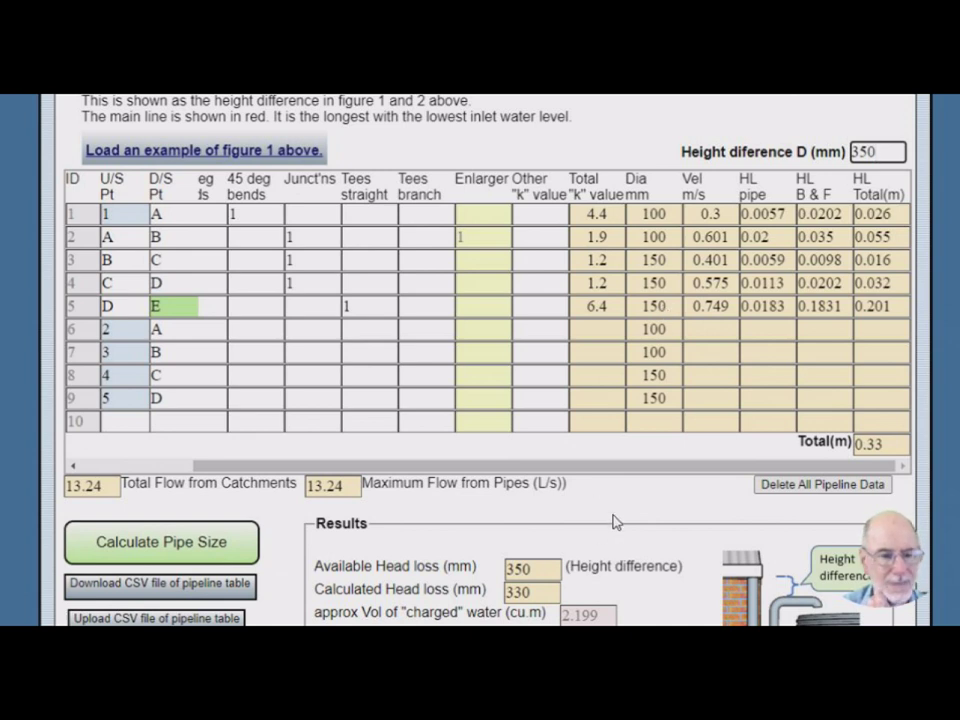
scroll(614, 521, down, 1)
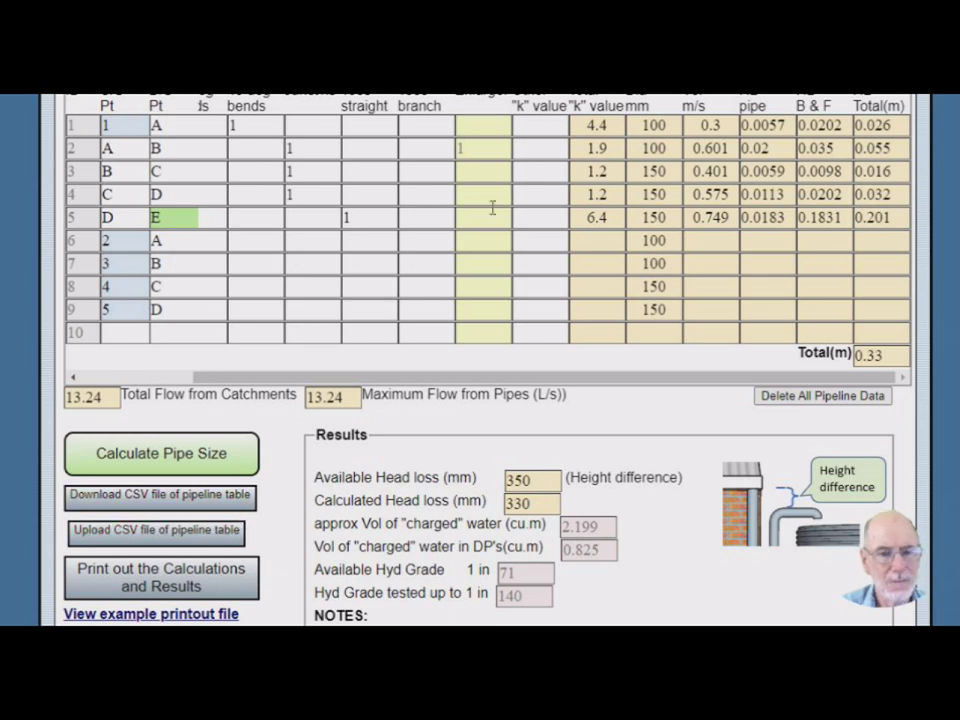
Delete all data from the catchment areas table, dismissing the warning
scroll(594, 283, up, 10)
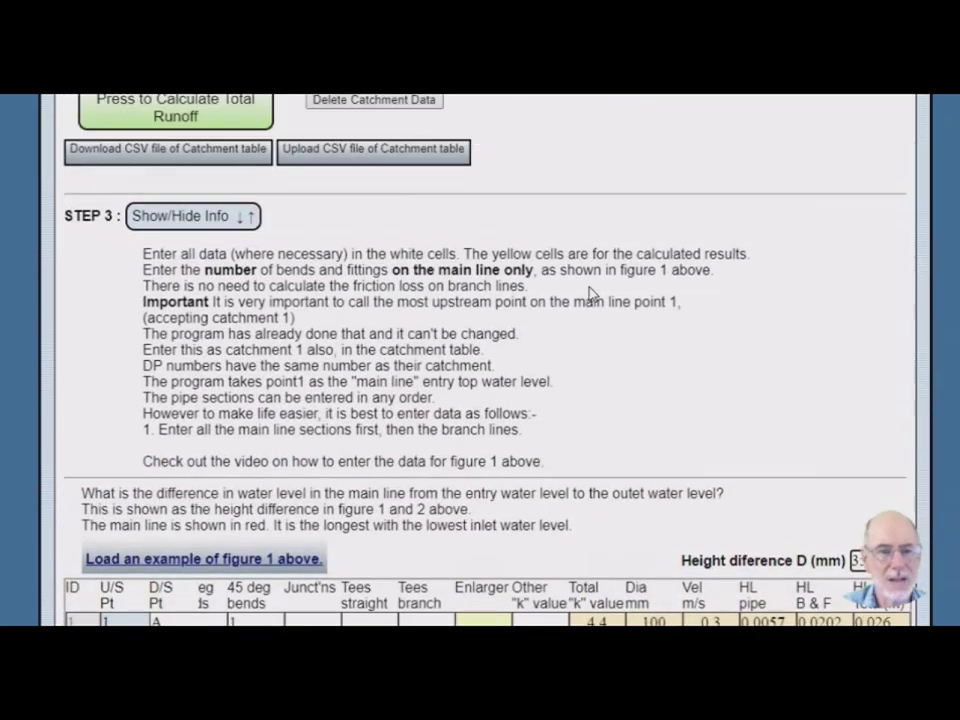
scroll(588, 294, up, 2)
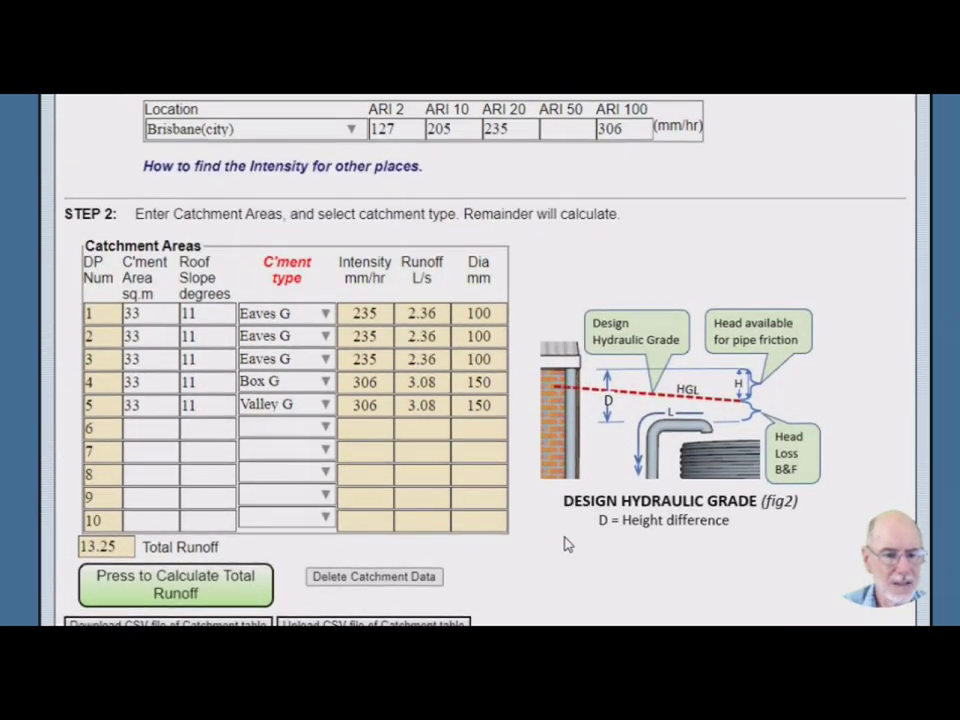
scroll(570, 542, down, 3)
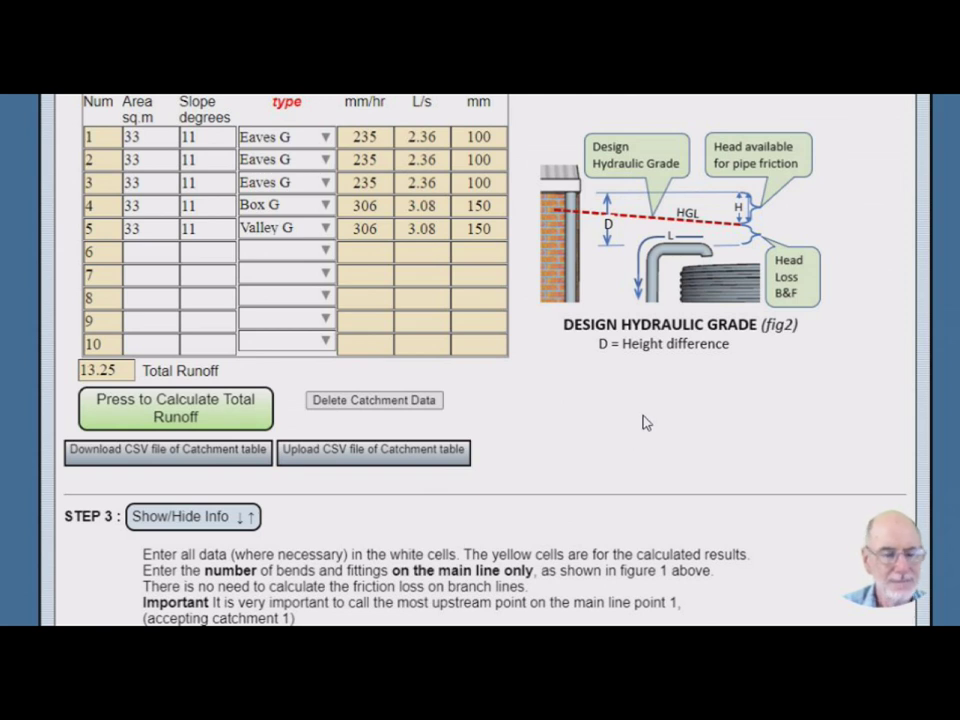
scroll(645, 422, up, 2)
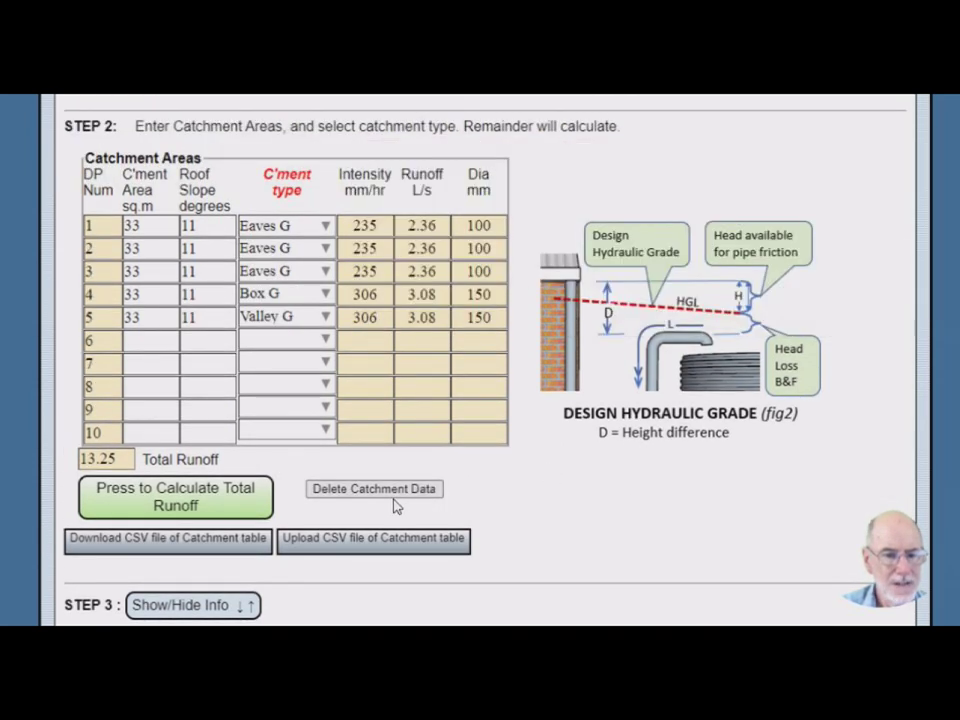
click(388, 490)
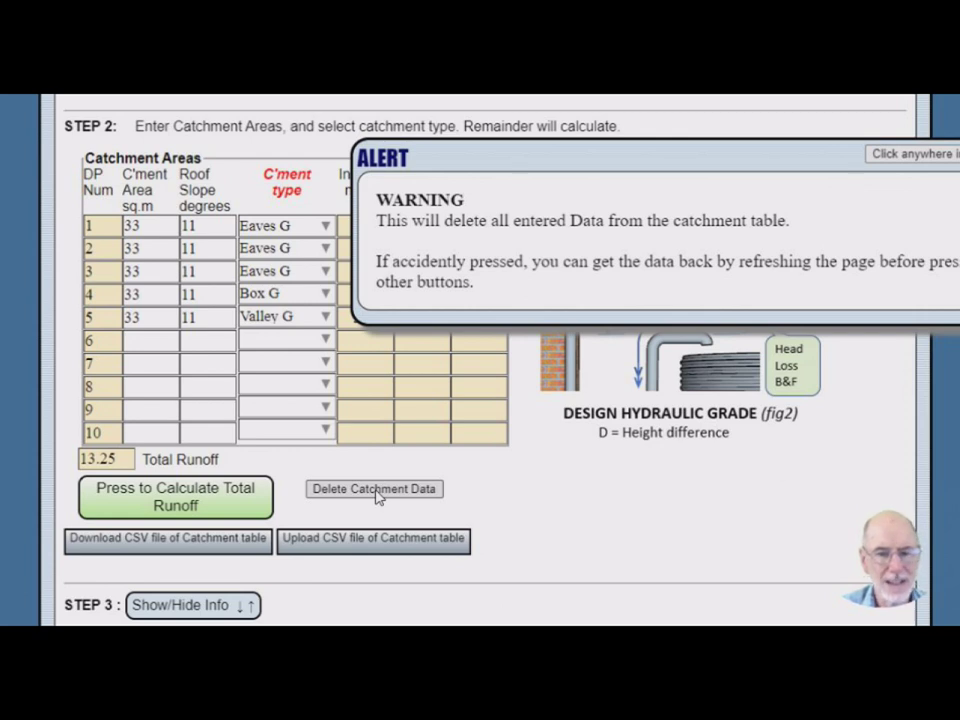
click(378, 497)
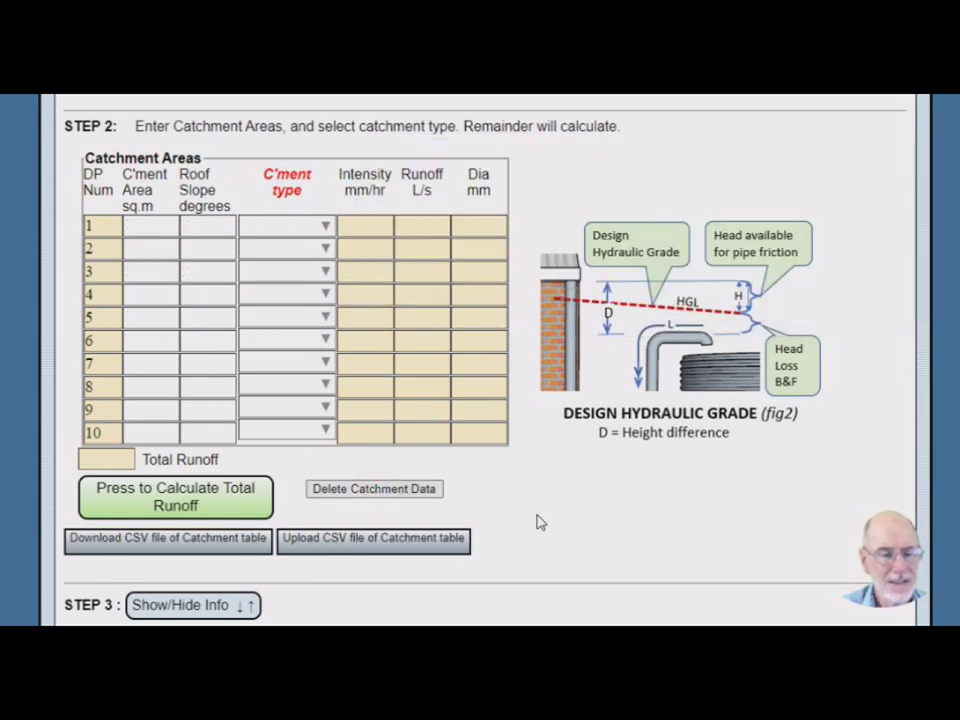
Delete all pipeline table data, leaving an empty pipe table and blank height difference
scroll(551, 497, down, 6)
scroll(533, 519, down, 2)
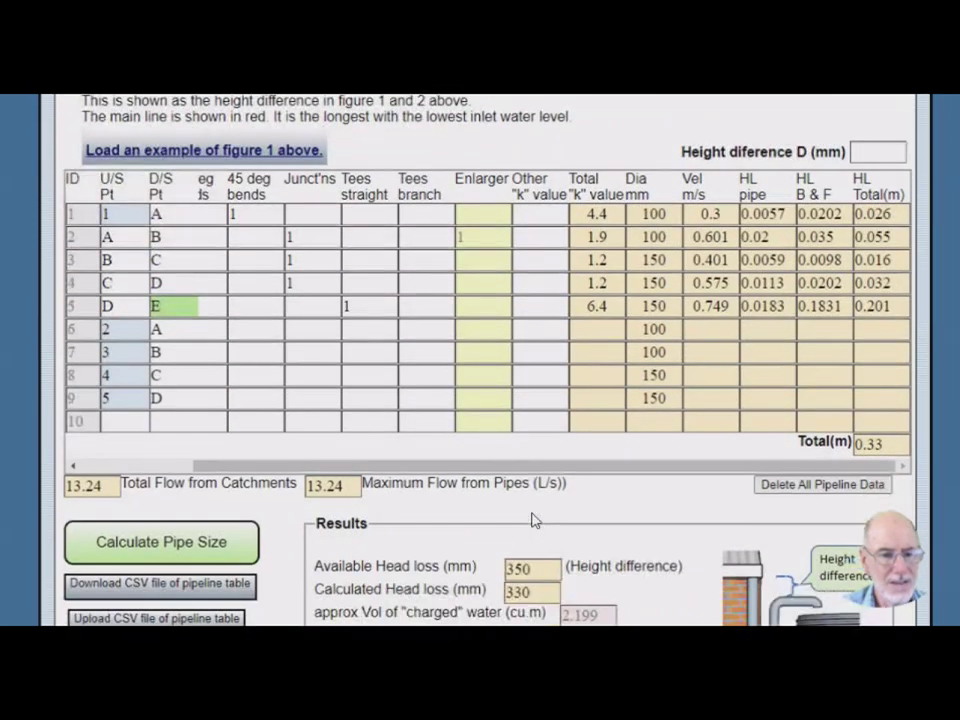
scroll(533, 519, down, 1)
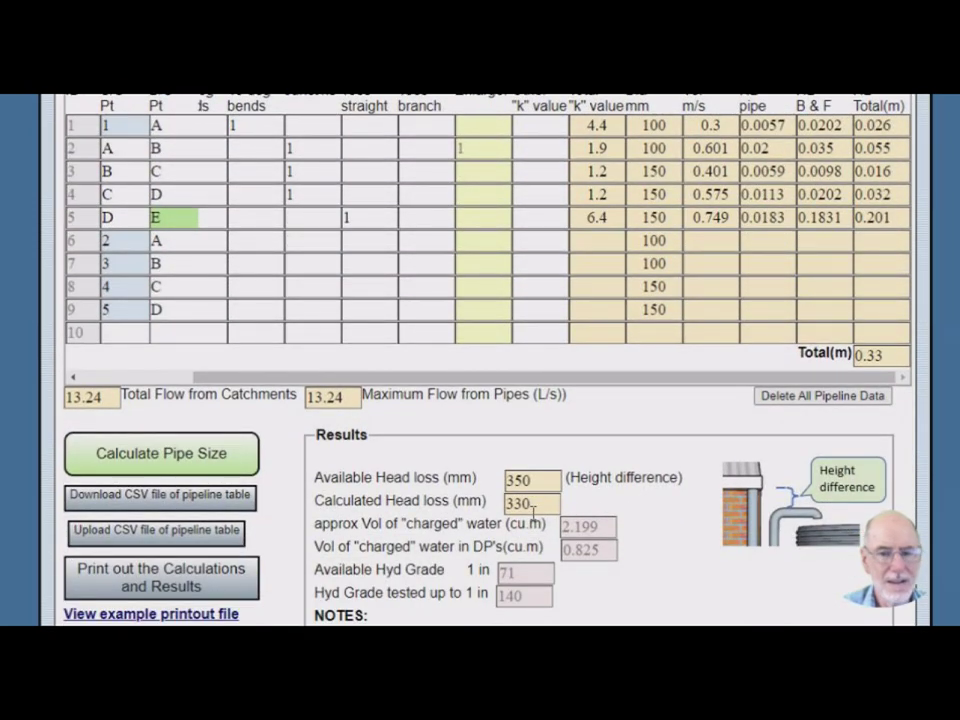
scroll(533, 512, down, 2)
scroll(768, 345, up, 1)
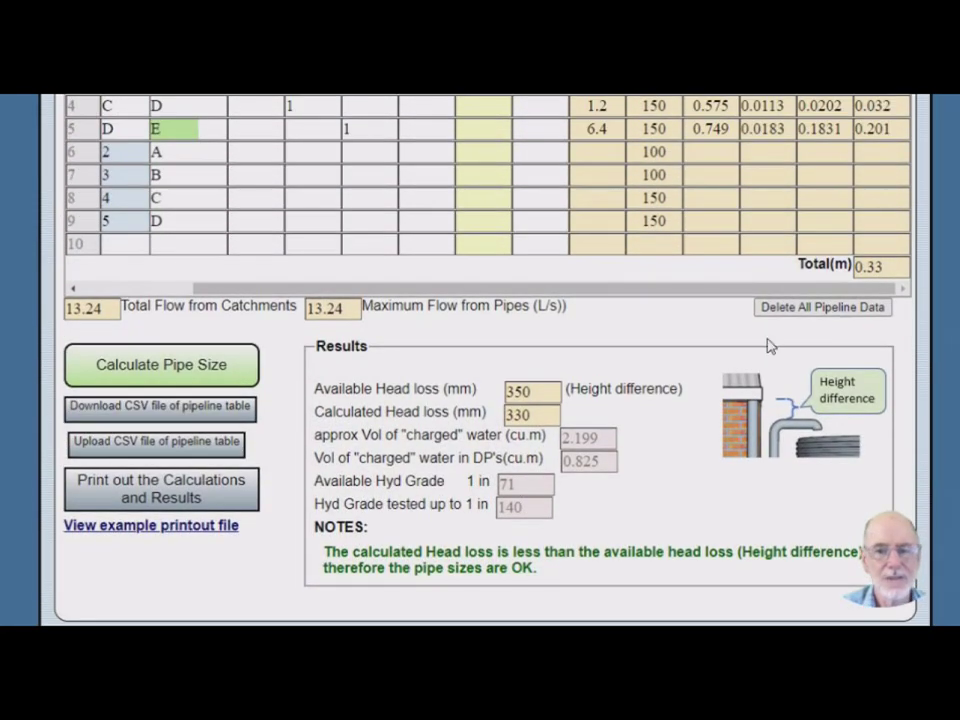
click(827, 311)
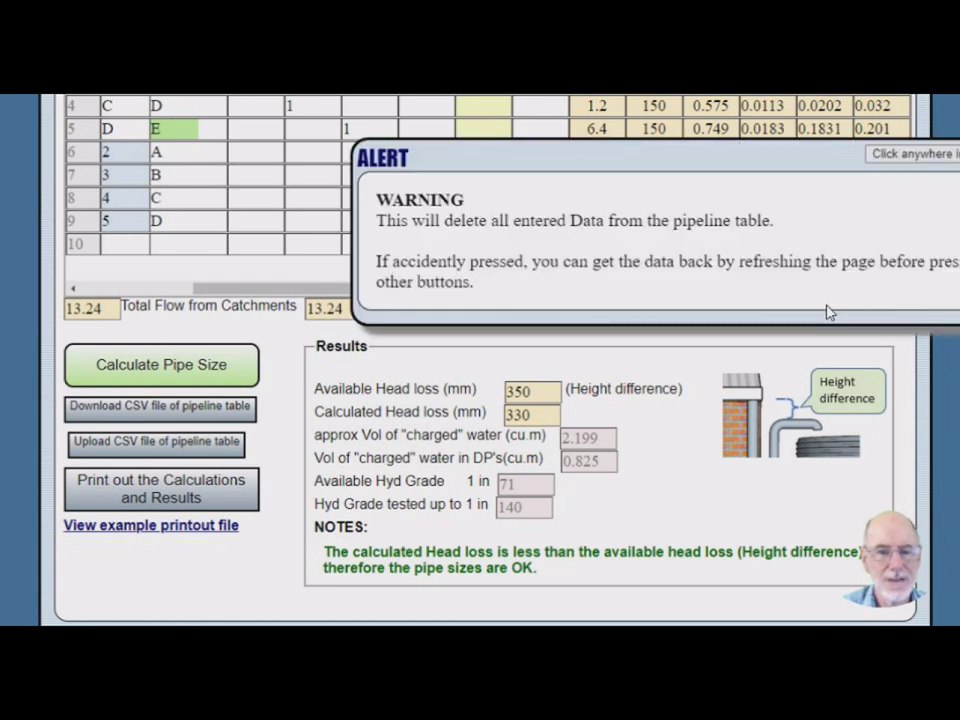
click(827, 311)
click(827, 311)
click(827, 313)
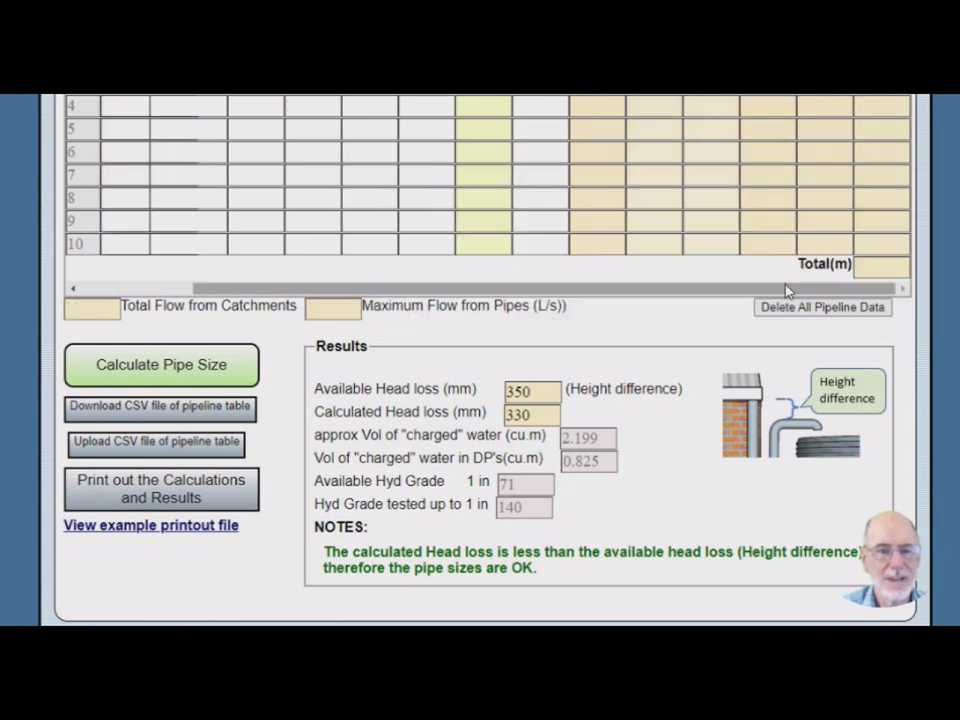
scroll(630, 405, up, 1)
scroll(630, 405, up, 3)
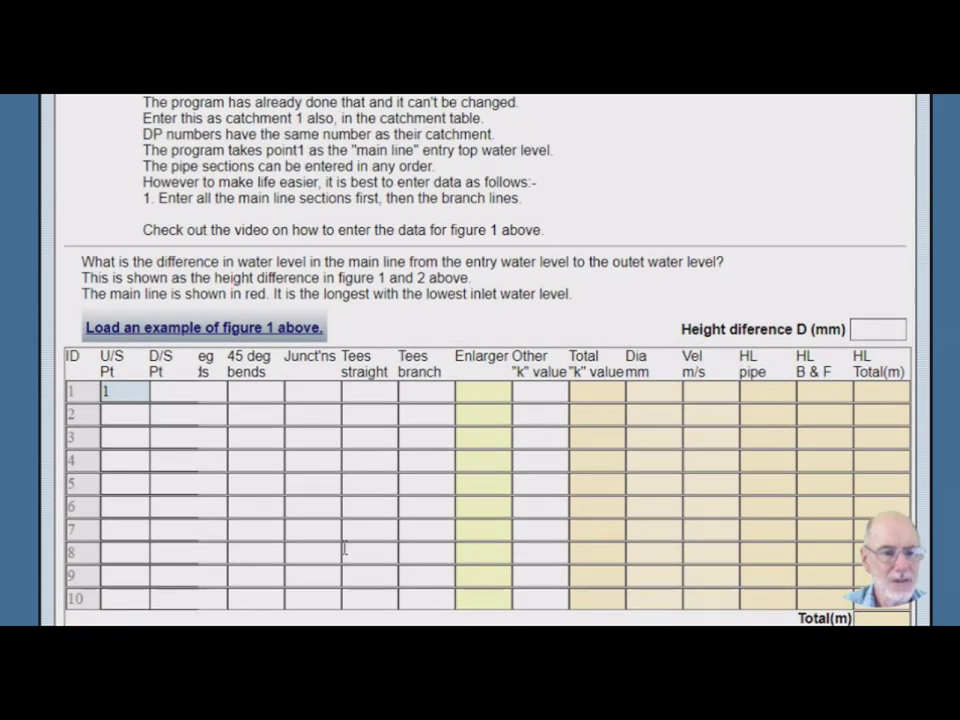
Load the figure 1 example: five catchments totalling 11.74 L/s and nine pipe sections
scroll(563, 482, up, 7)
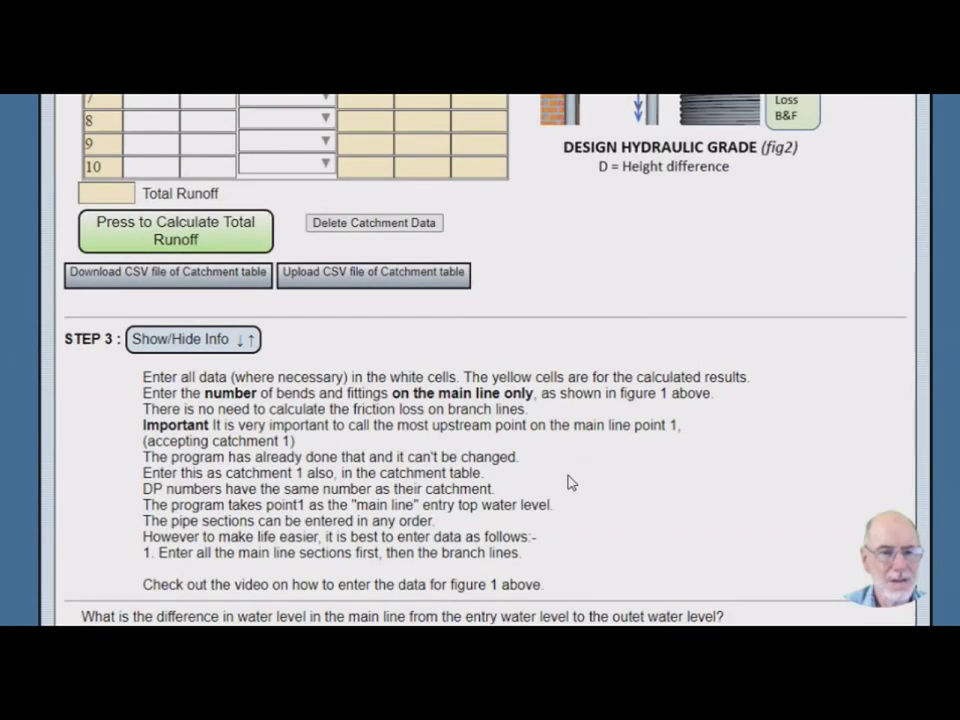
scroll(568, 482, down, 7)
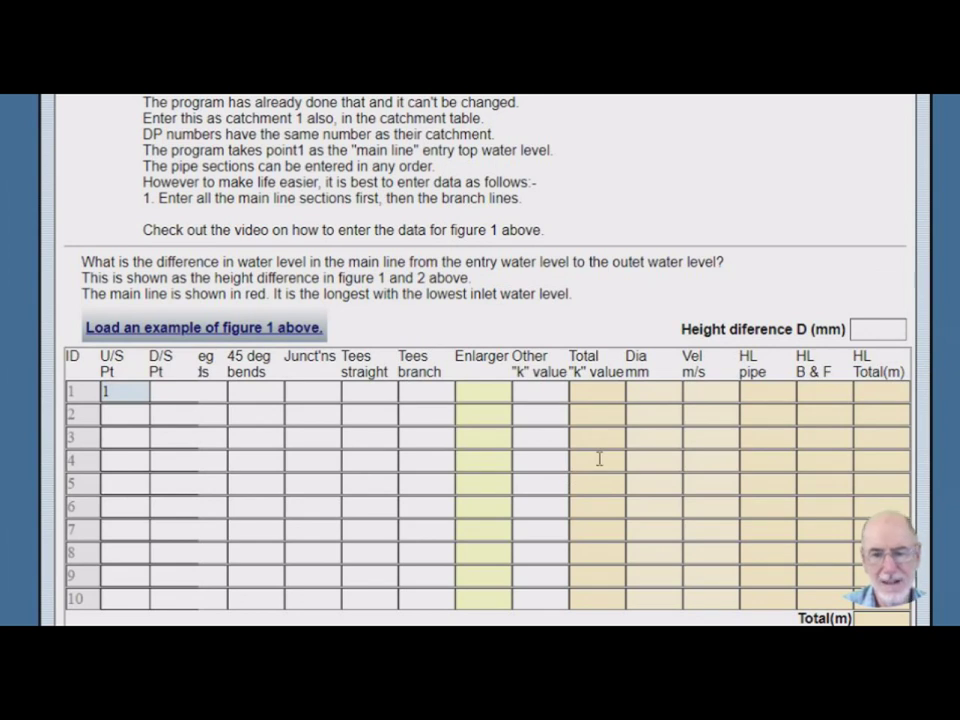
click(178, 330)
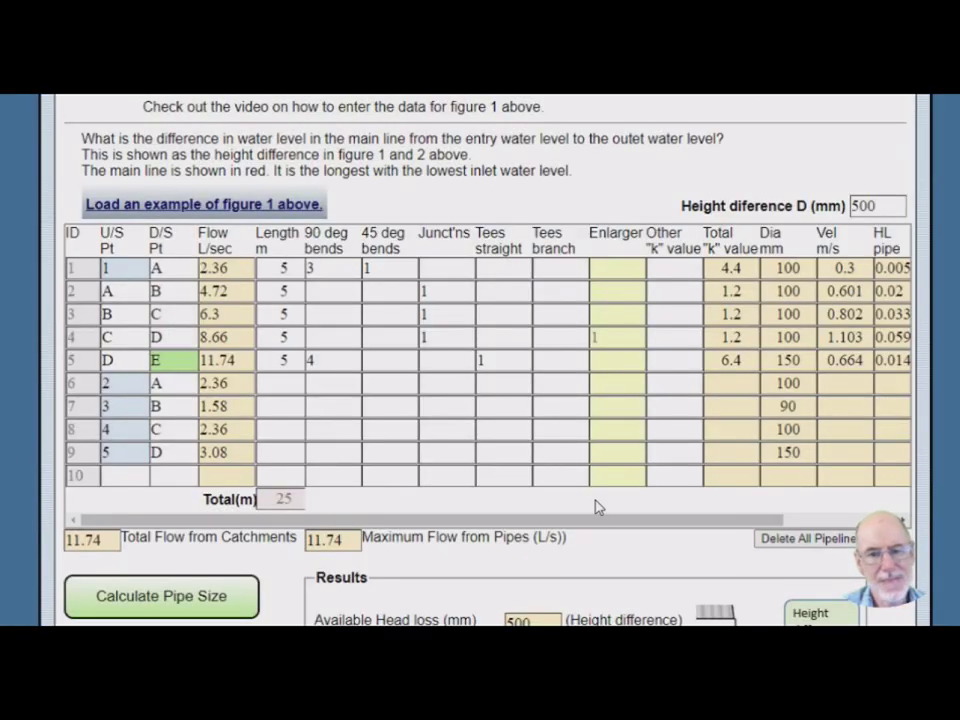
scroll(602, 422, up, 6)
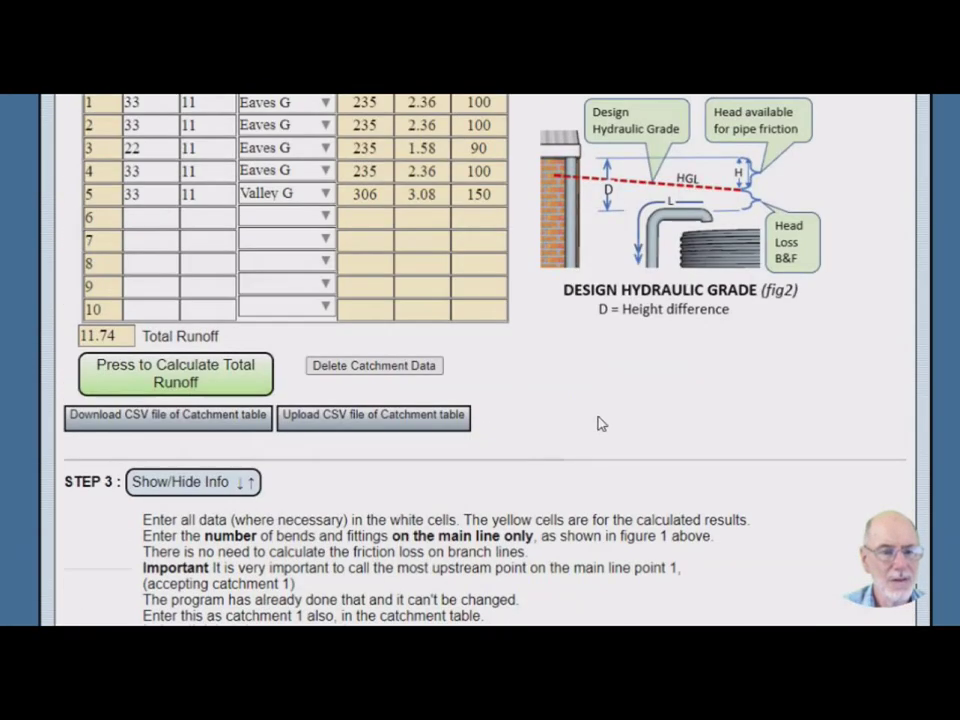
scroll(602, 424, up, 3)
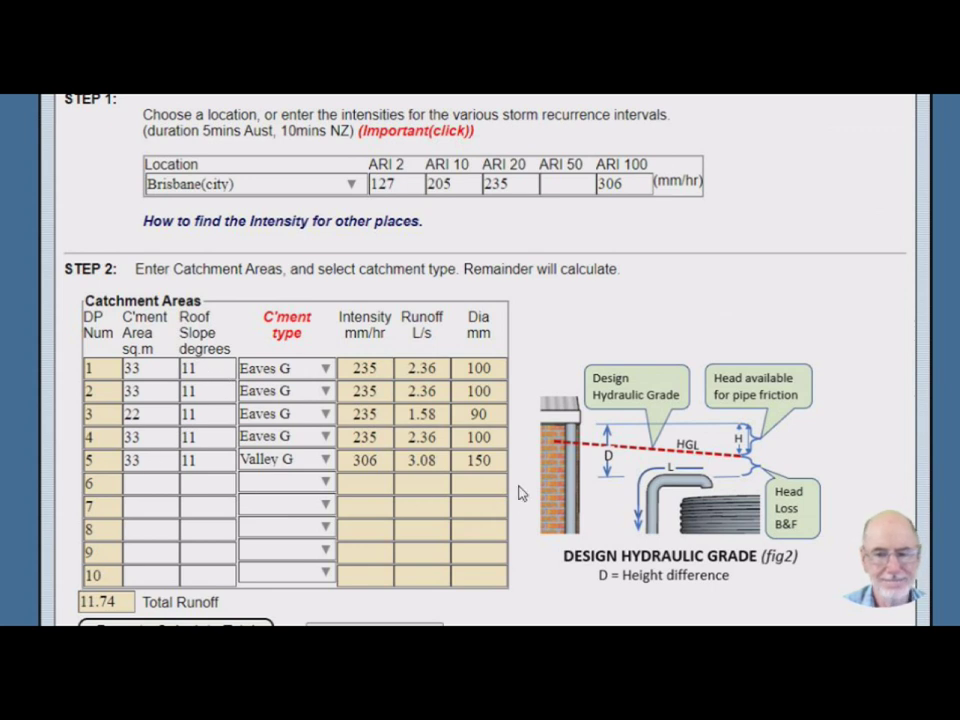
scroll(519, 493, down, 1)
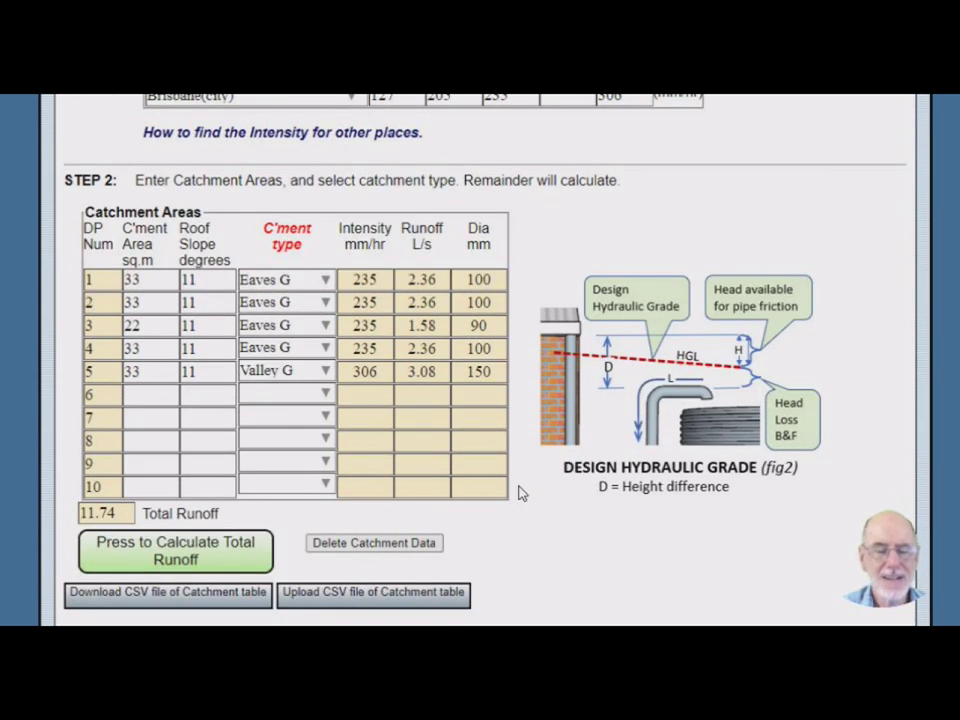
scroll(519, 493, up, 10)
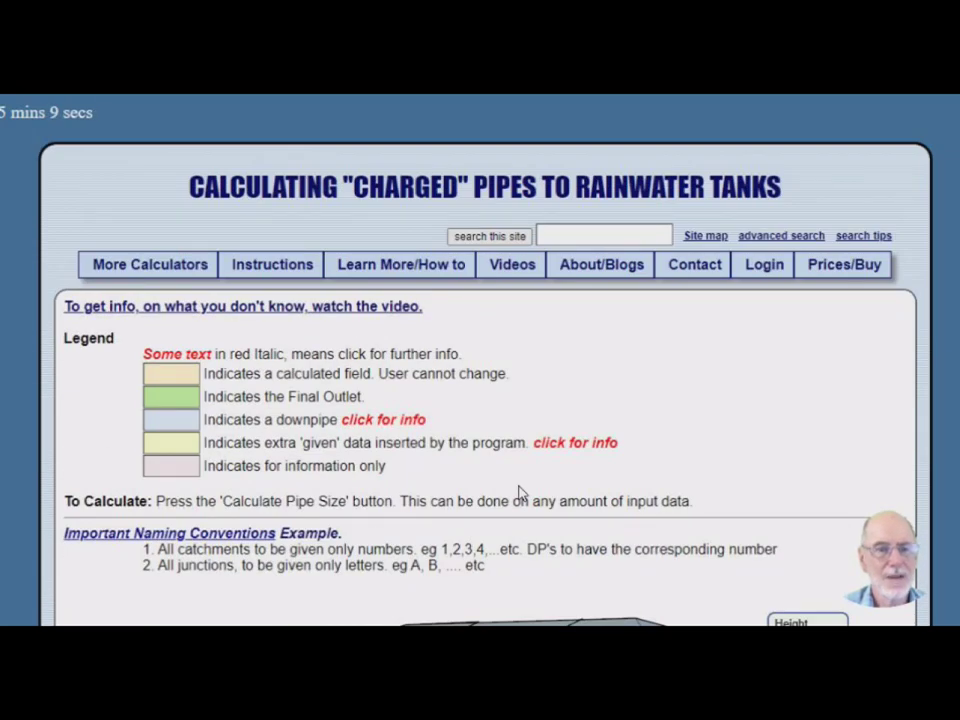
scroll(519, 493, down, 2)
scroll(519, 493, down, 1)
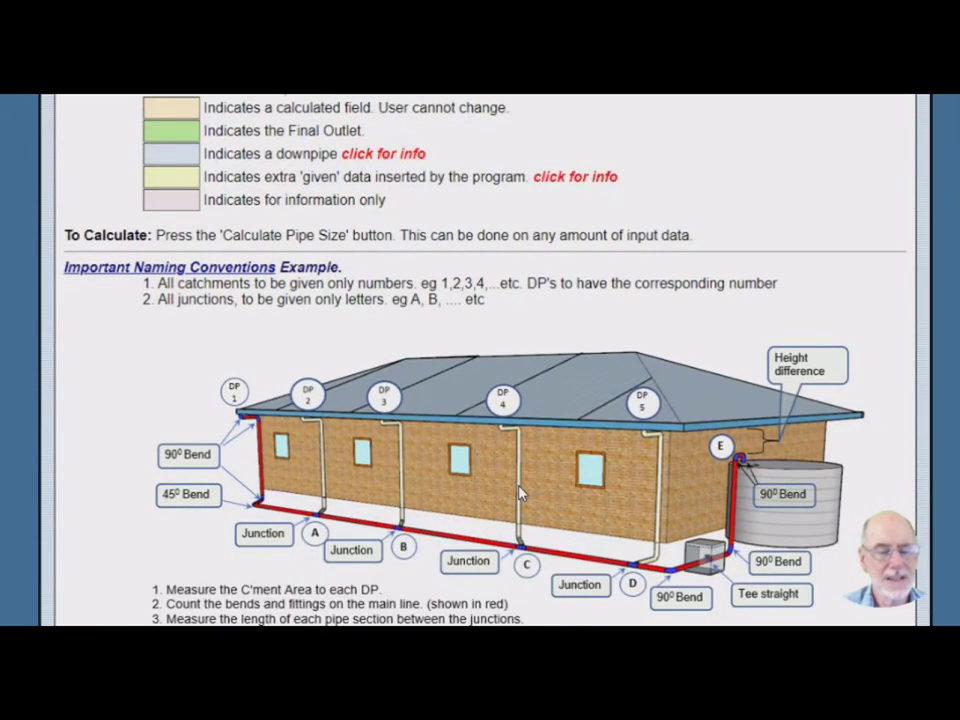